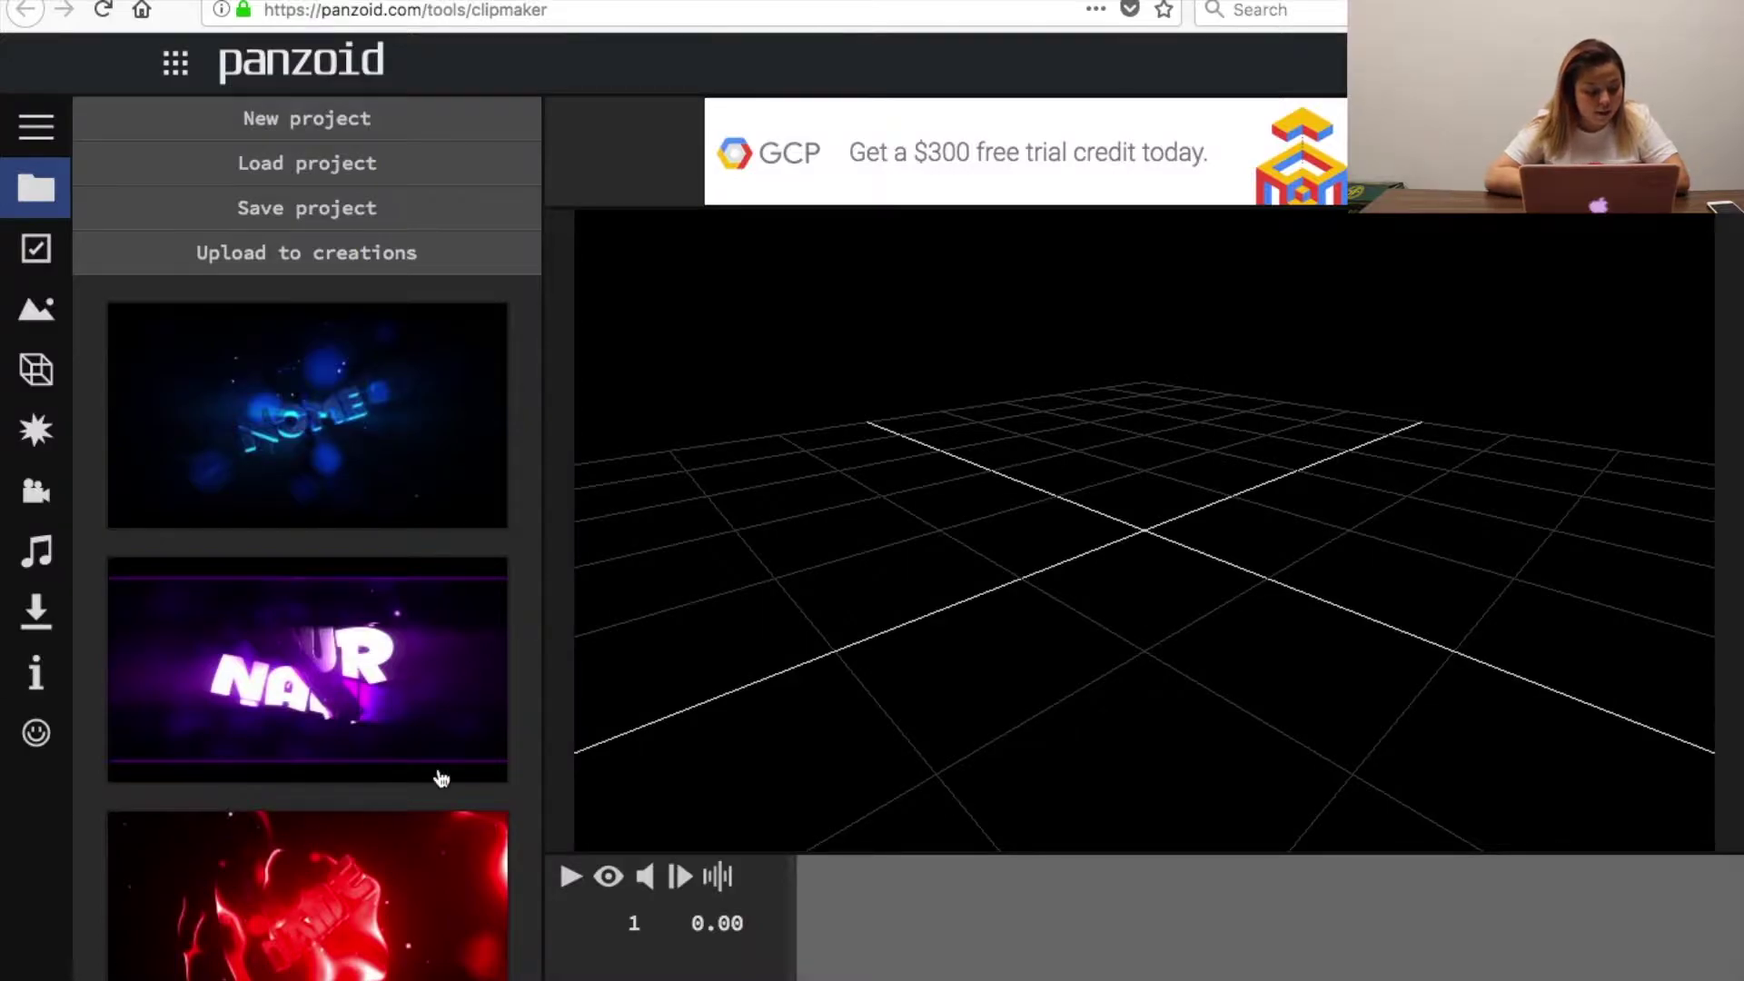
Leave the clipmaker to browse Panzoid's creations, confirming Leave Page.
scroll(440, 778, down, 10)
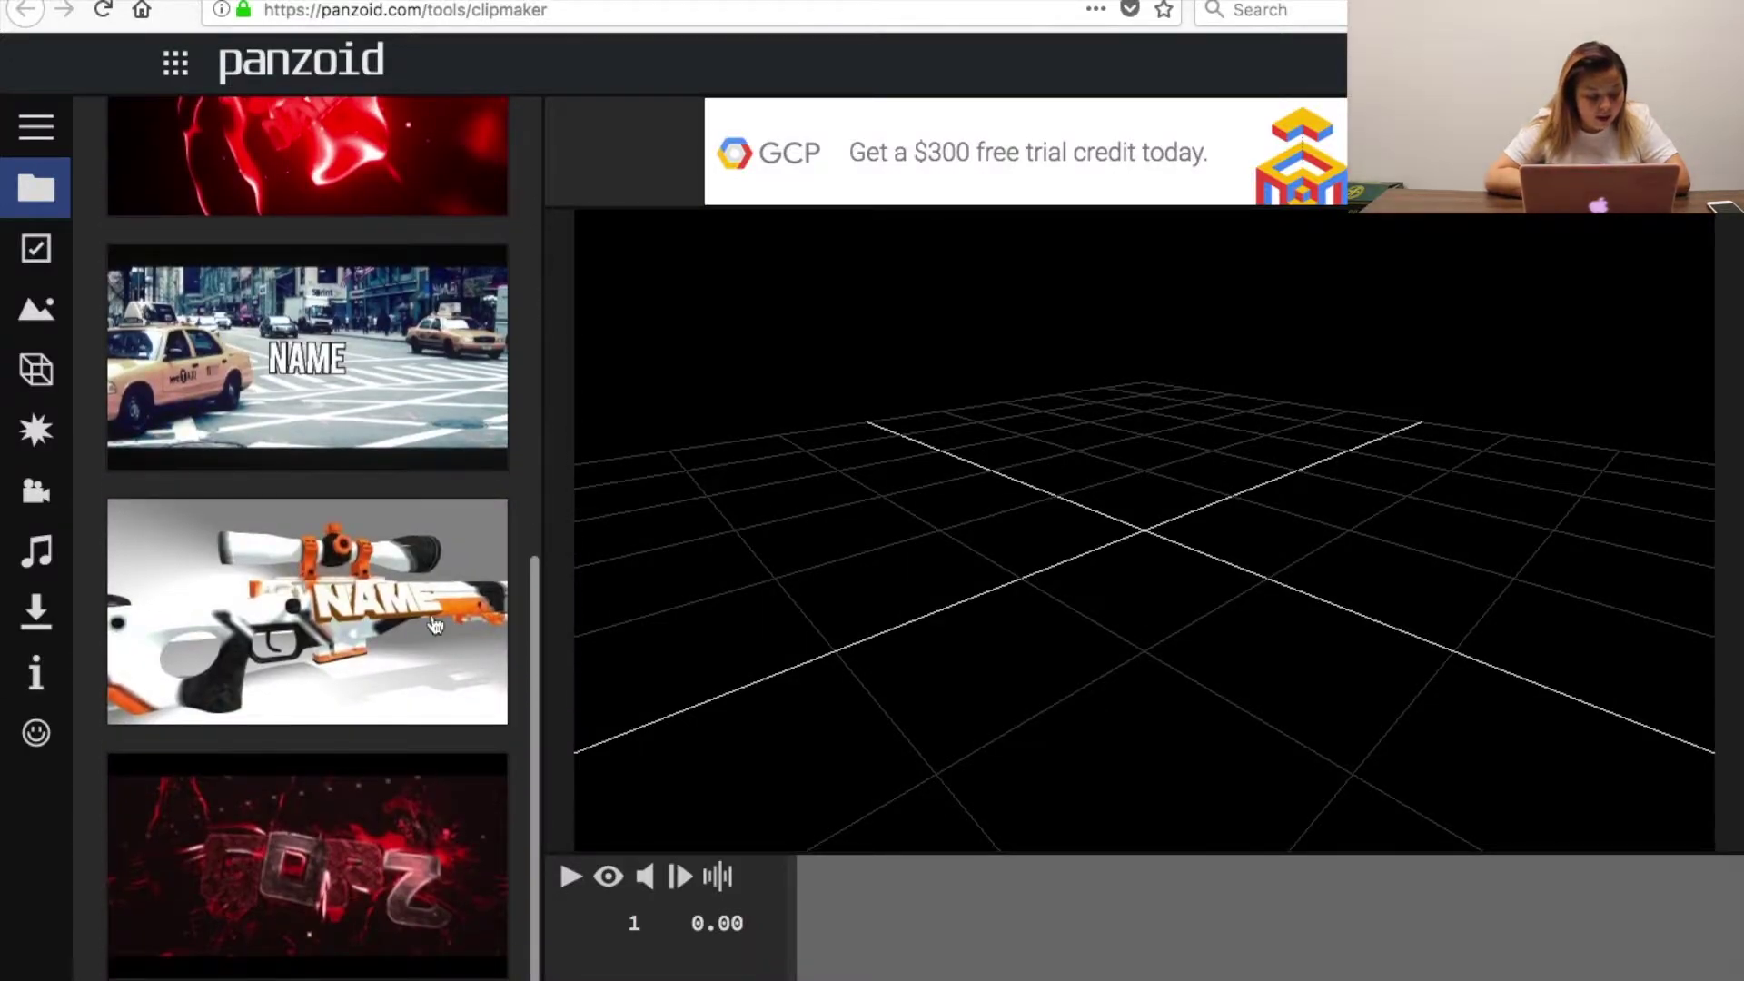
scroll(336, 633, up, 10)
scroll(336, 633, down, 10)
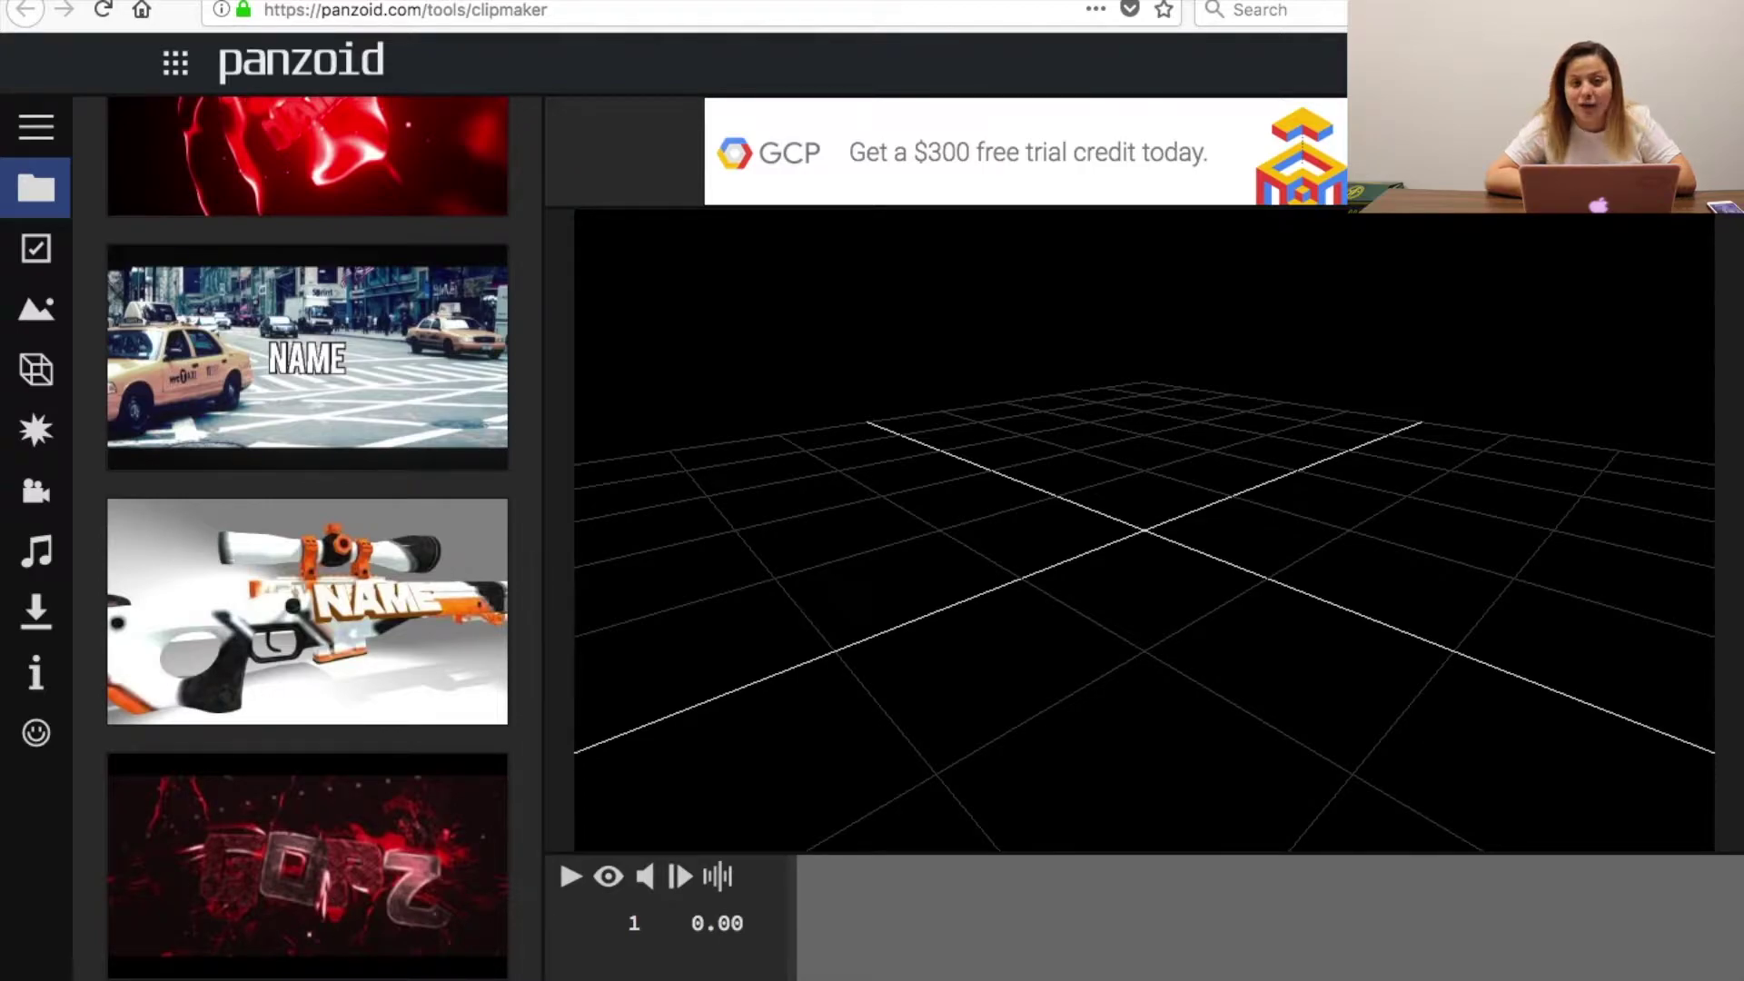
click(307, 611)
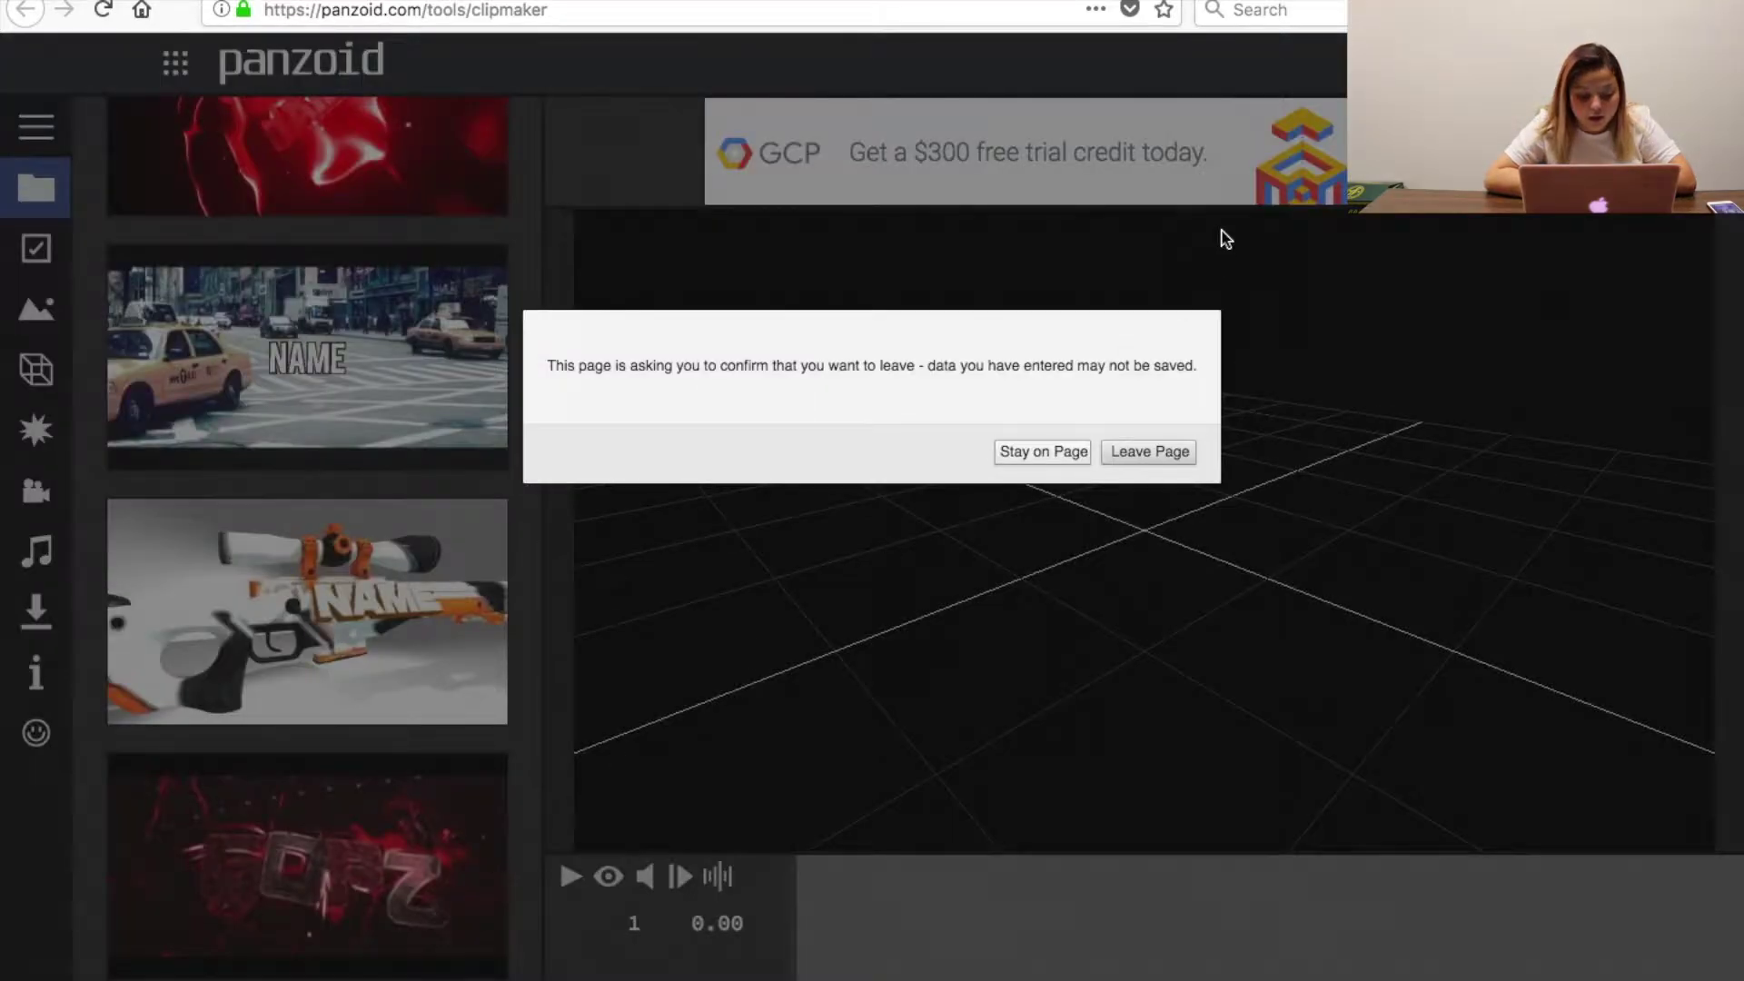
click(1164, 452)
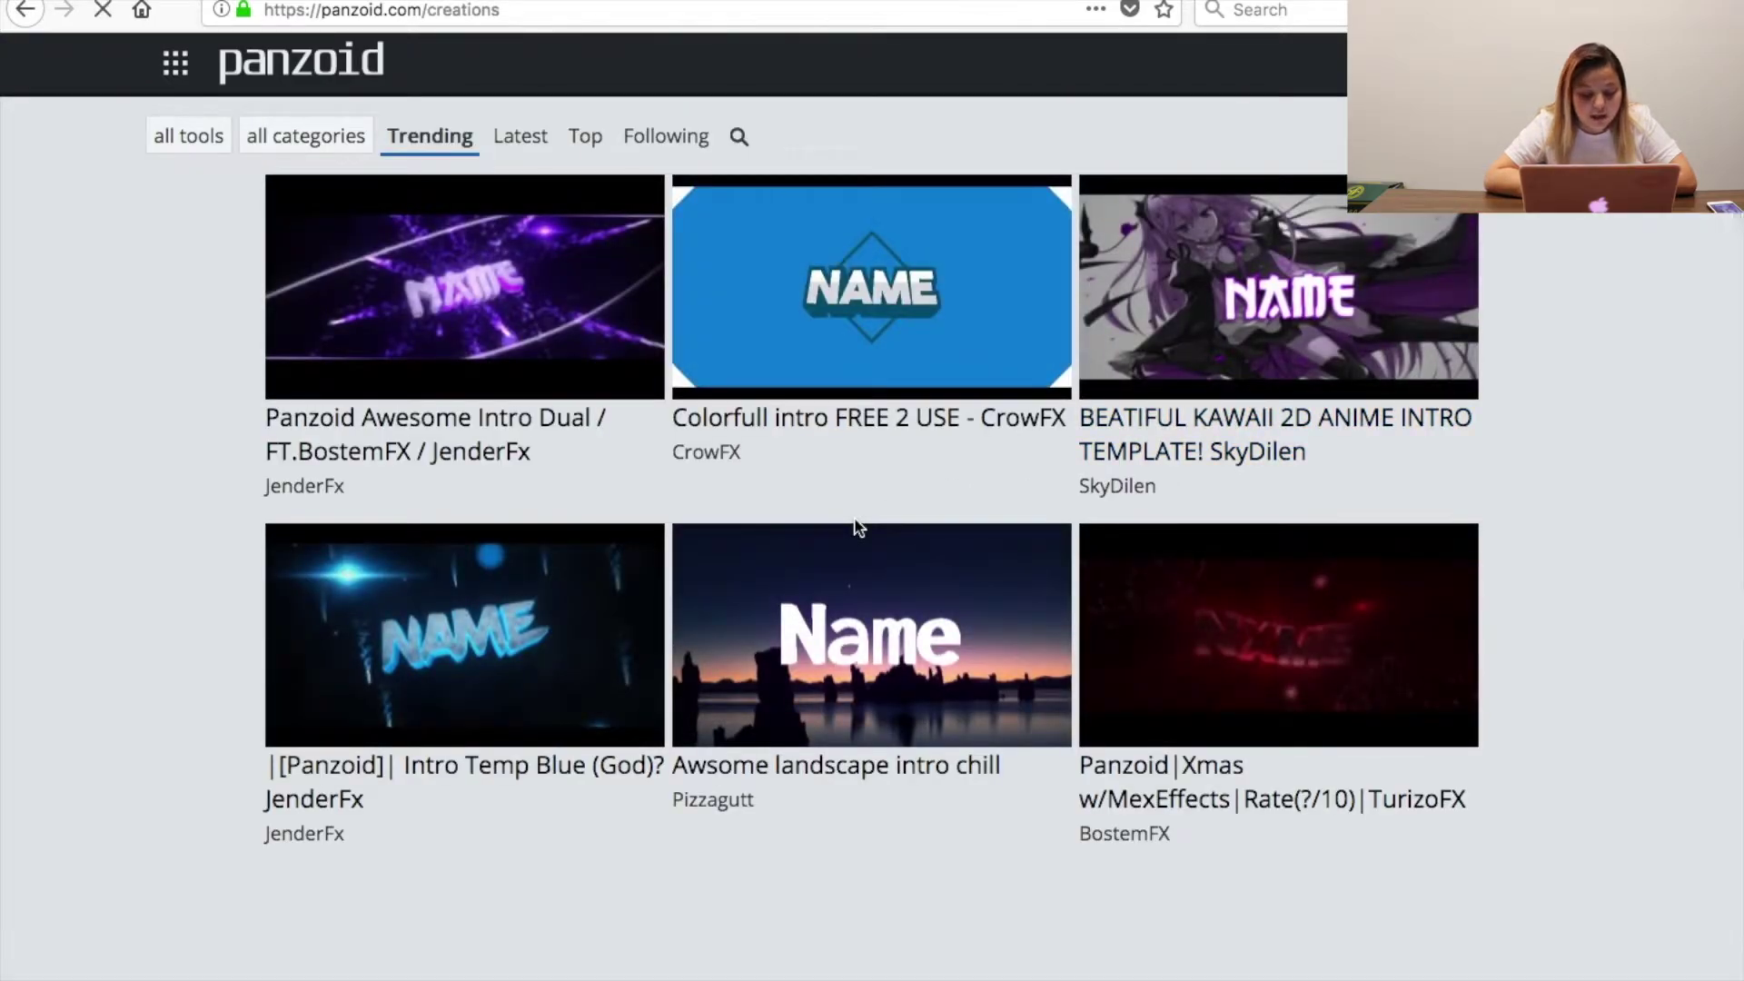
Find the 'Awsome landscape intro chill' template among Trending creations and open its page.
scroll(859, 527, down, 6)
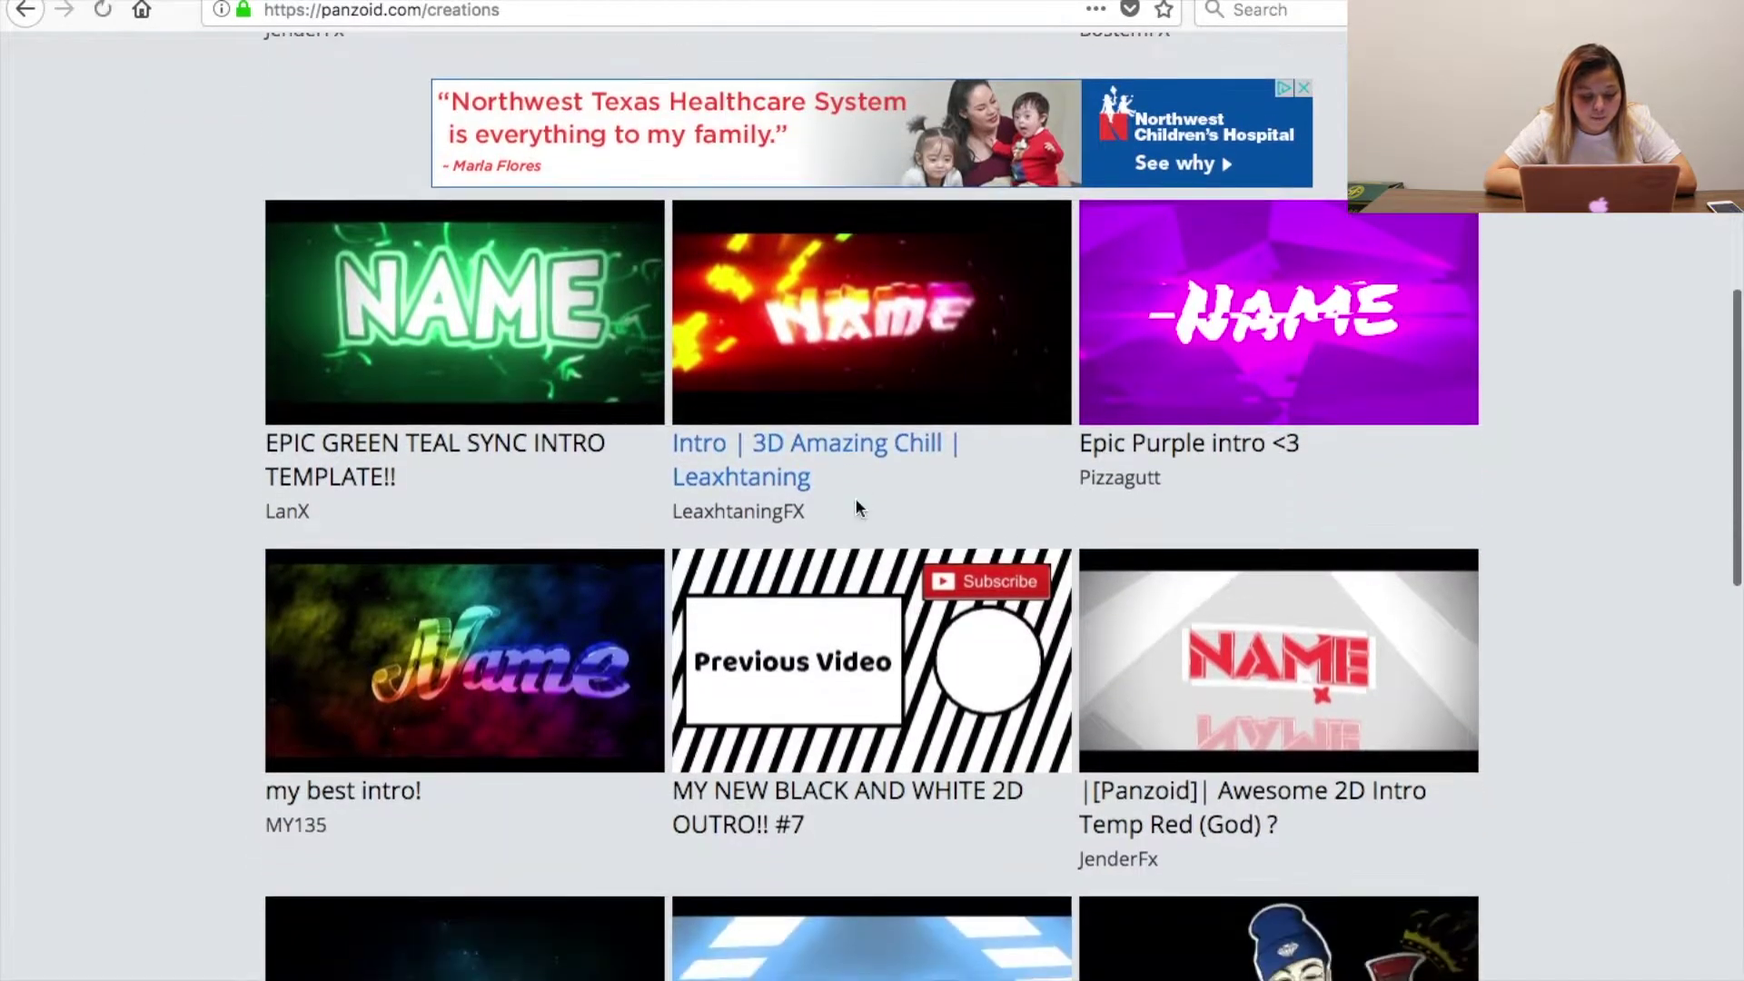
scroll(858, 509, down, 15)
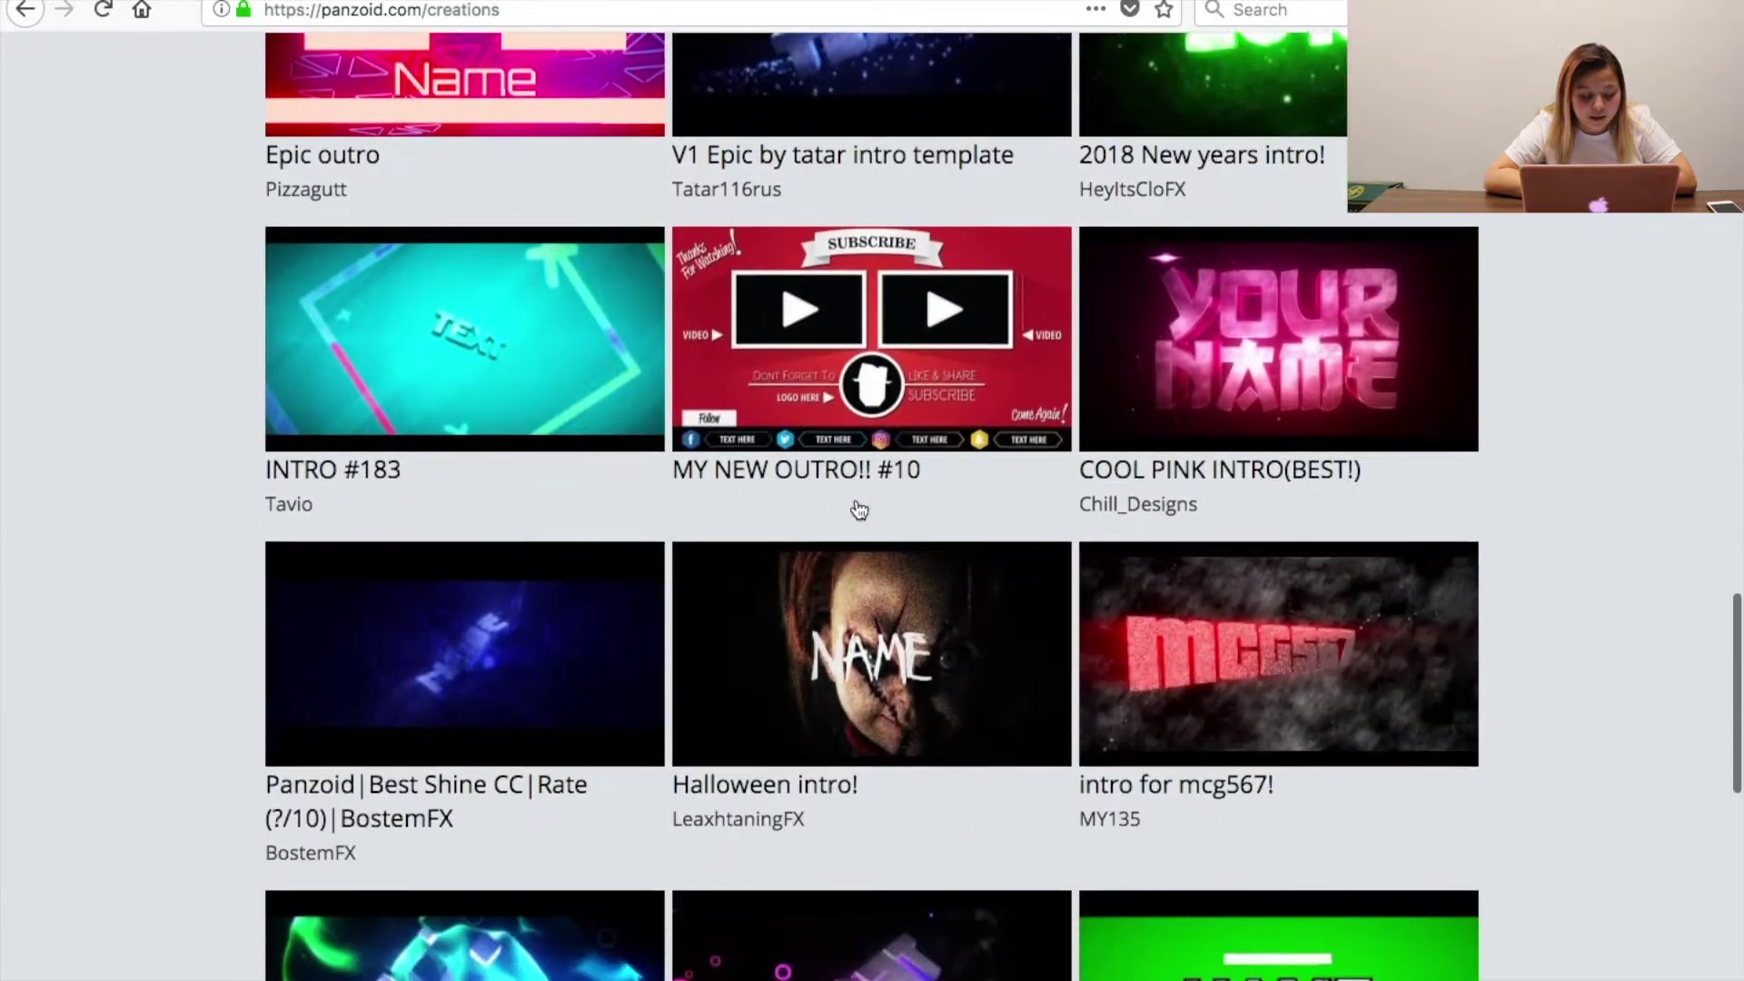
scroll(858, 509, down, 10)
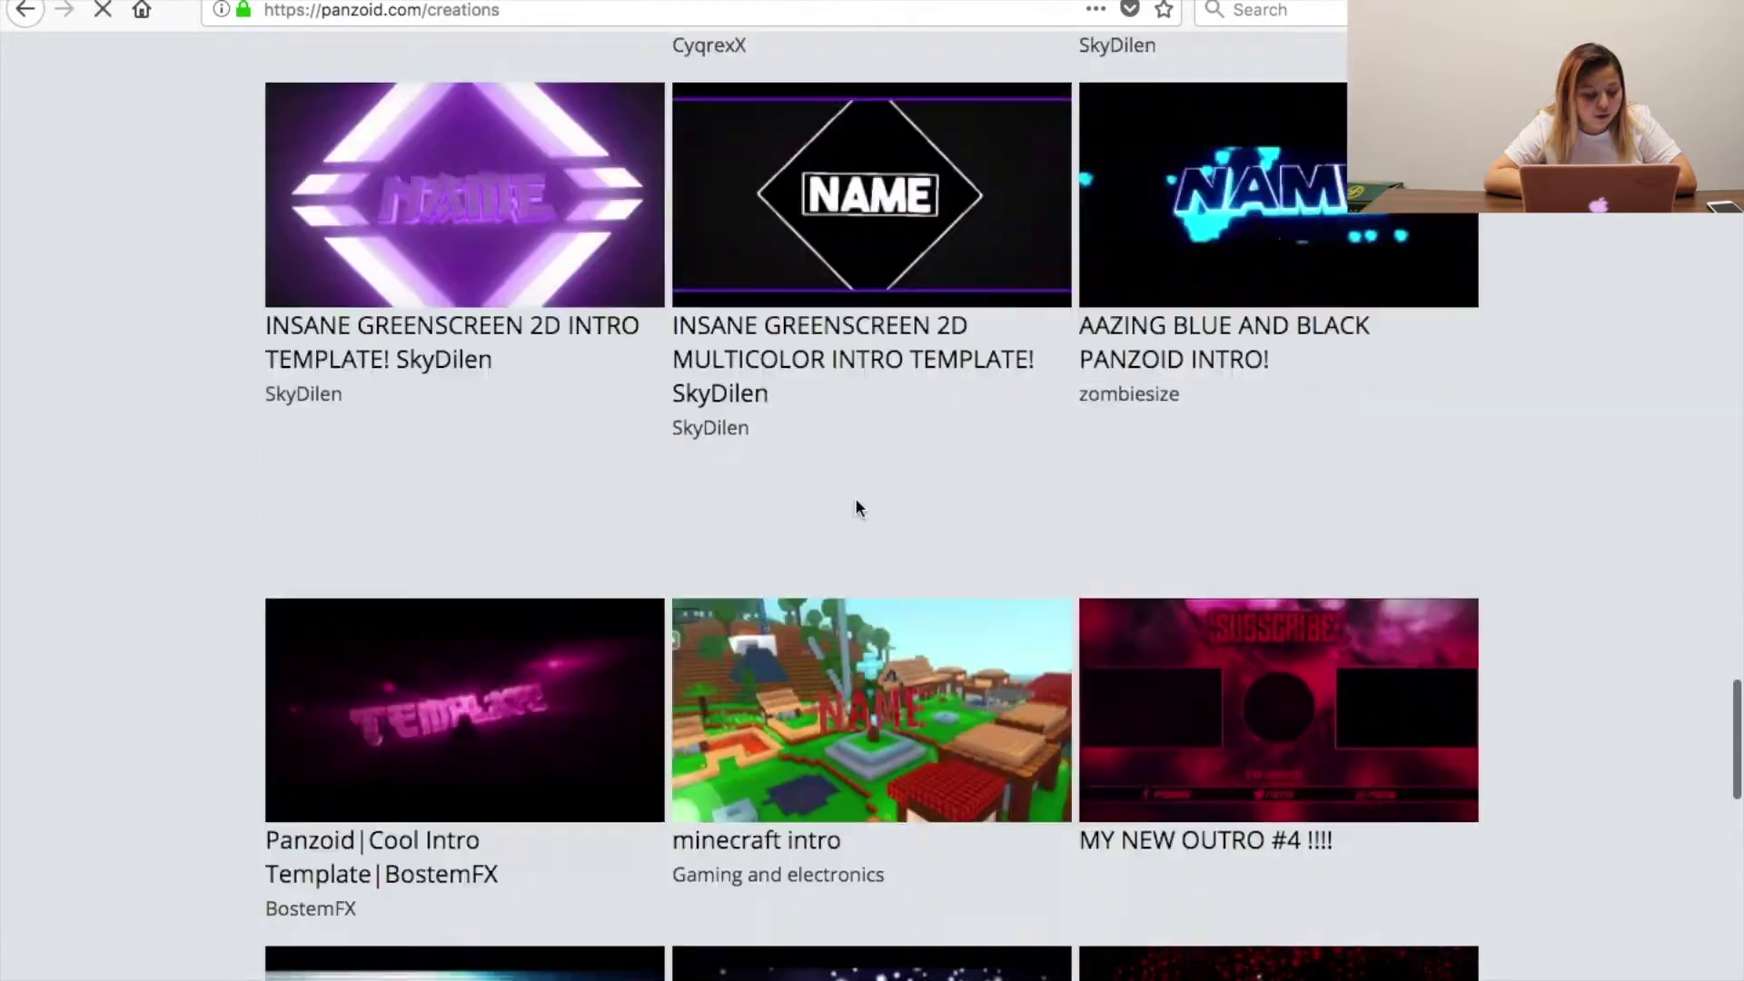
scroll(859, 507, down, 3)
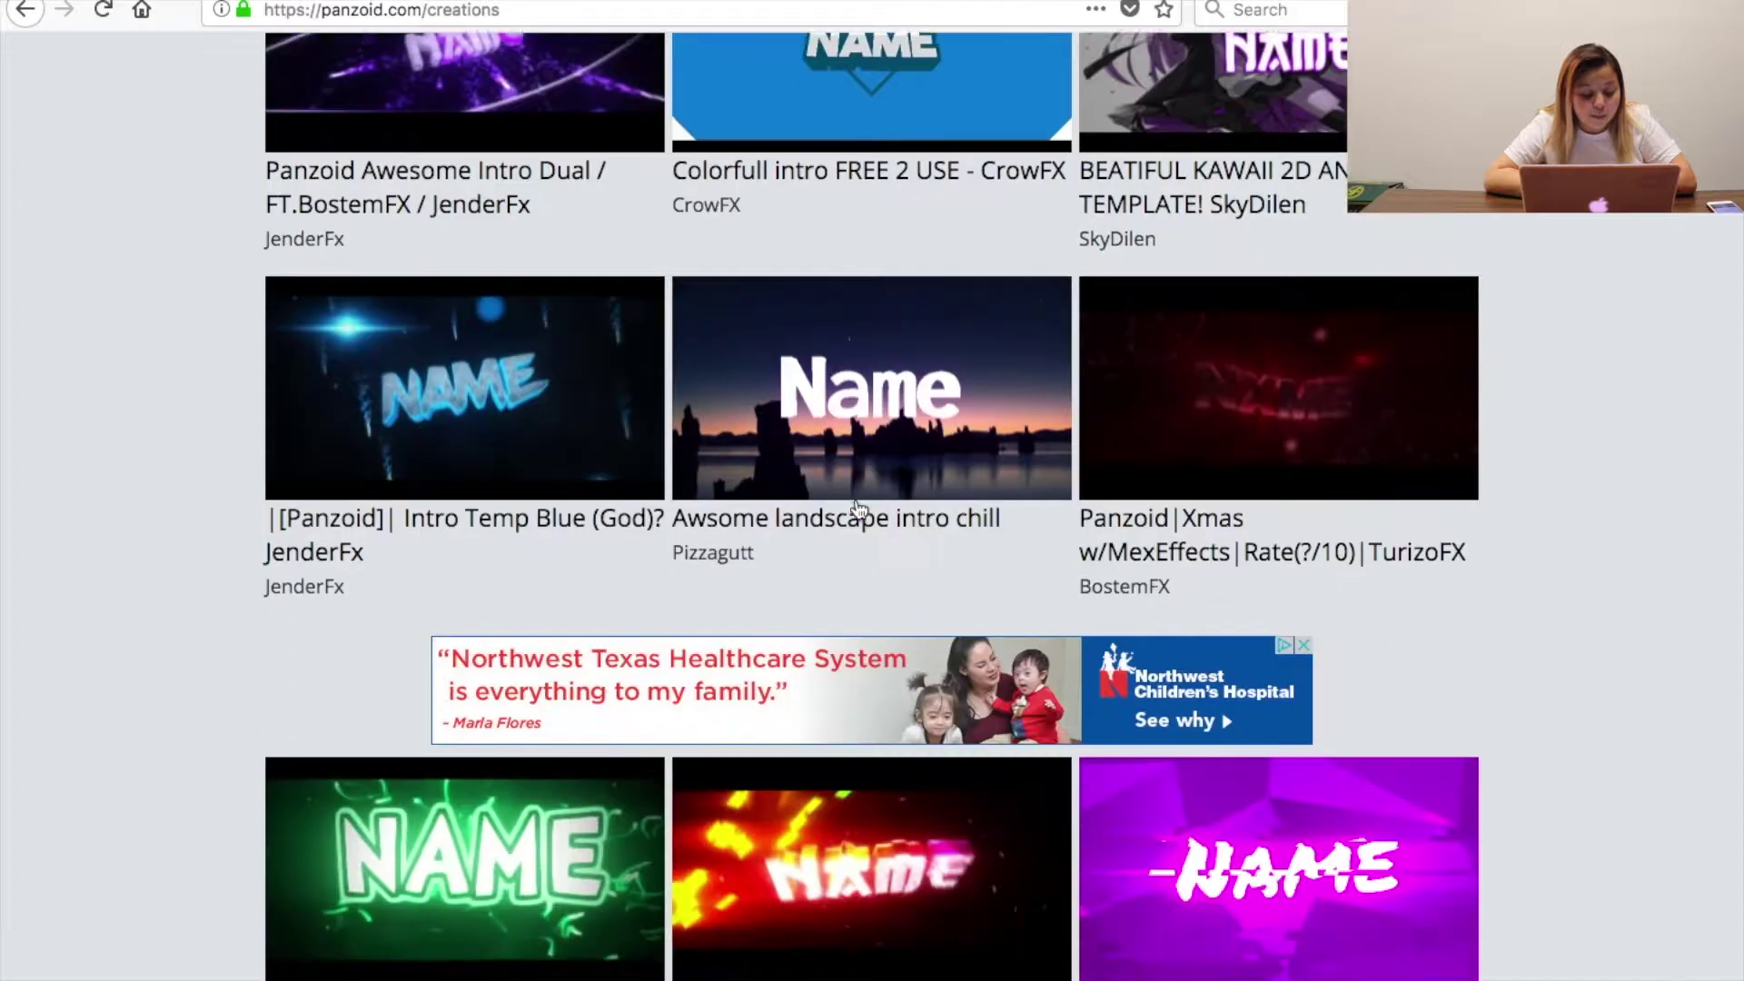
click(864, 397)
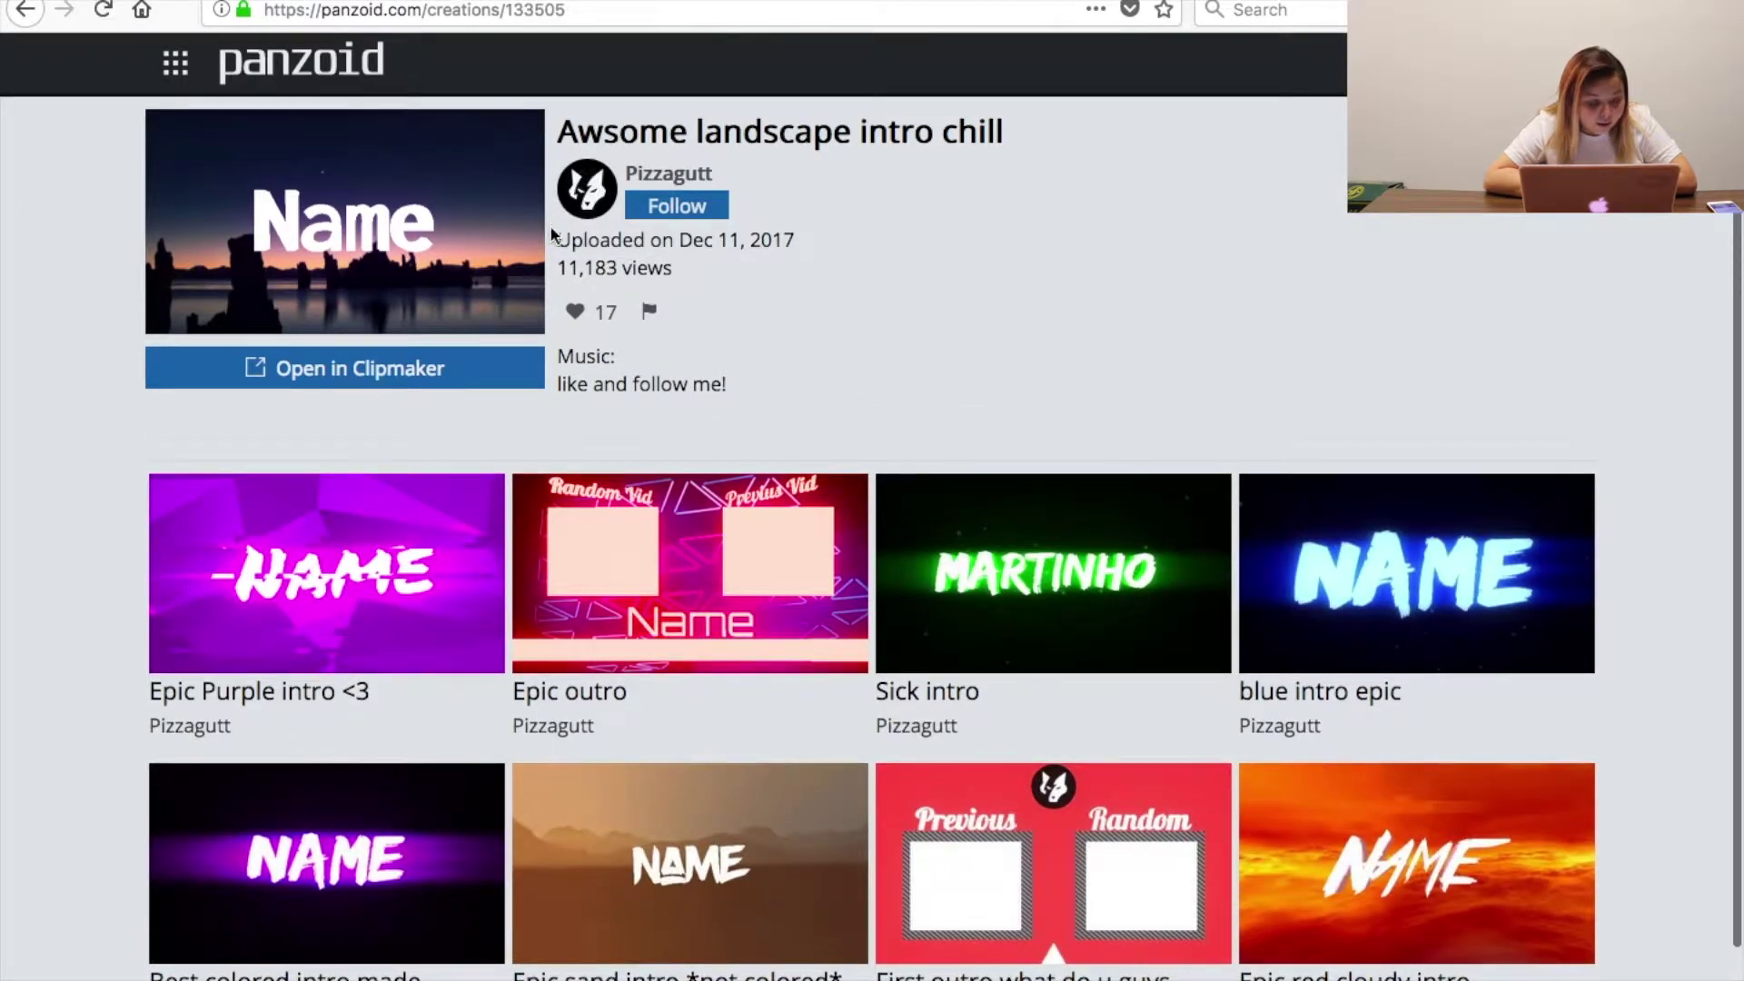
Load the landscape template into Clipmaker and preview it with volume raised, pausing on 'Name'.
click(463, 393)
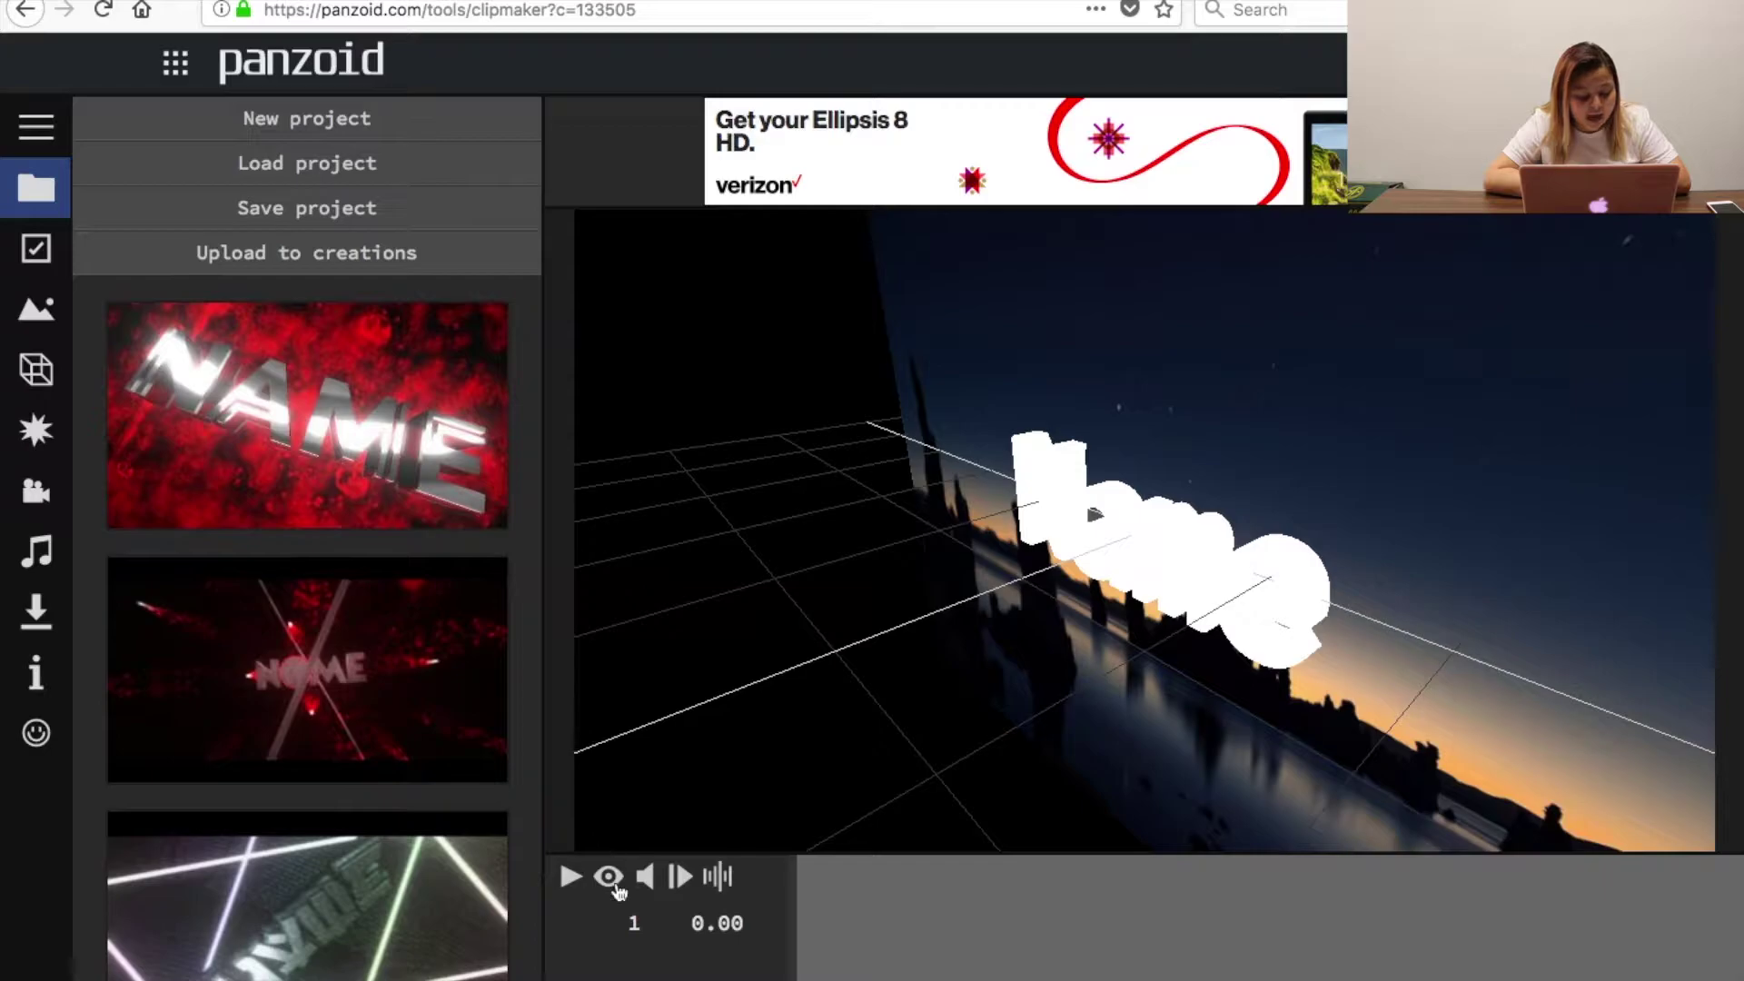
click(609, 877)
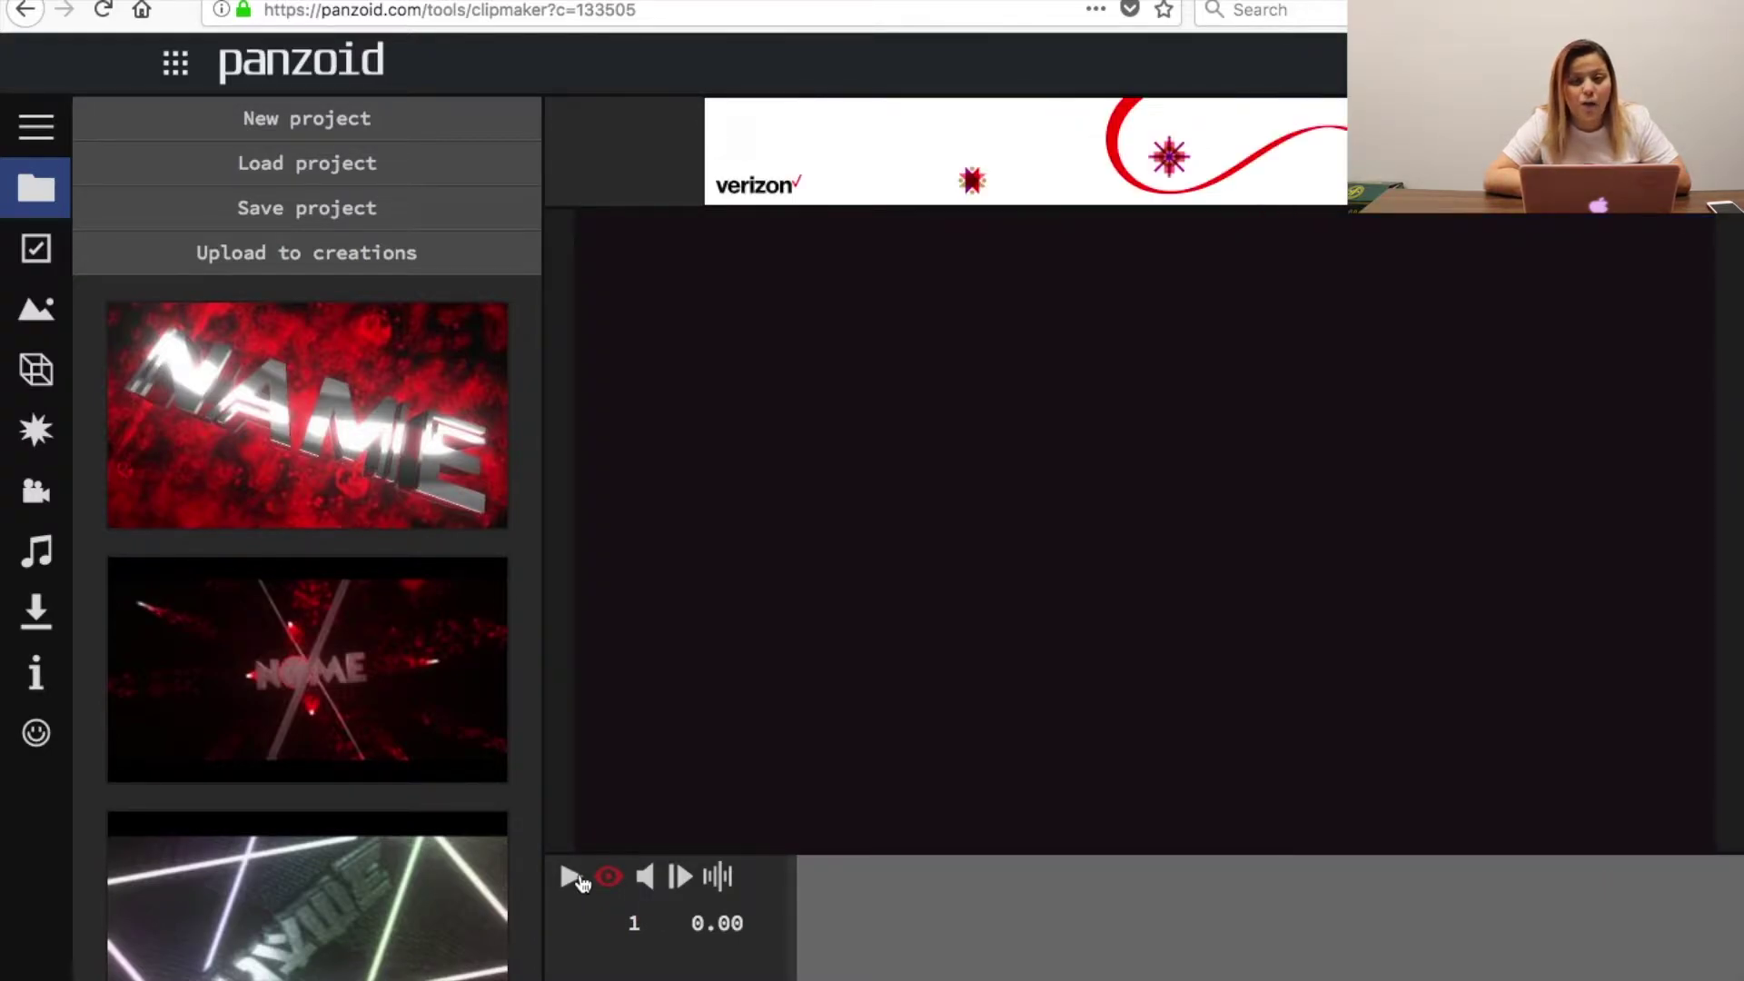
click(582, 881)
key(XF86AudioRaiseVolume)
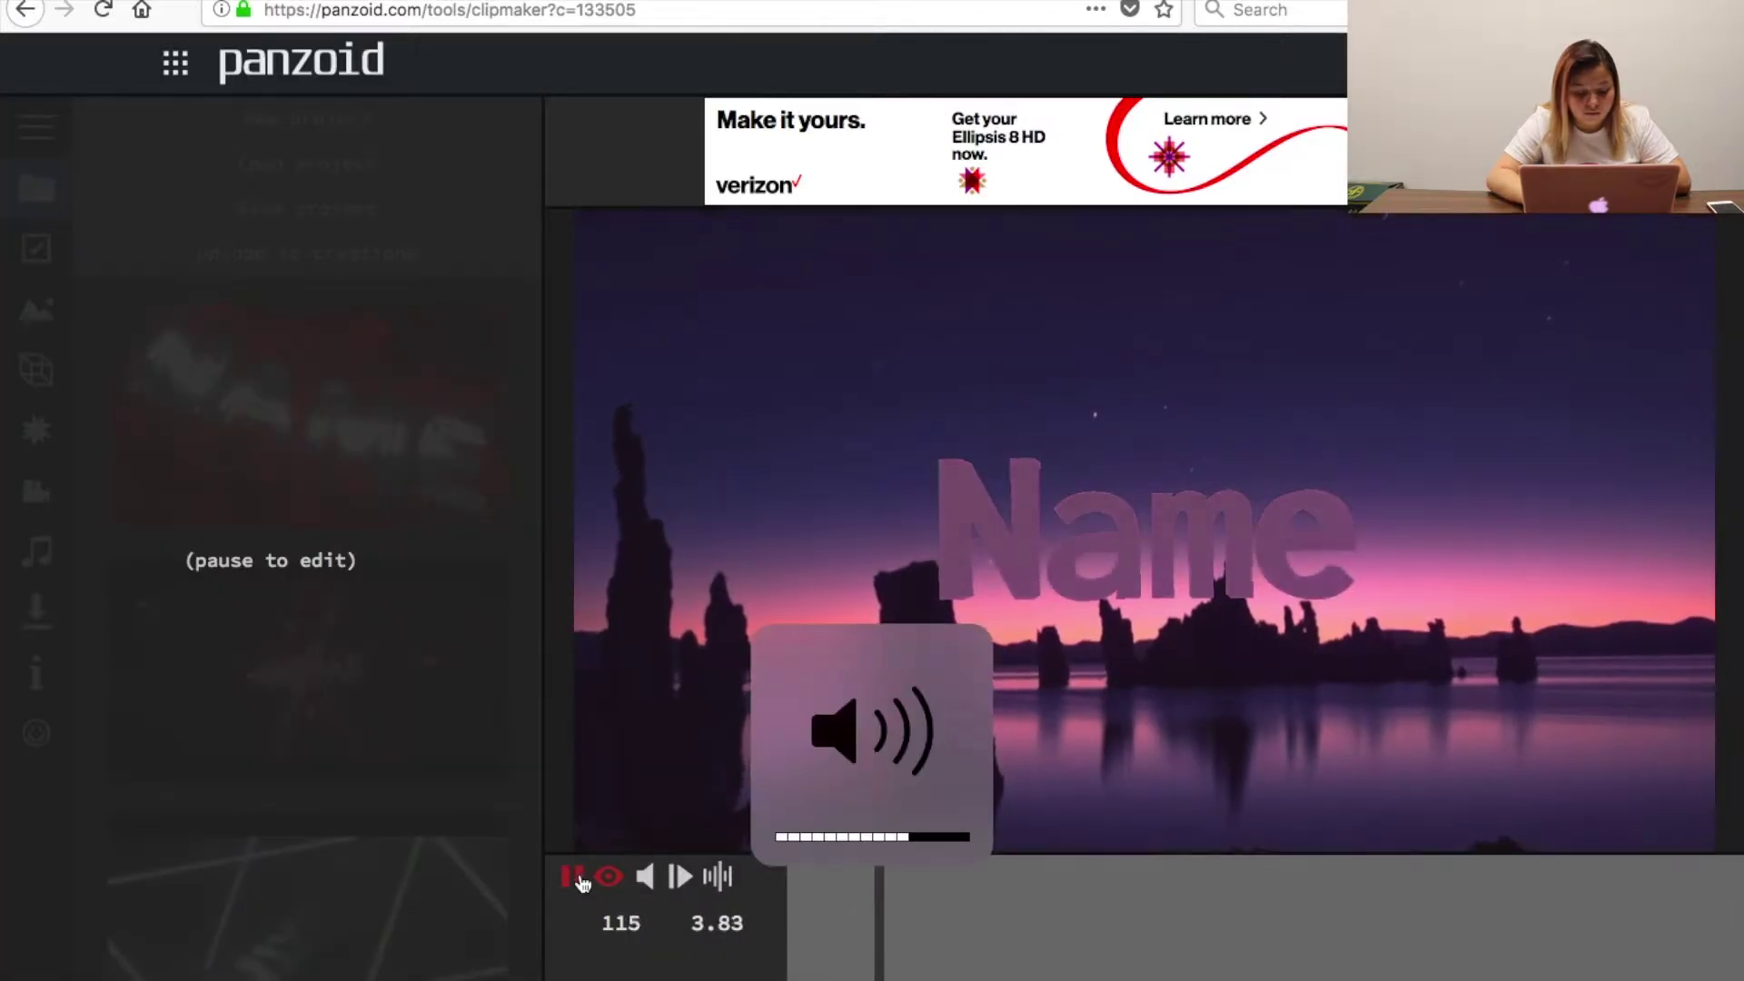
key(XF86AudioRaiseVolume)
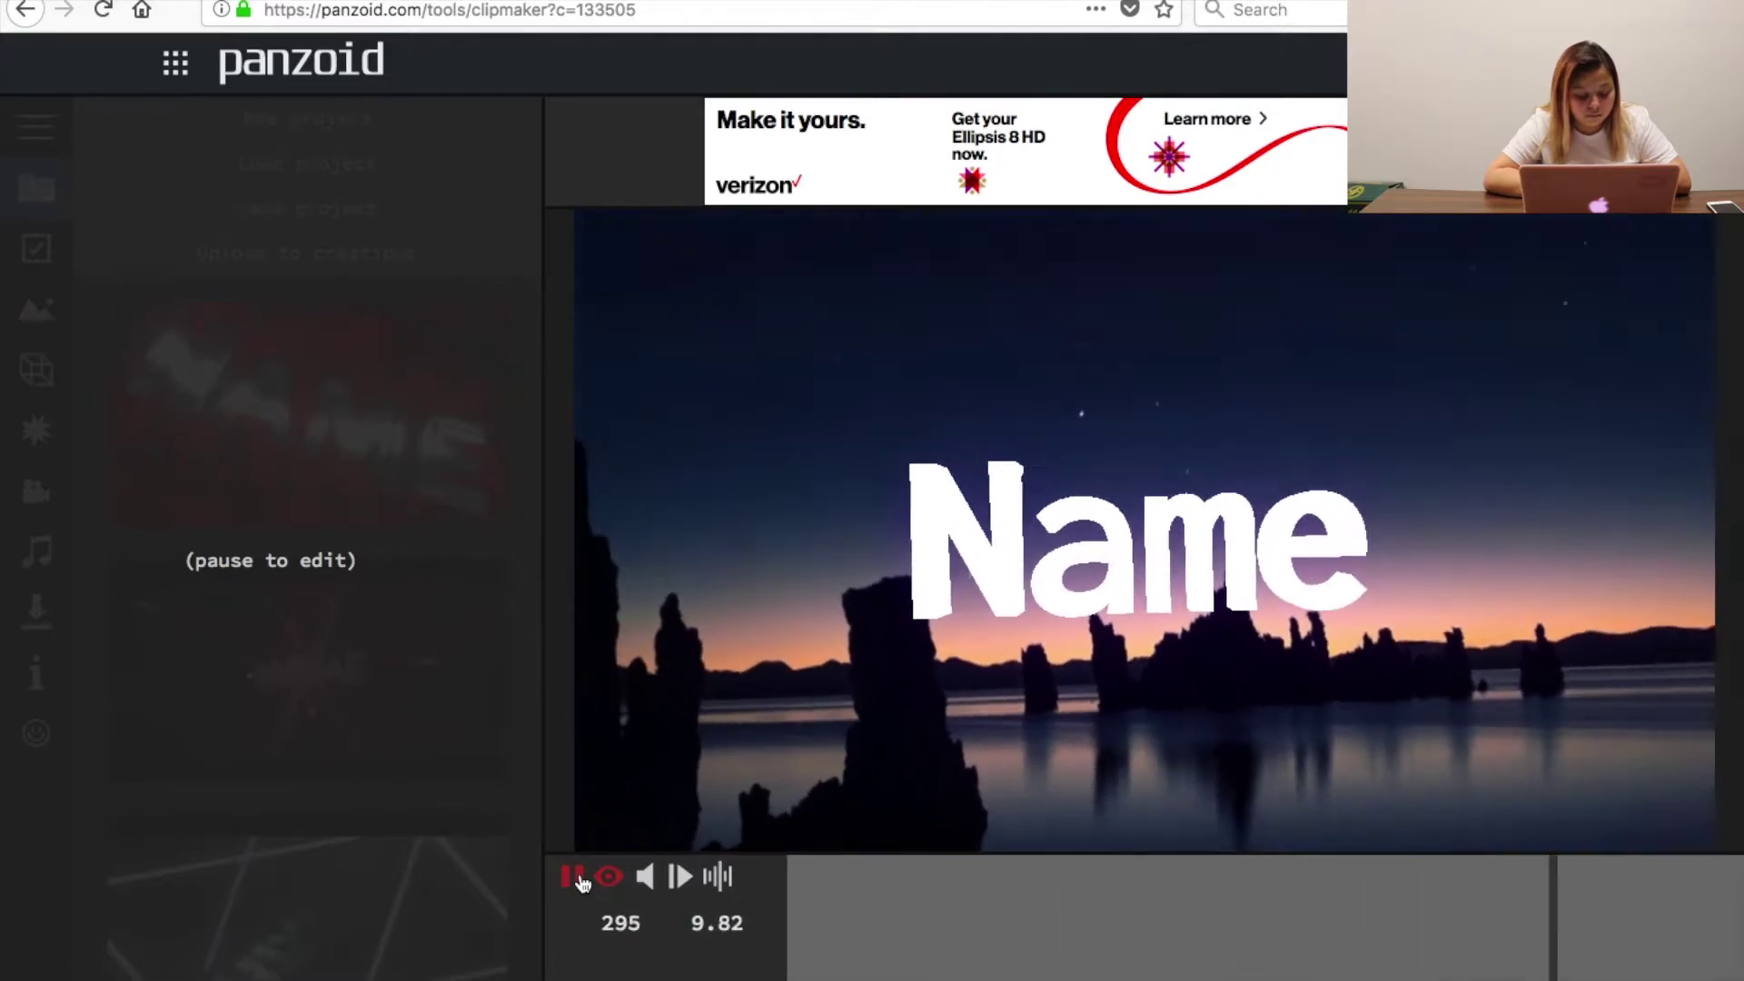
click(572, 876)
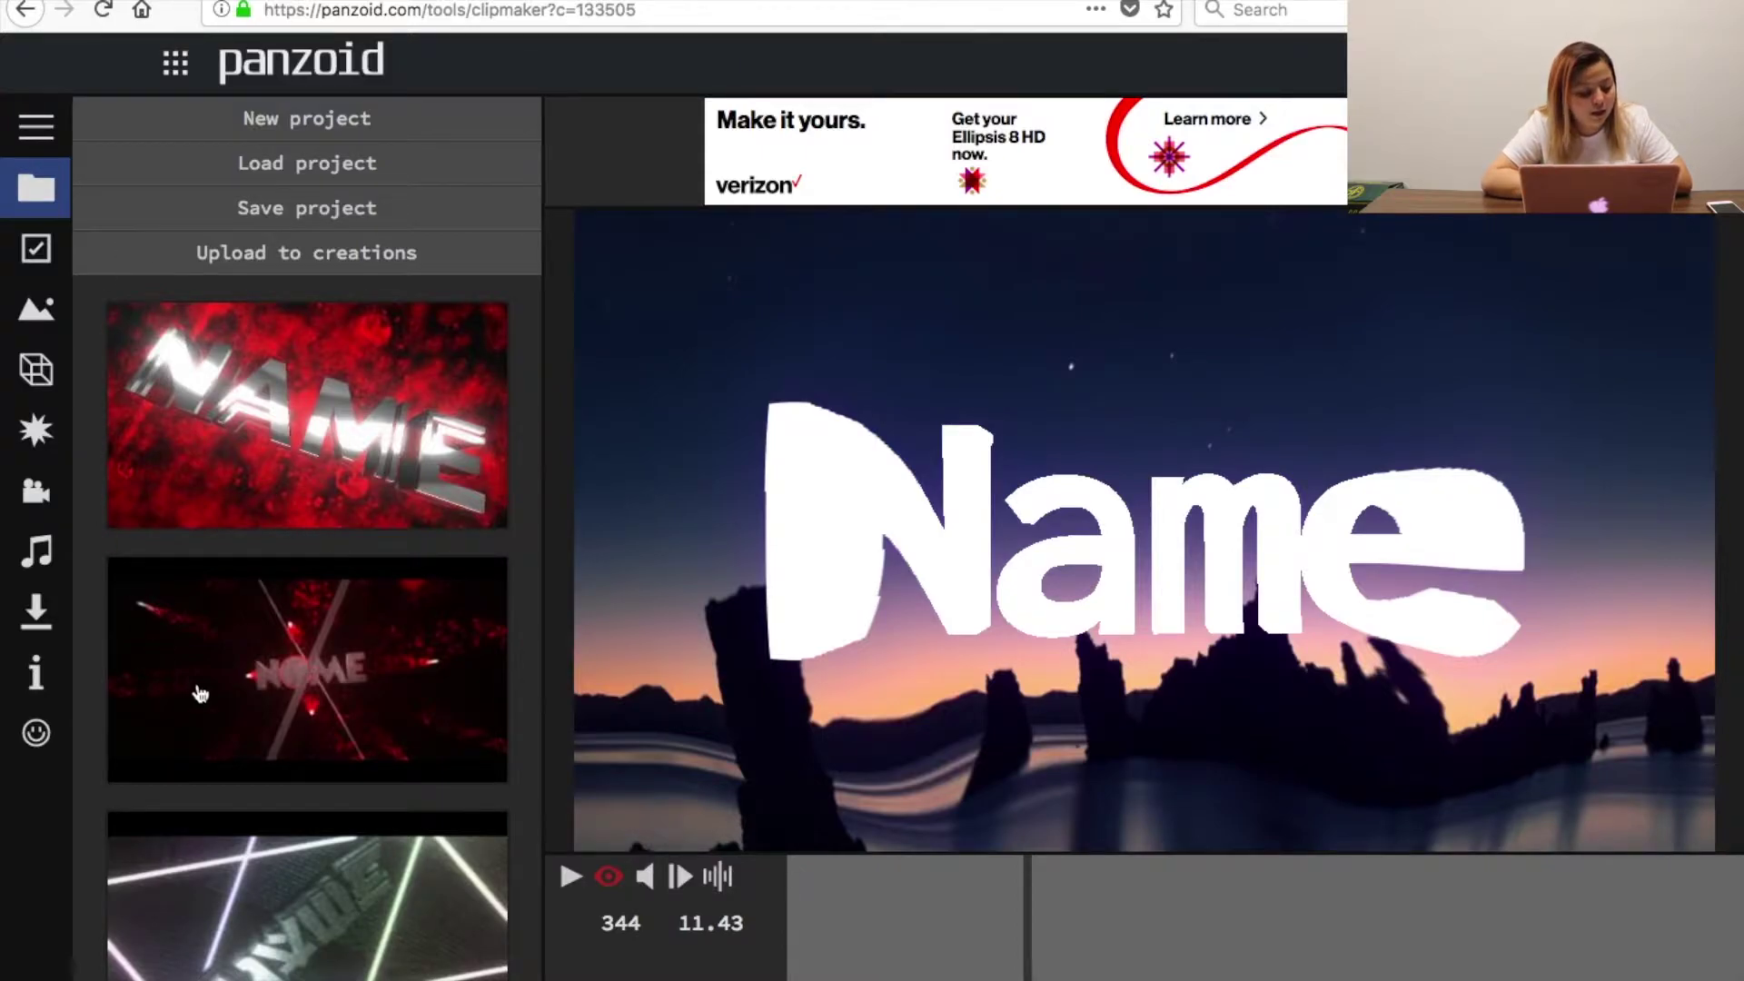
scroll(419, 863, down, 3)
scroll(420, 863, down, 6)
scroll(419, 863, up, 9)
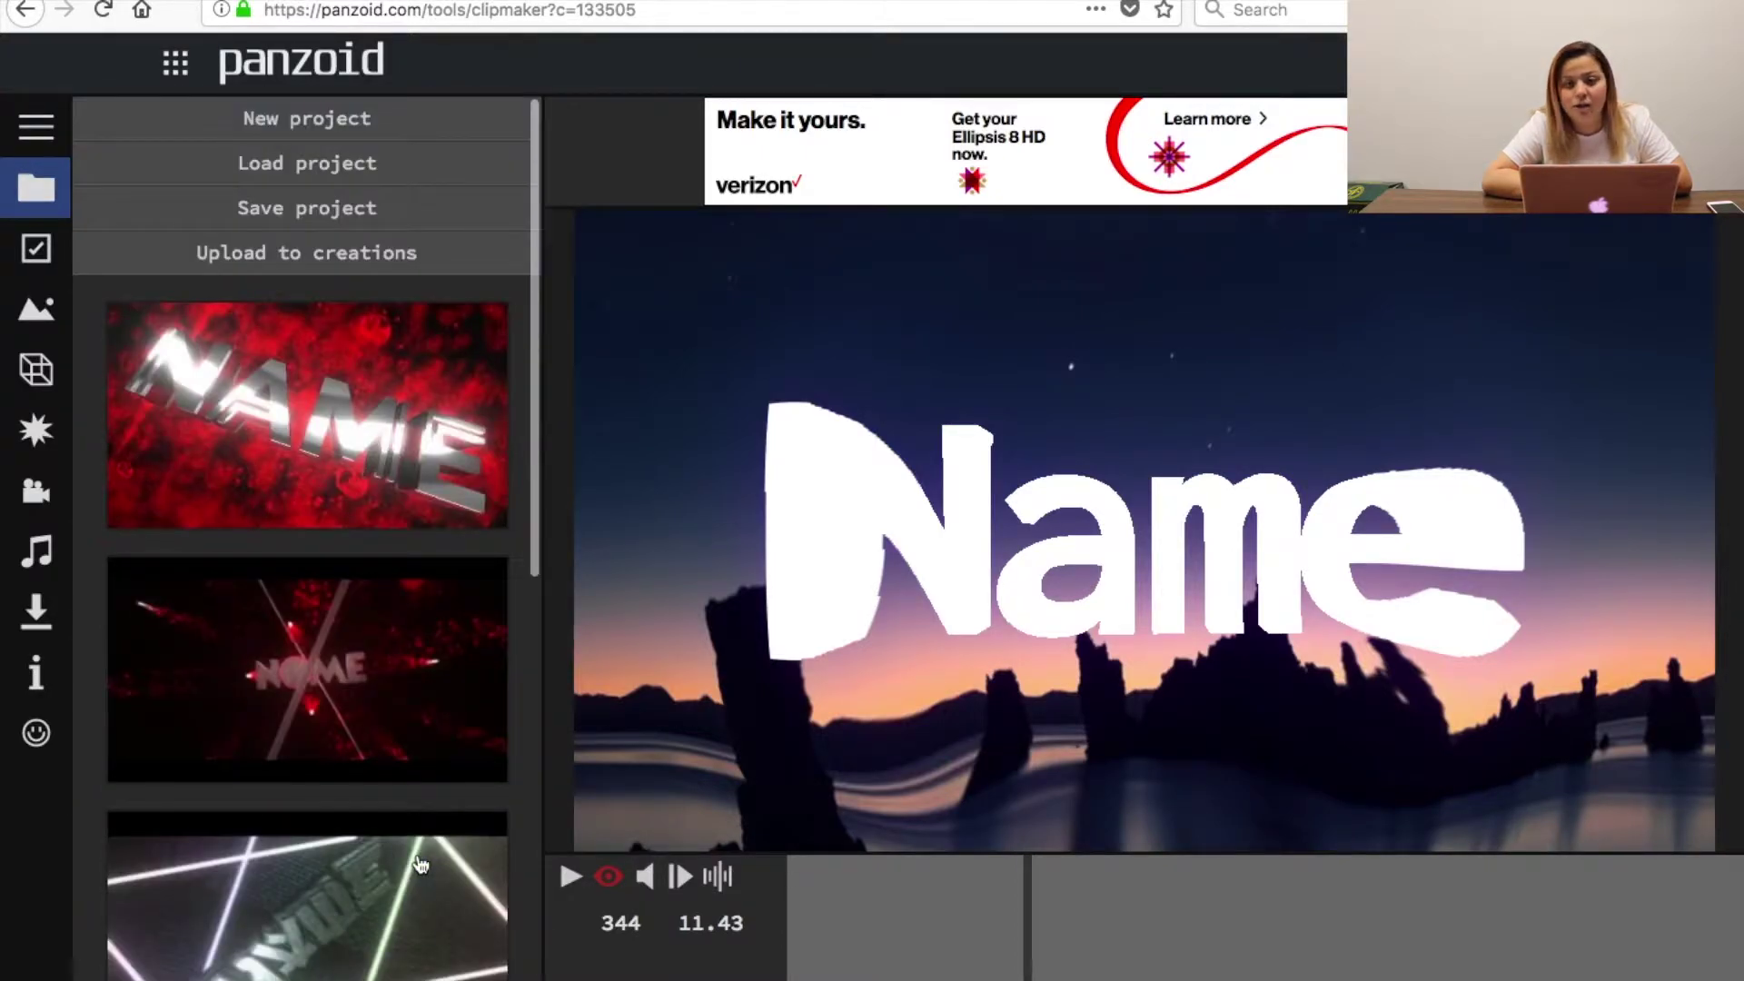
Keep the clip at 1080p and 30 fps and set its length to 12 seconds.
click(27, 258)
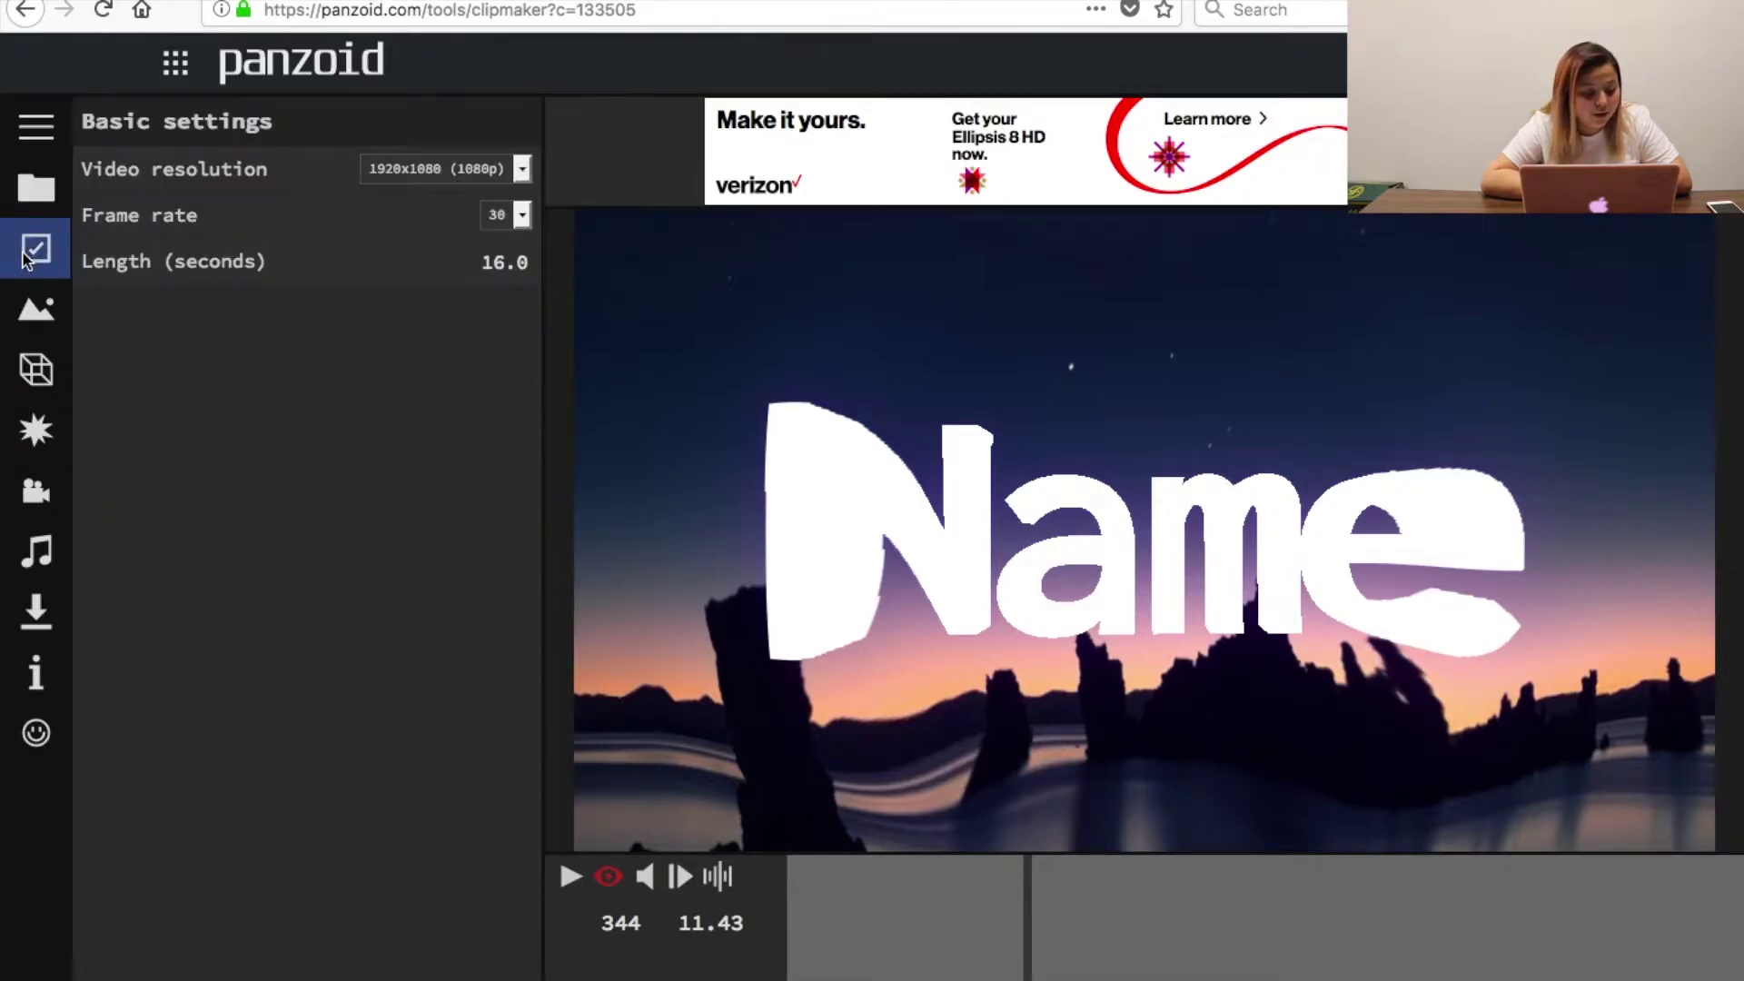
click(435, 177)
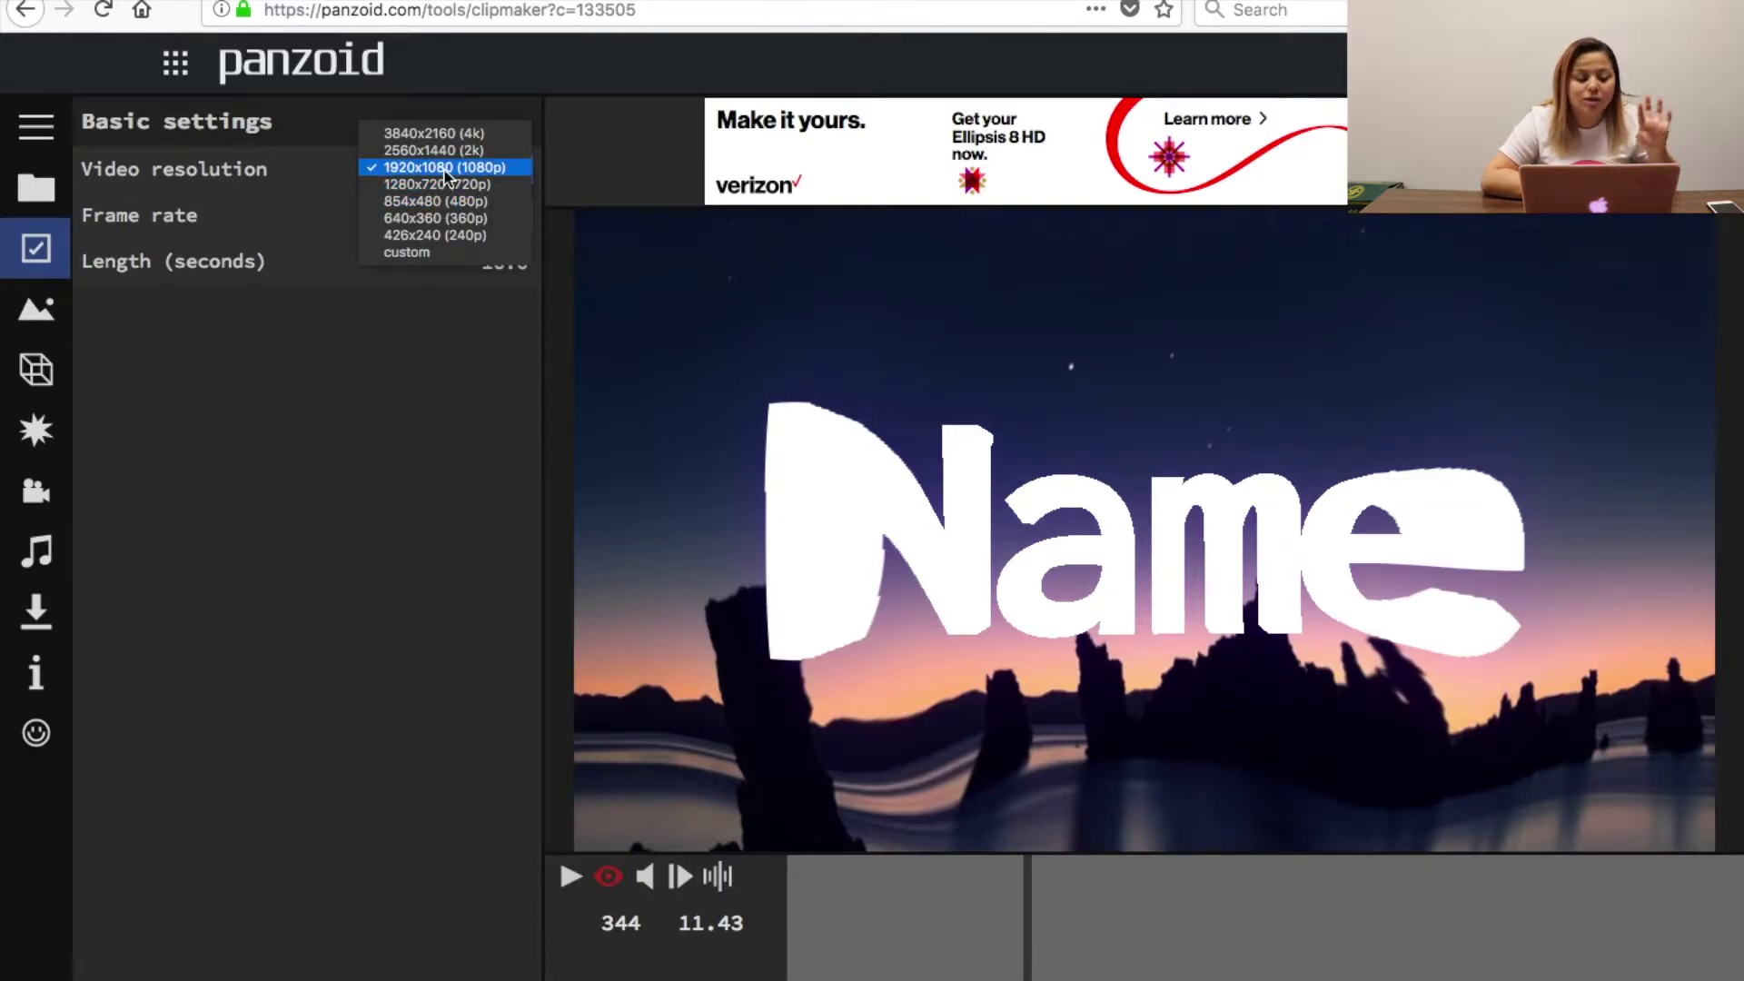
click(447, 168)
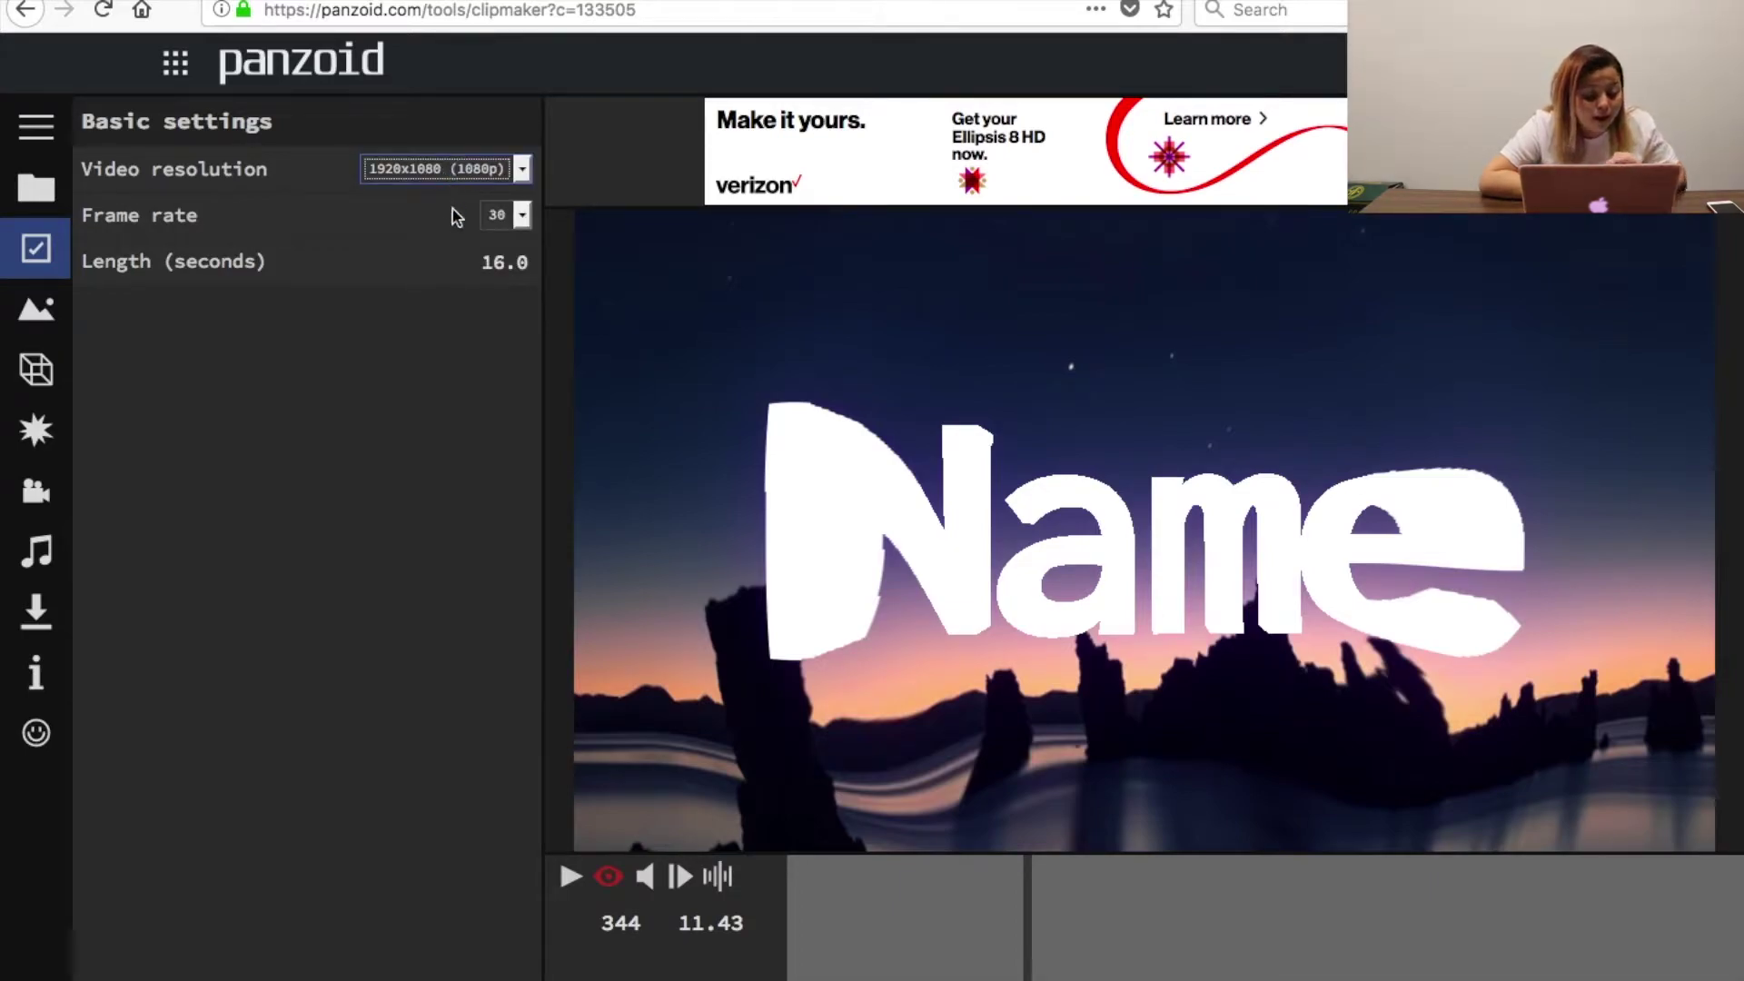
click(500, 215)
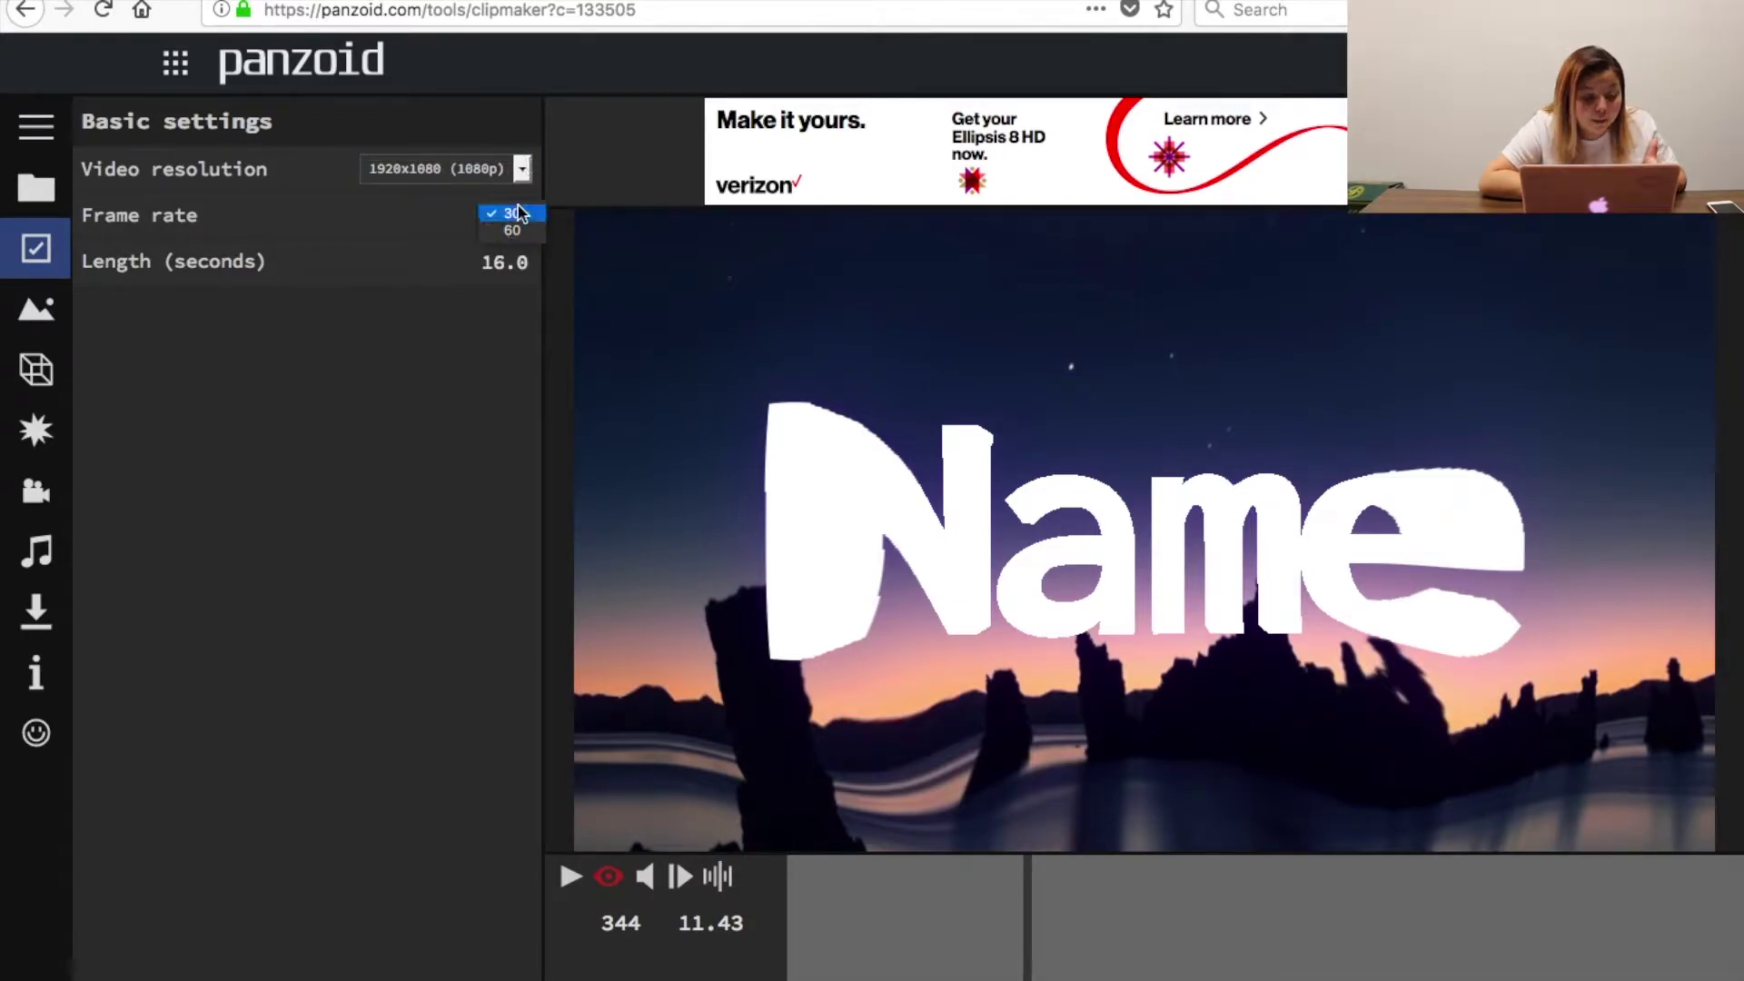
click(519, 213)
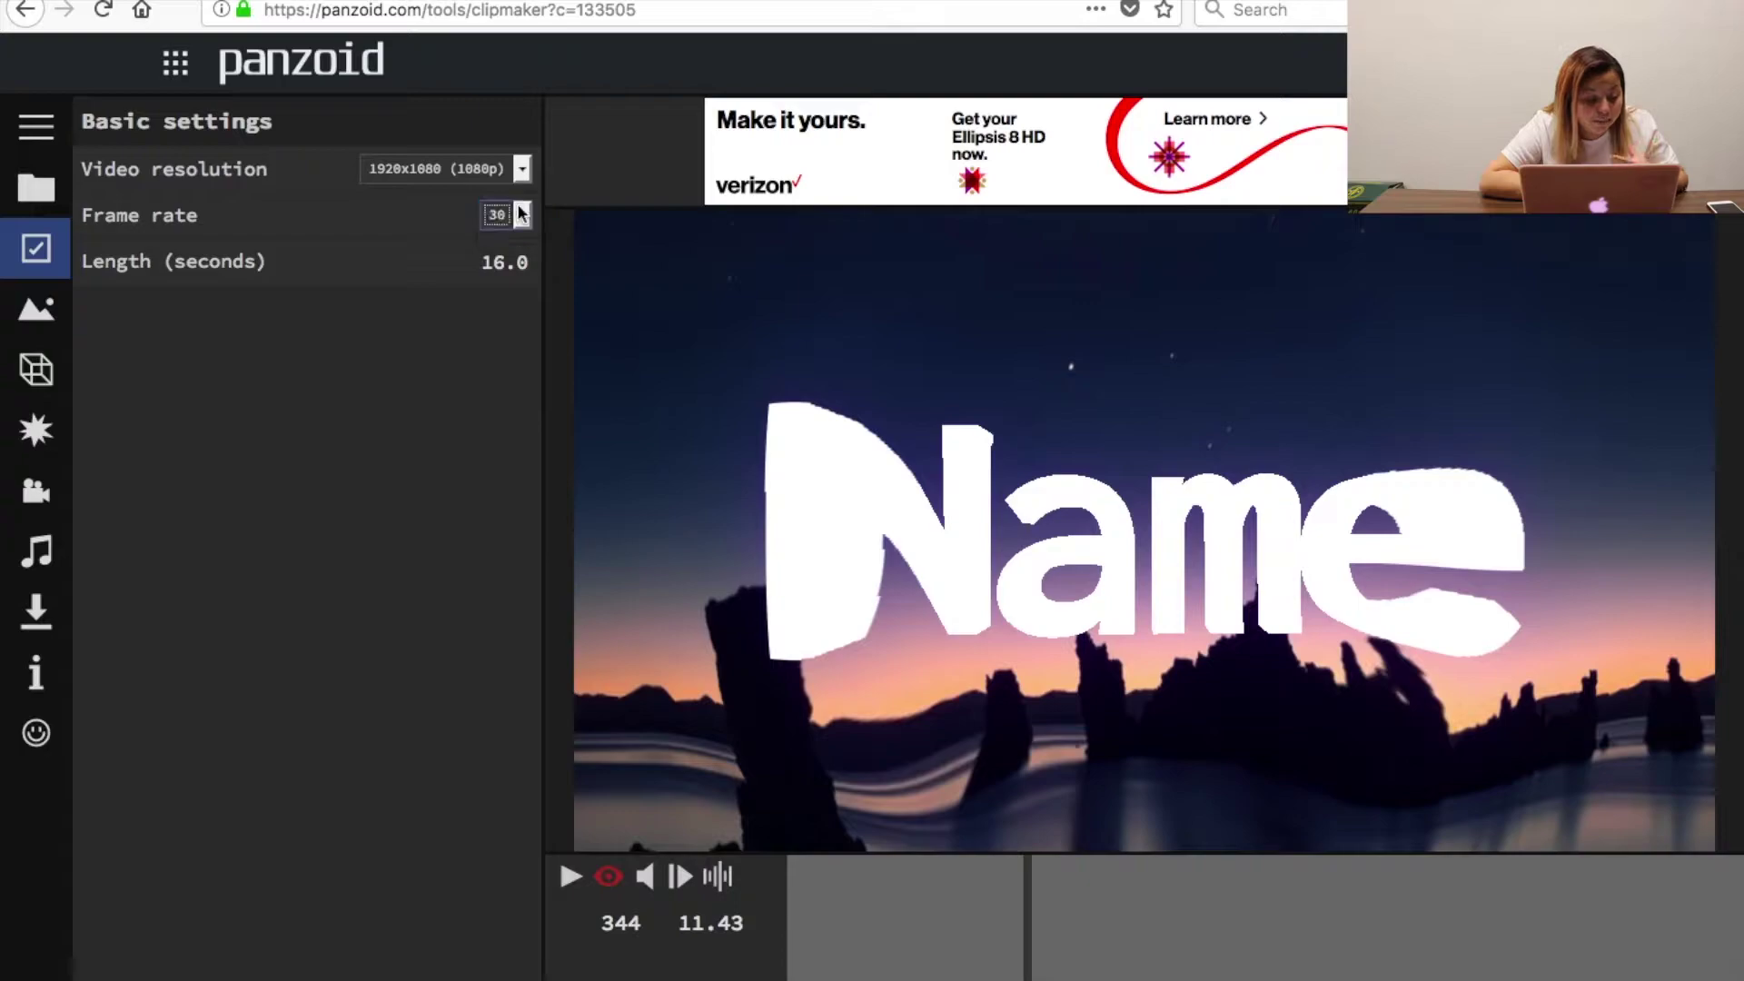
click(515, 270)
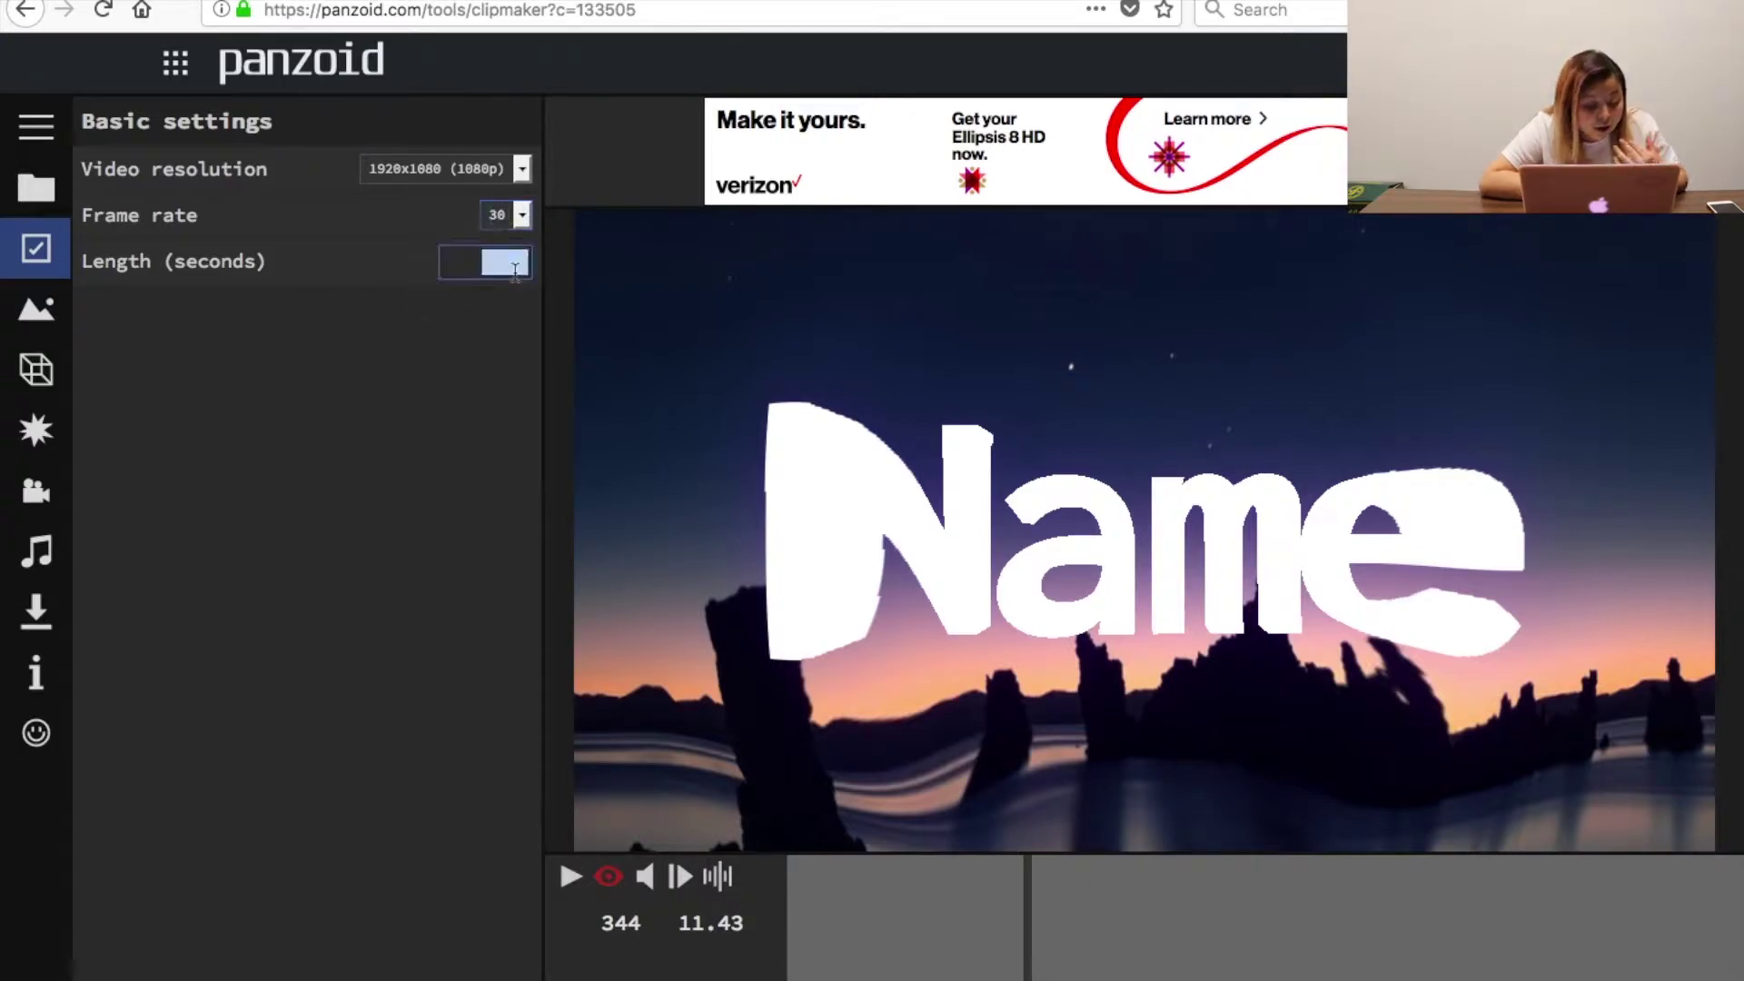
text(12)
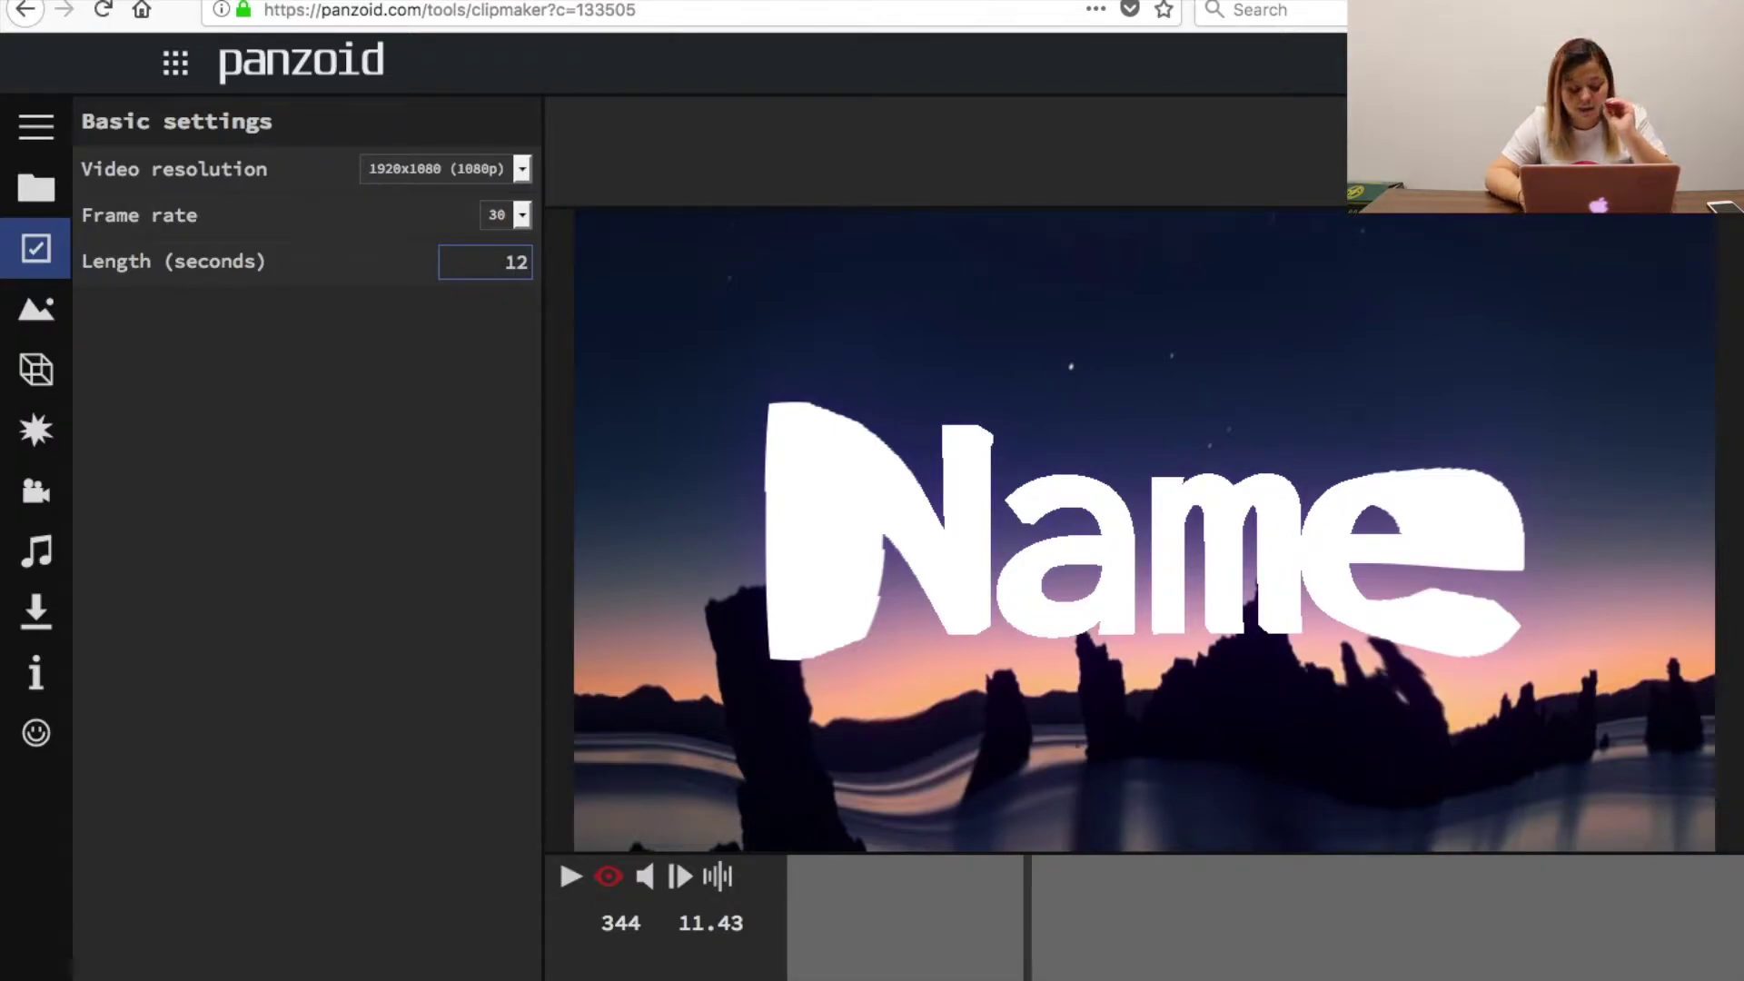
key(Return)
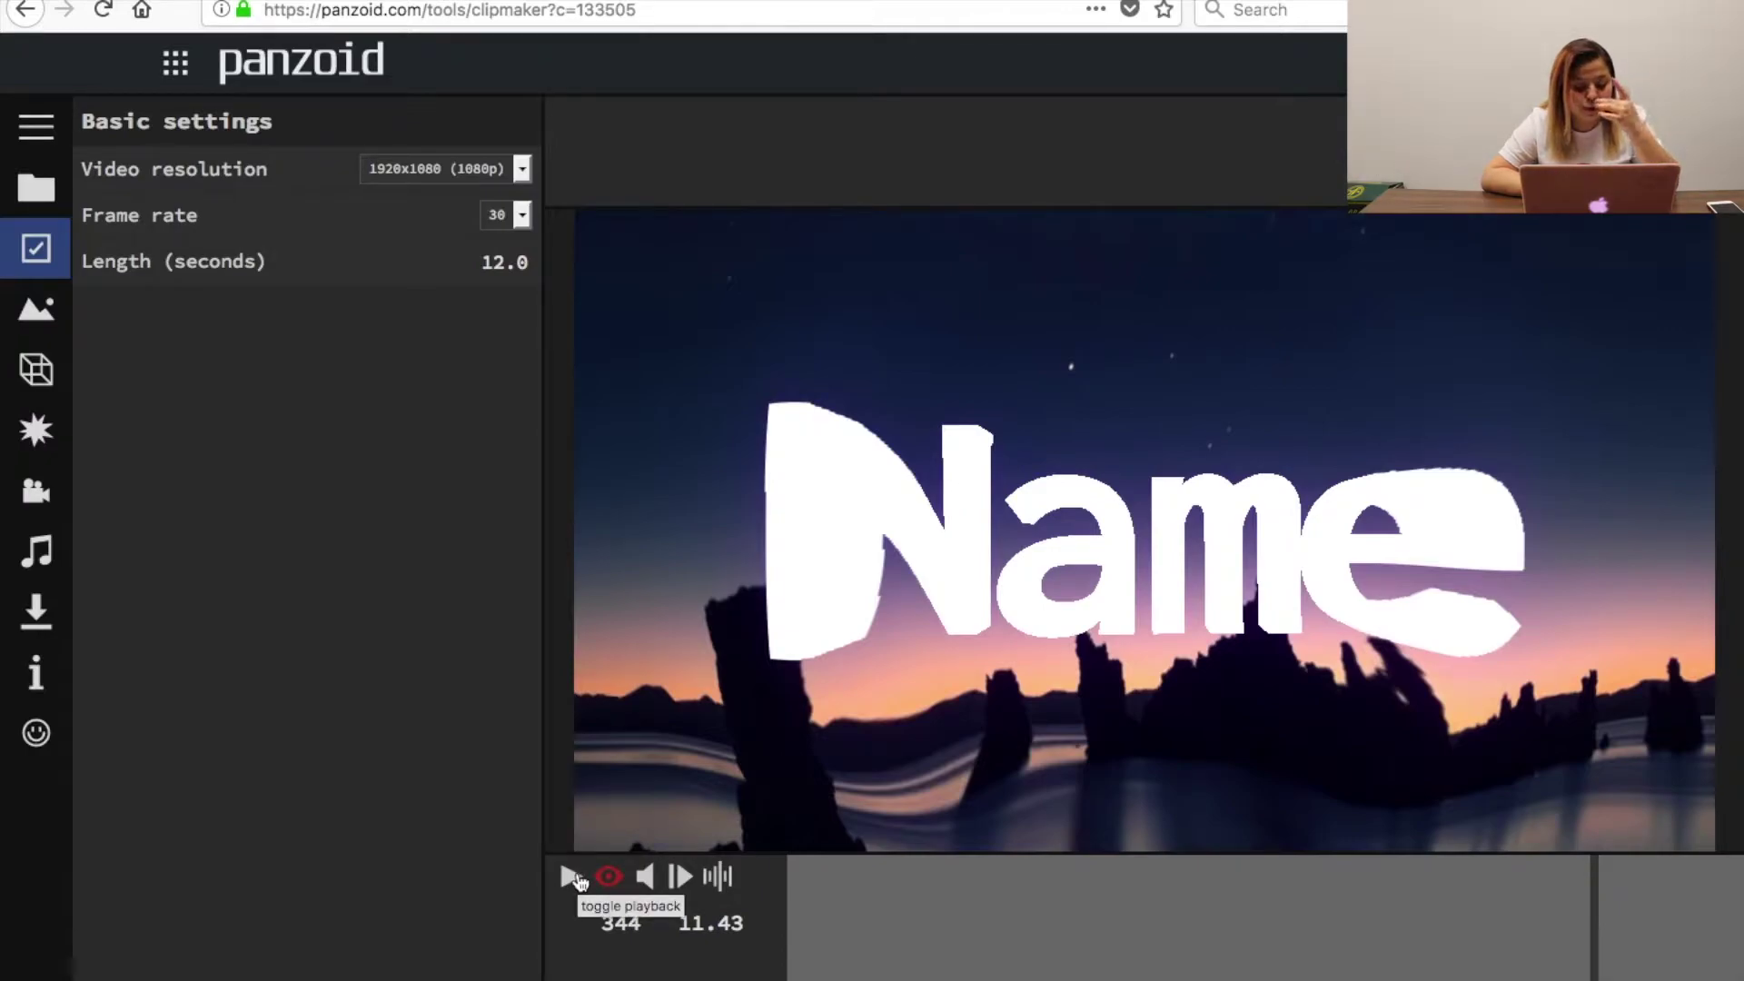
Play the 12-second clip, pause at 9.30 s, and list the scene's Rectangle and Name objects.
click(573, 877)
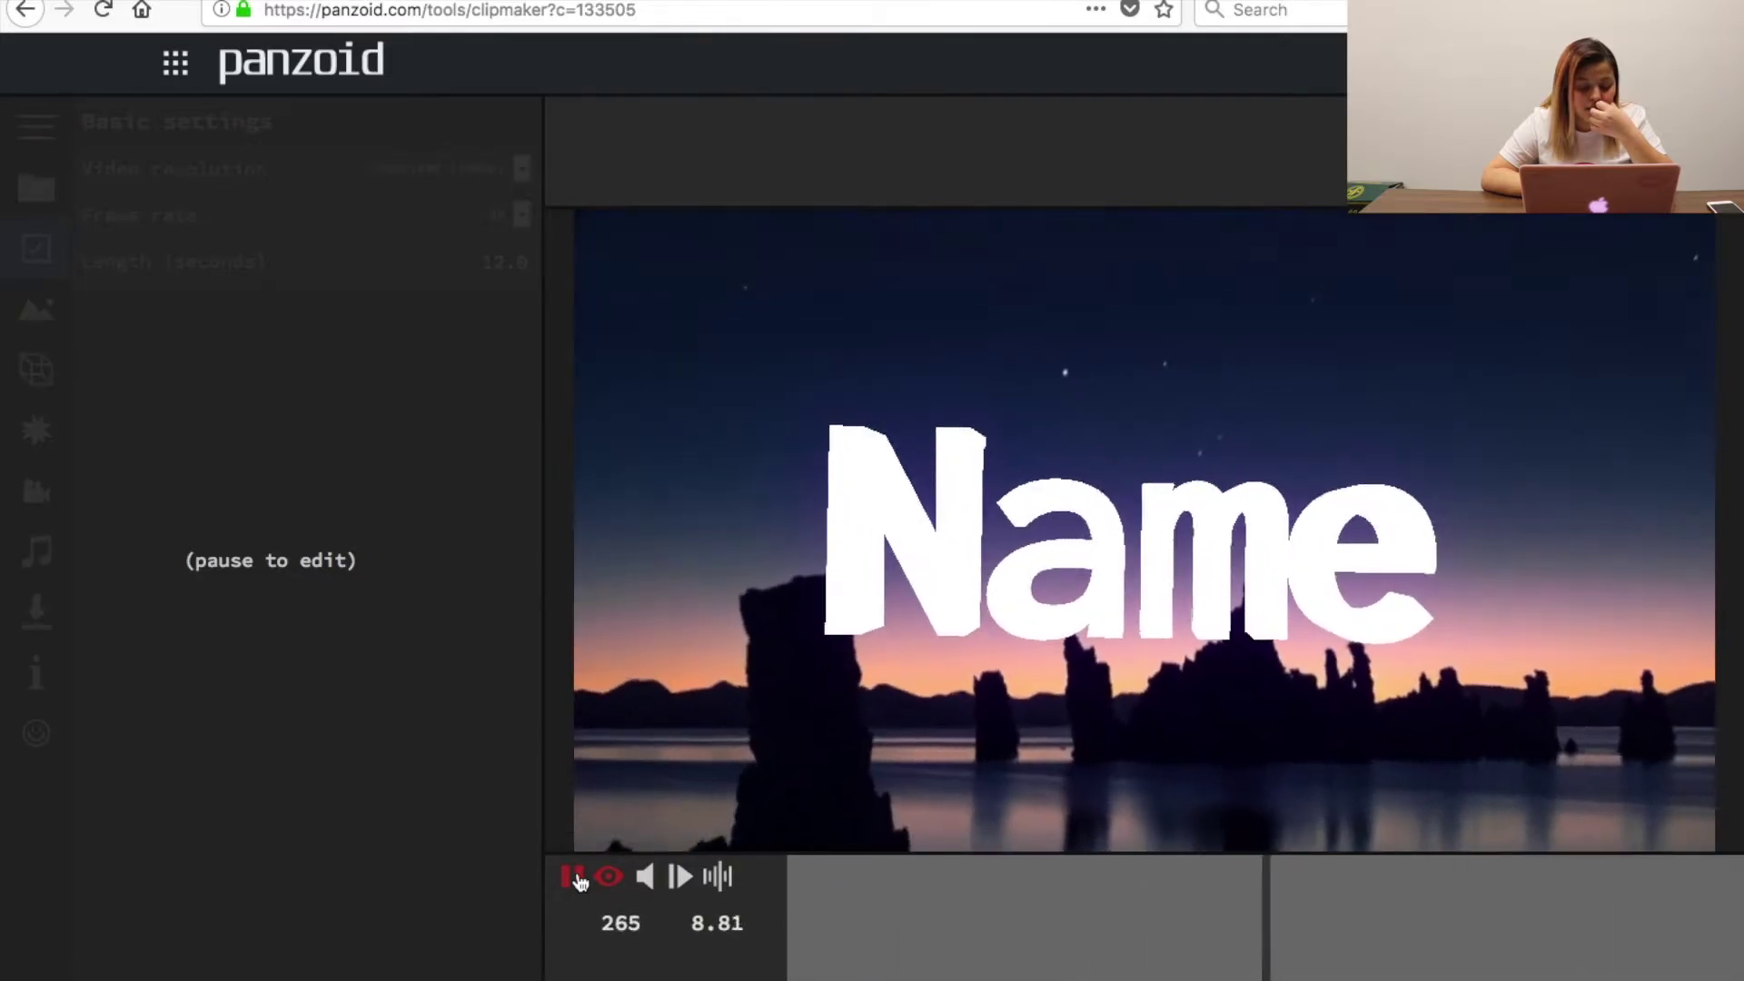
click(574, 877)
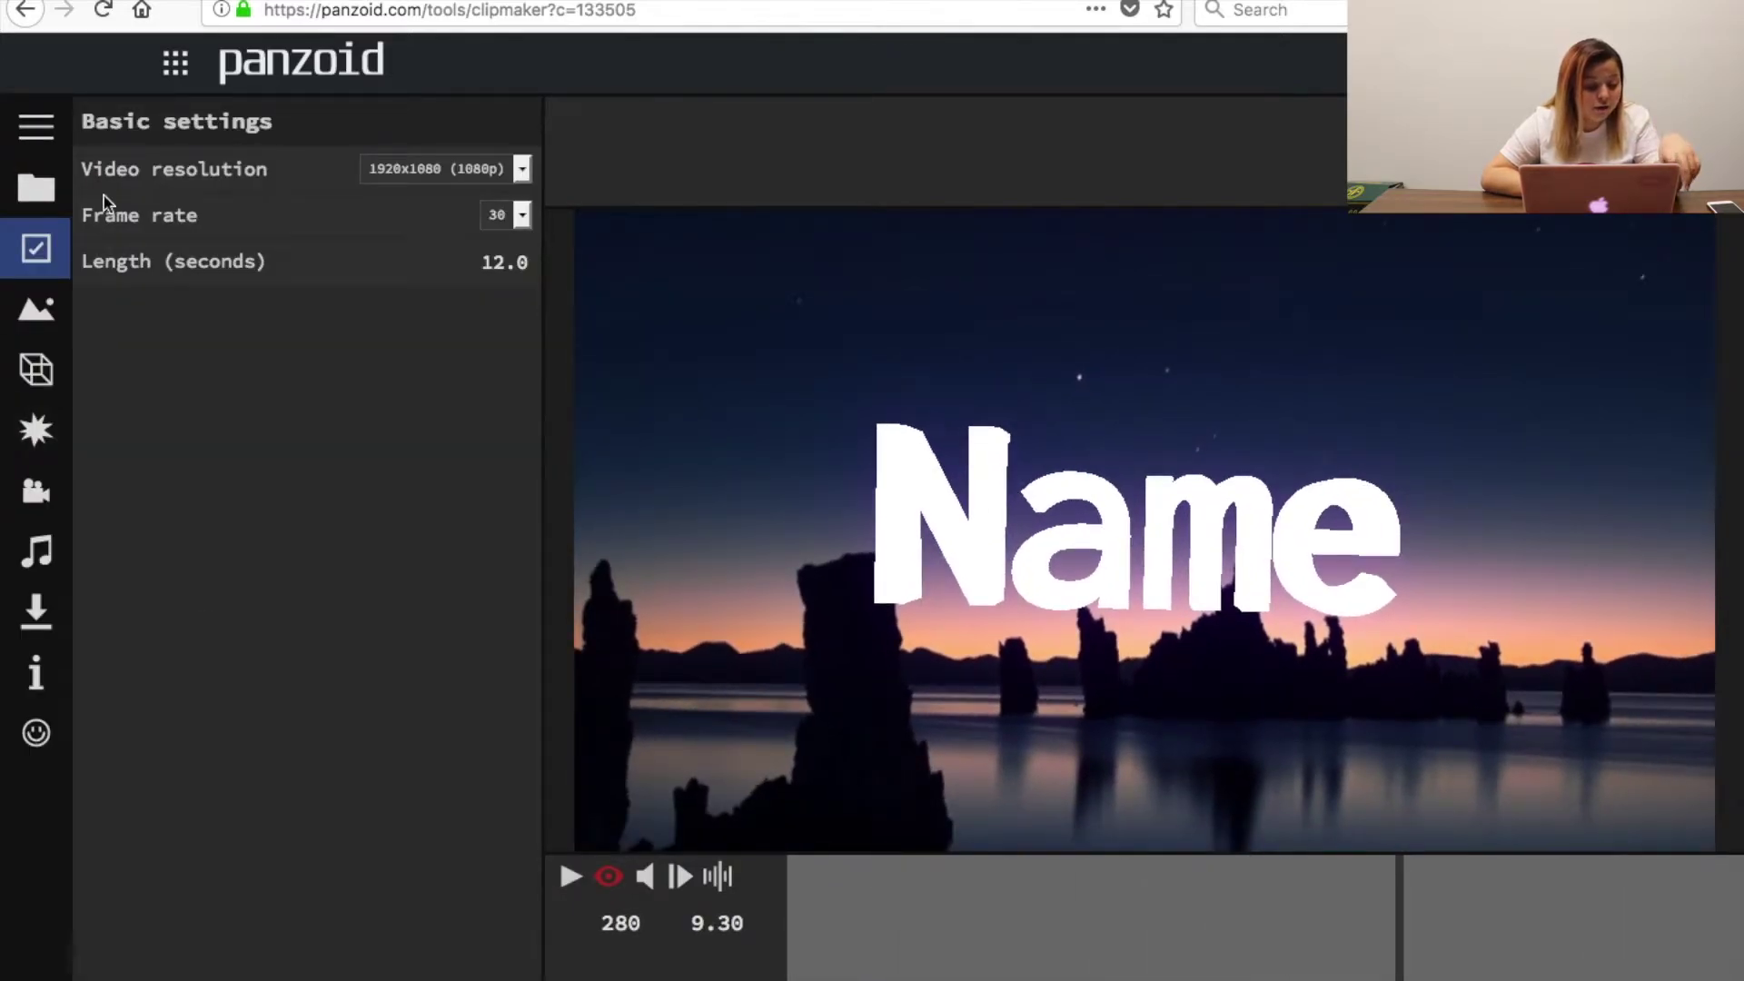
click(26, 390)
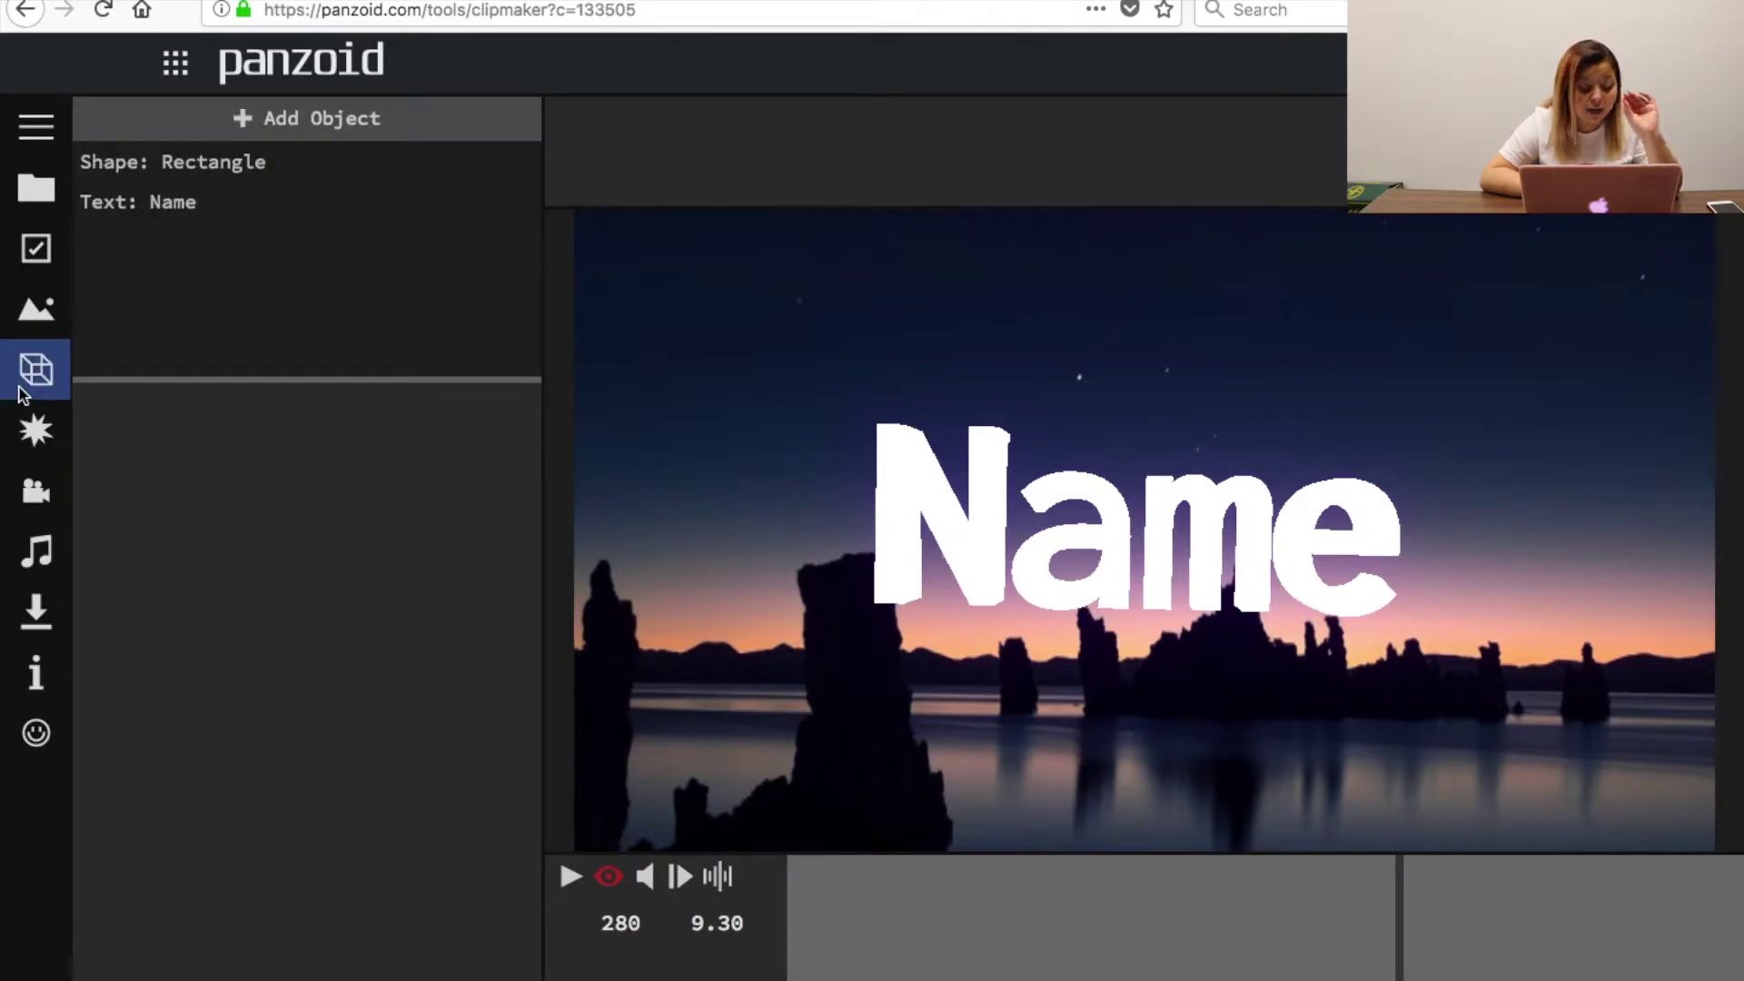
Change the 'Name' 3D text to the creator's name and set its height to 12.
click(301, 195)
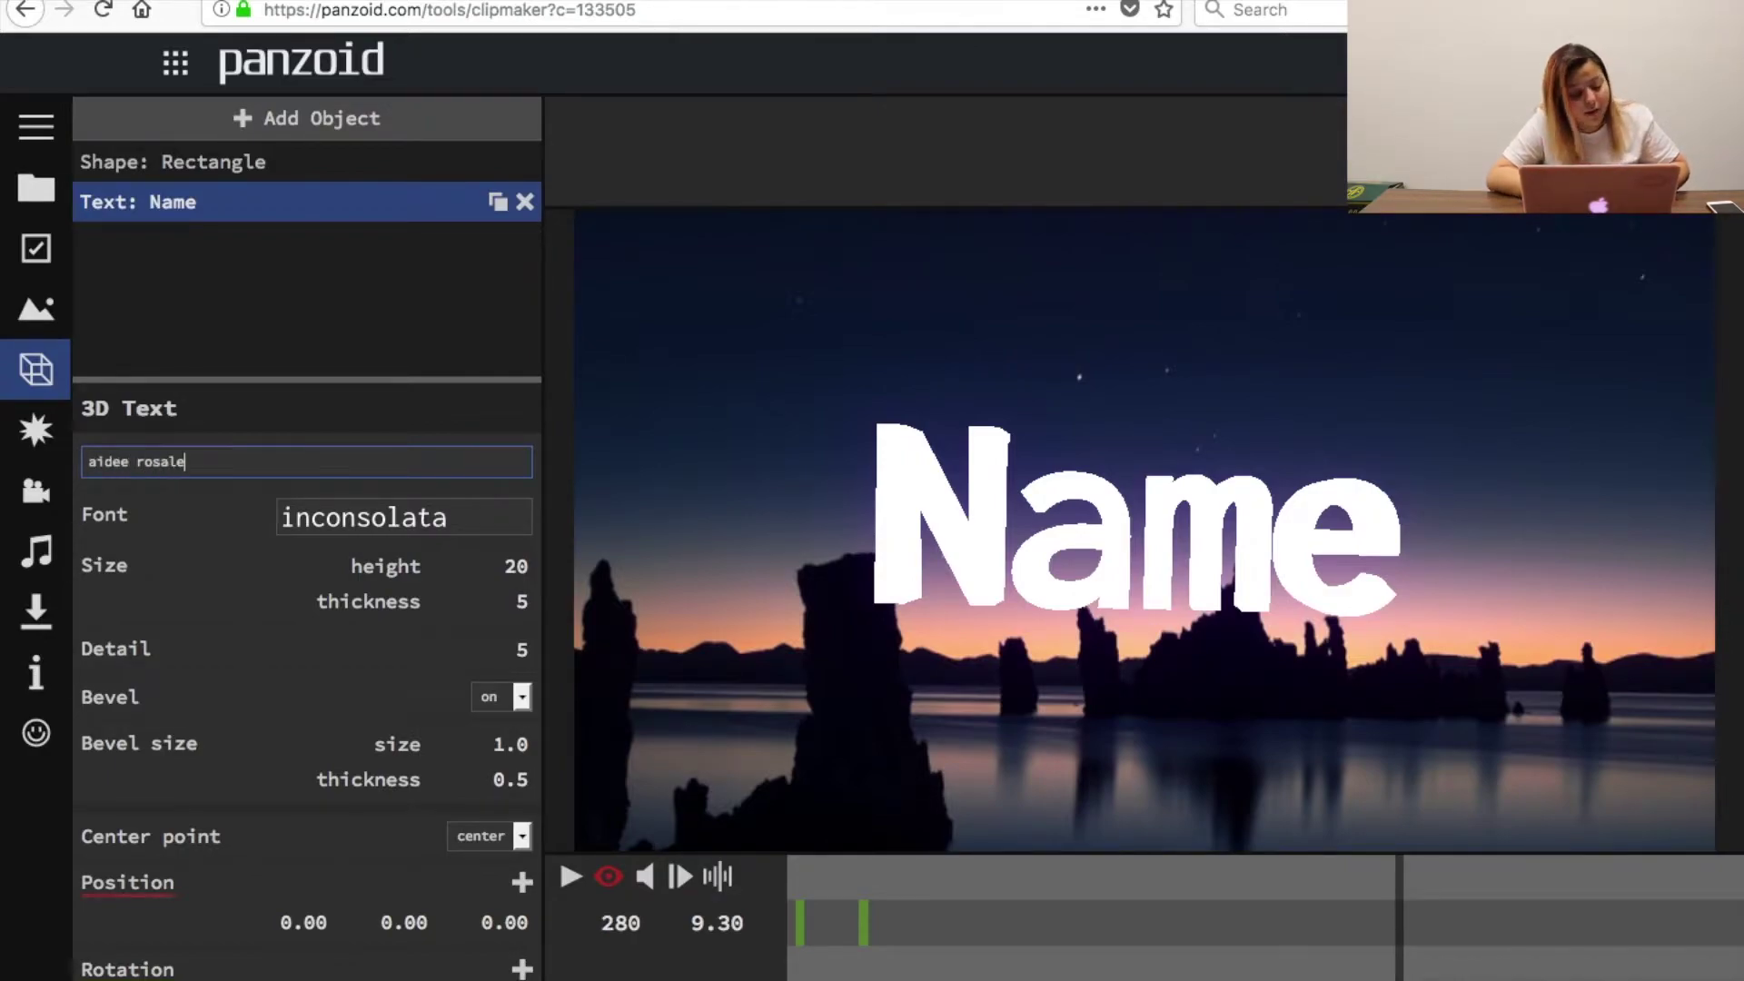
key(Return)
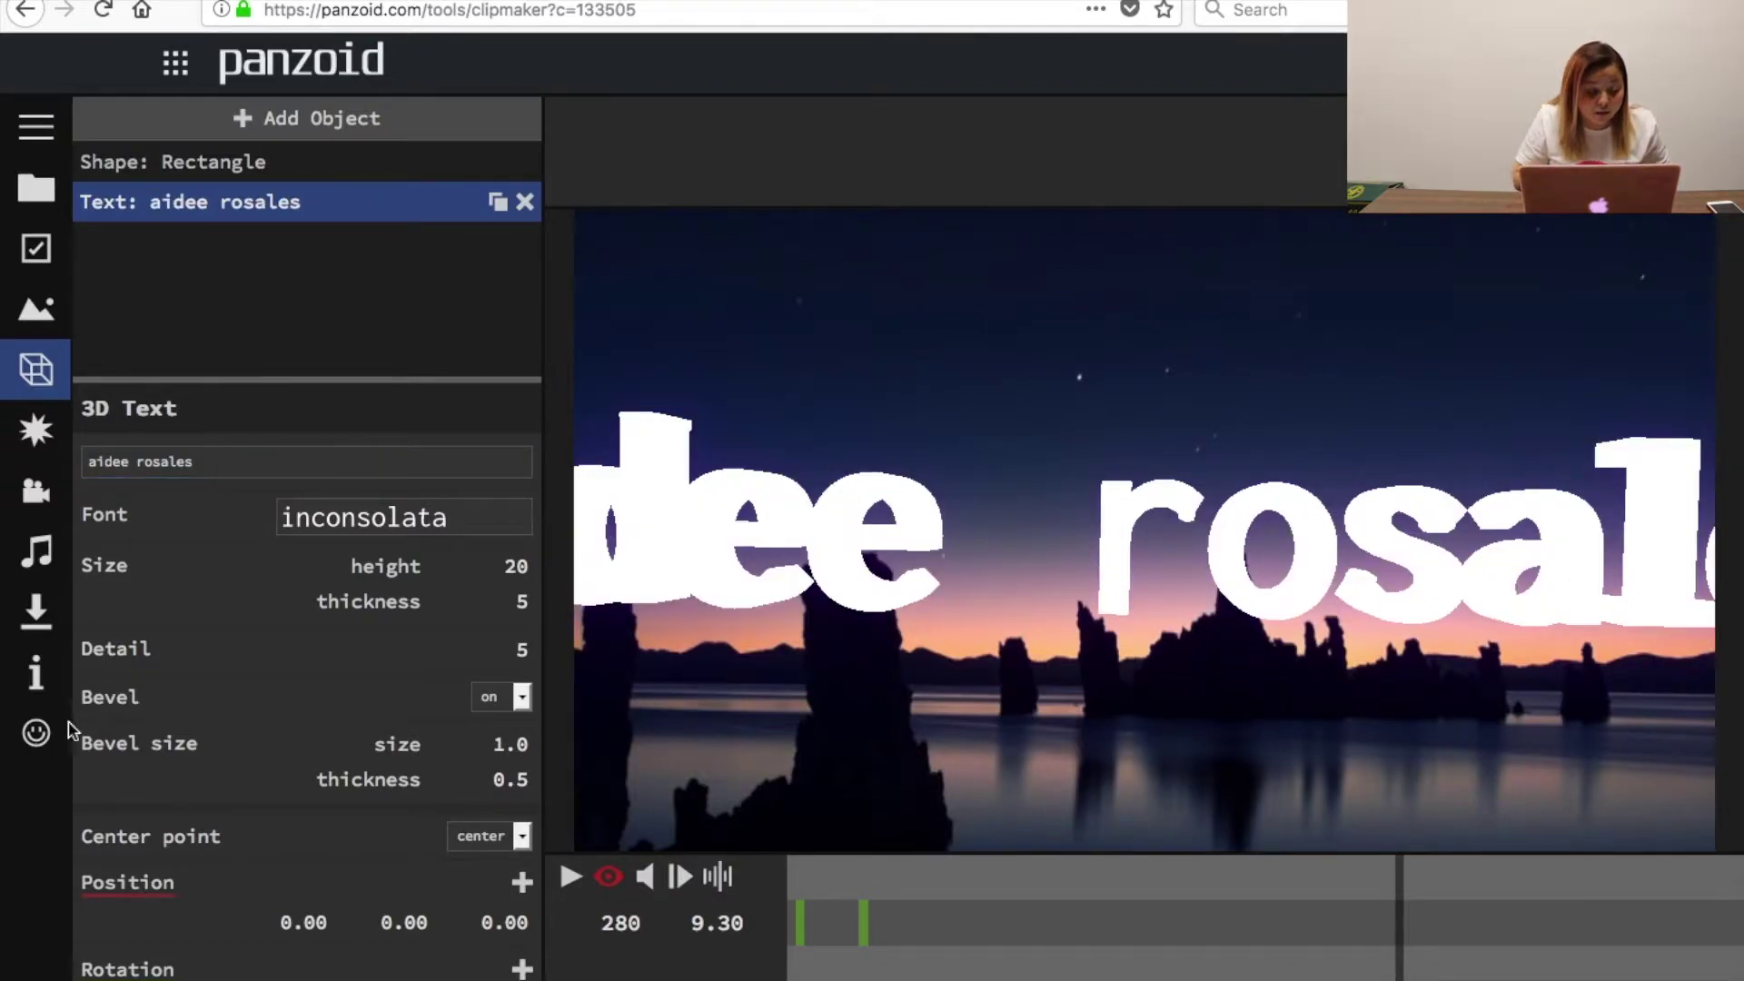
click(518, 581)
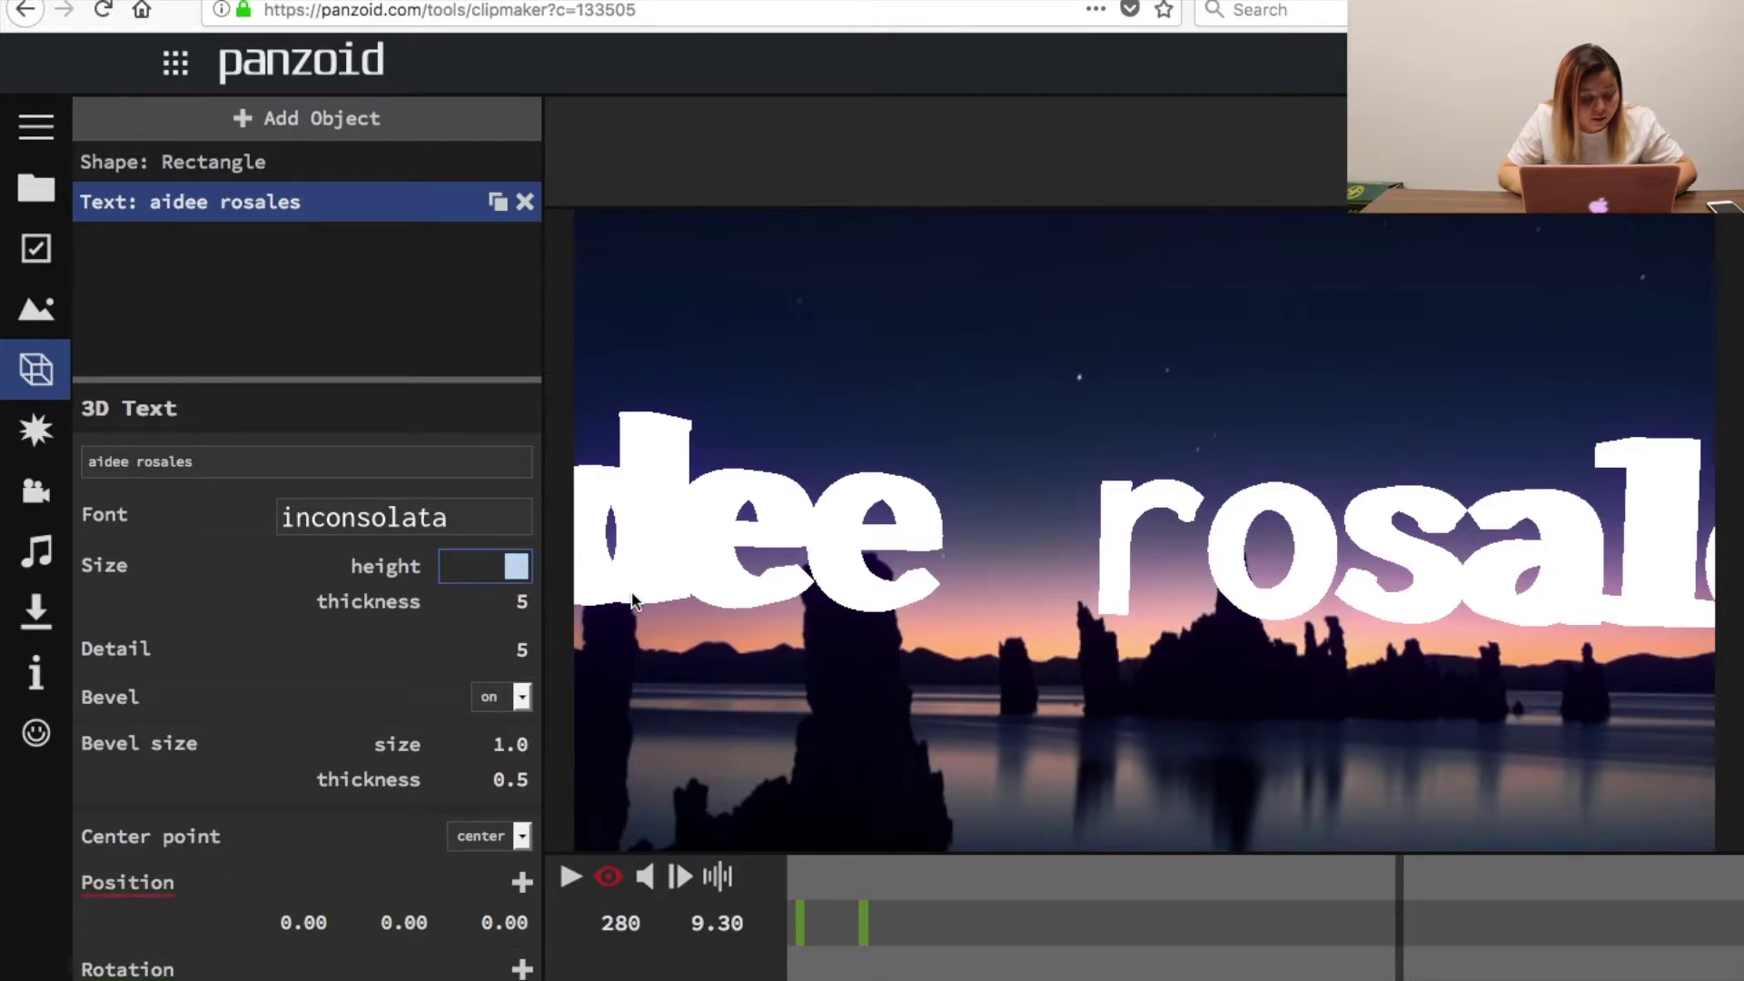
text(12)
key(Return)
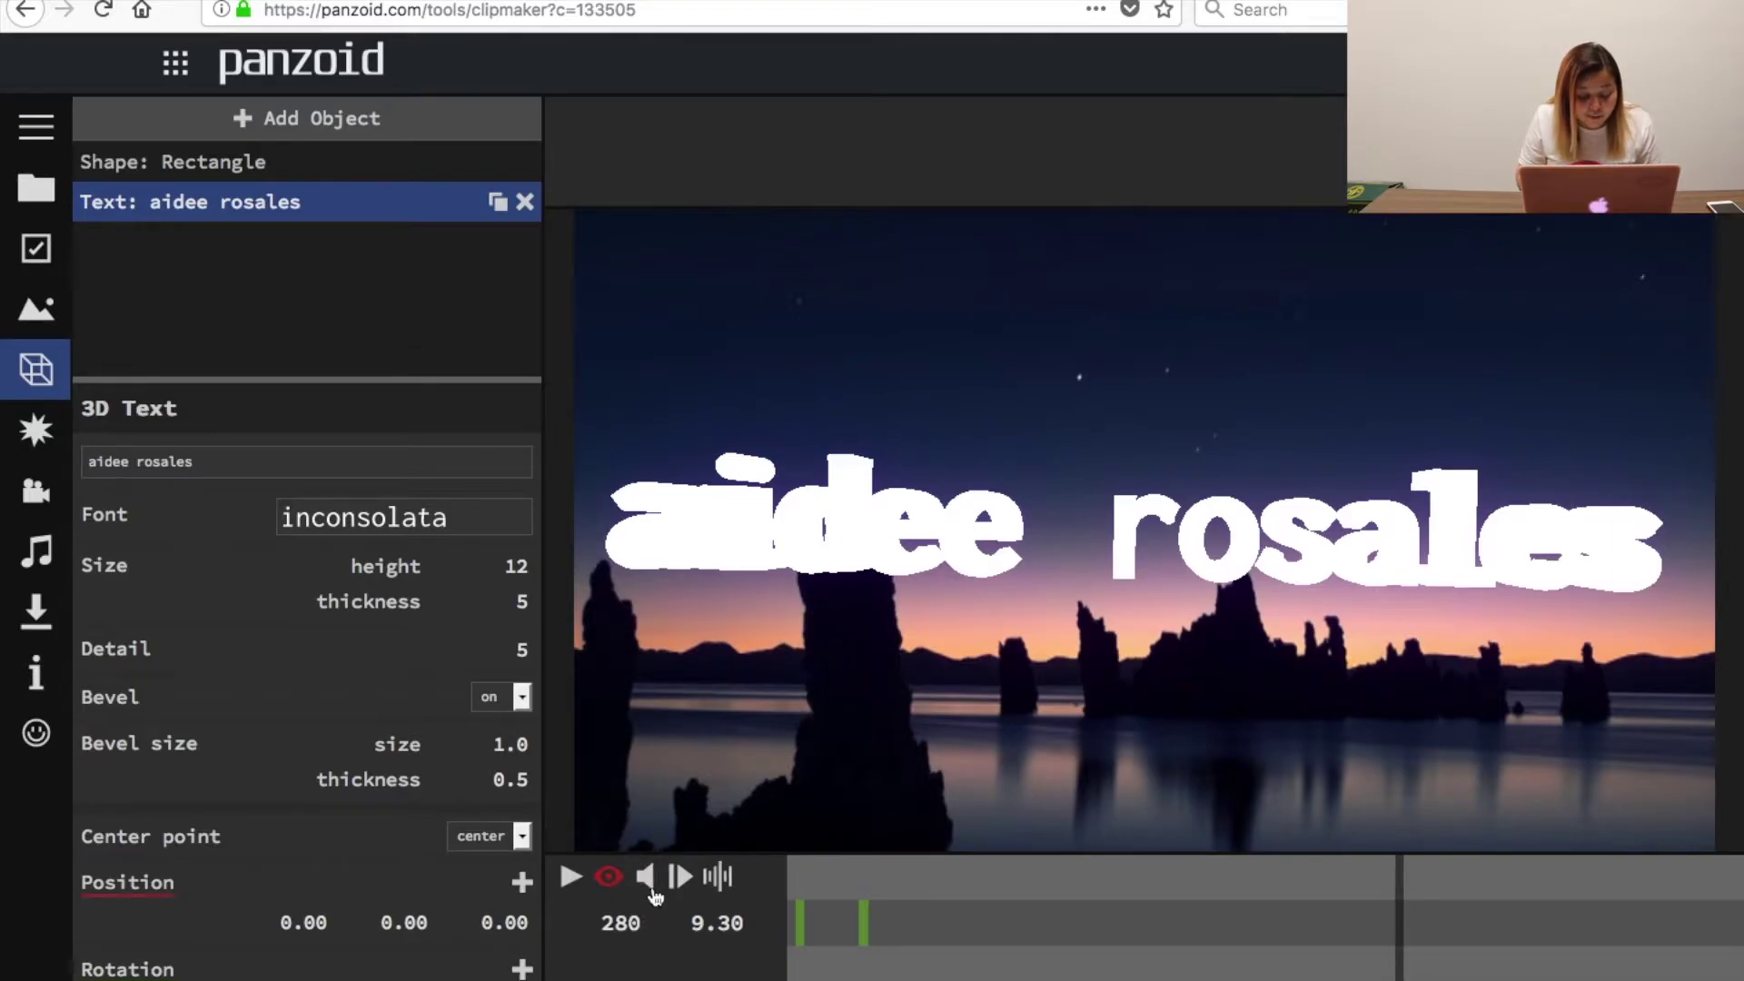
Mute the preview sound and play the clip through to check the resized title.
click(646, 877)
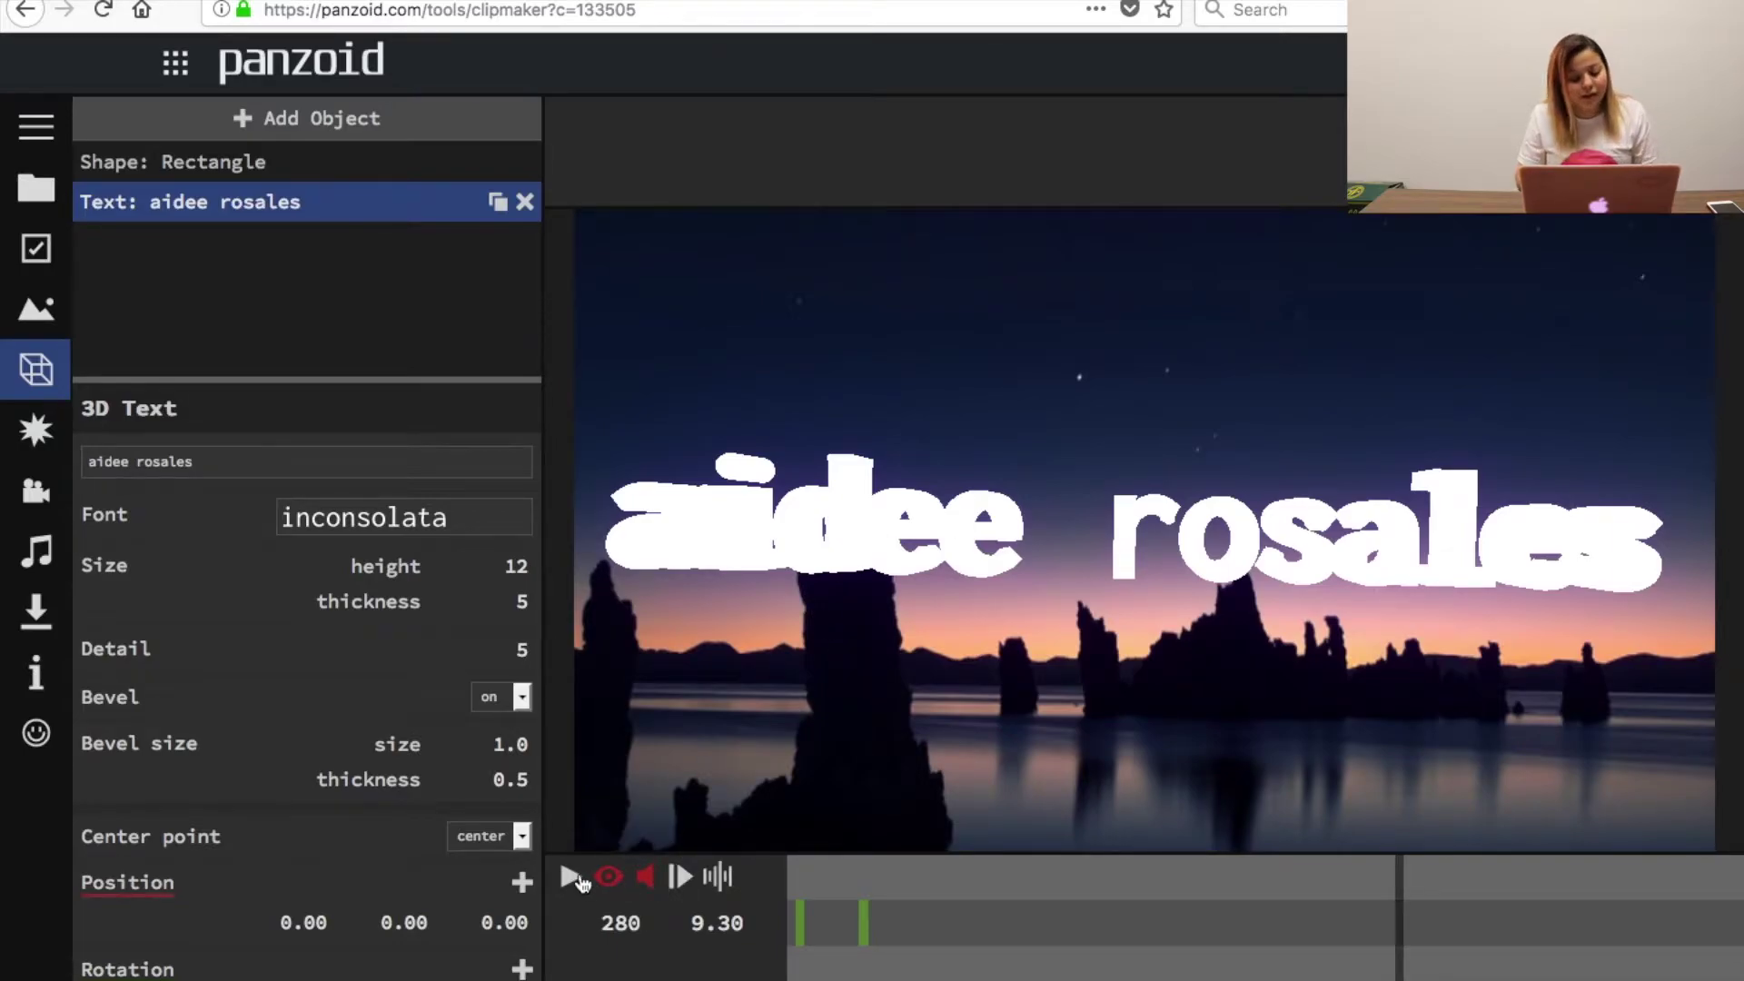
click(571, 878)
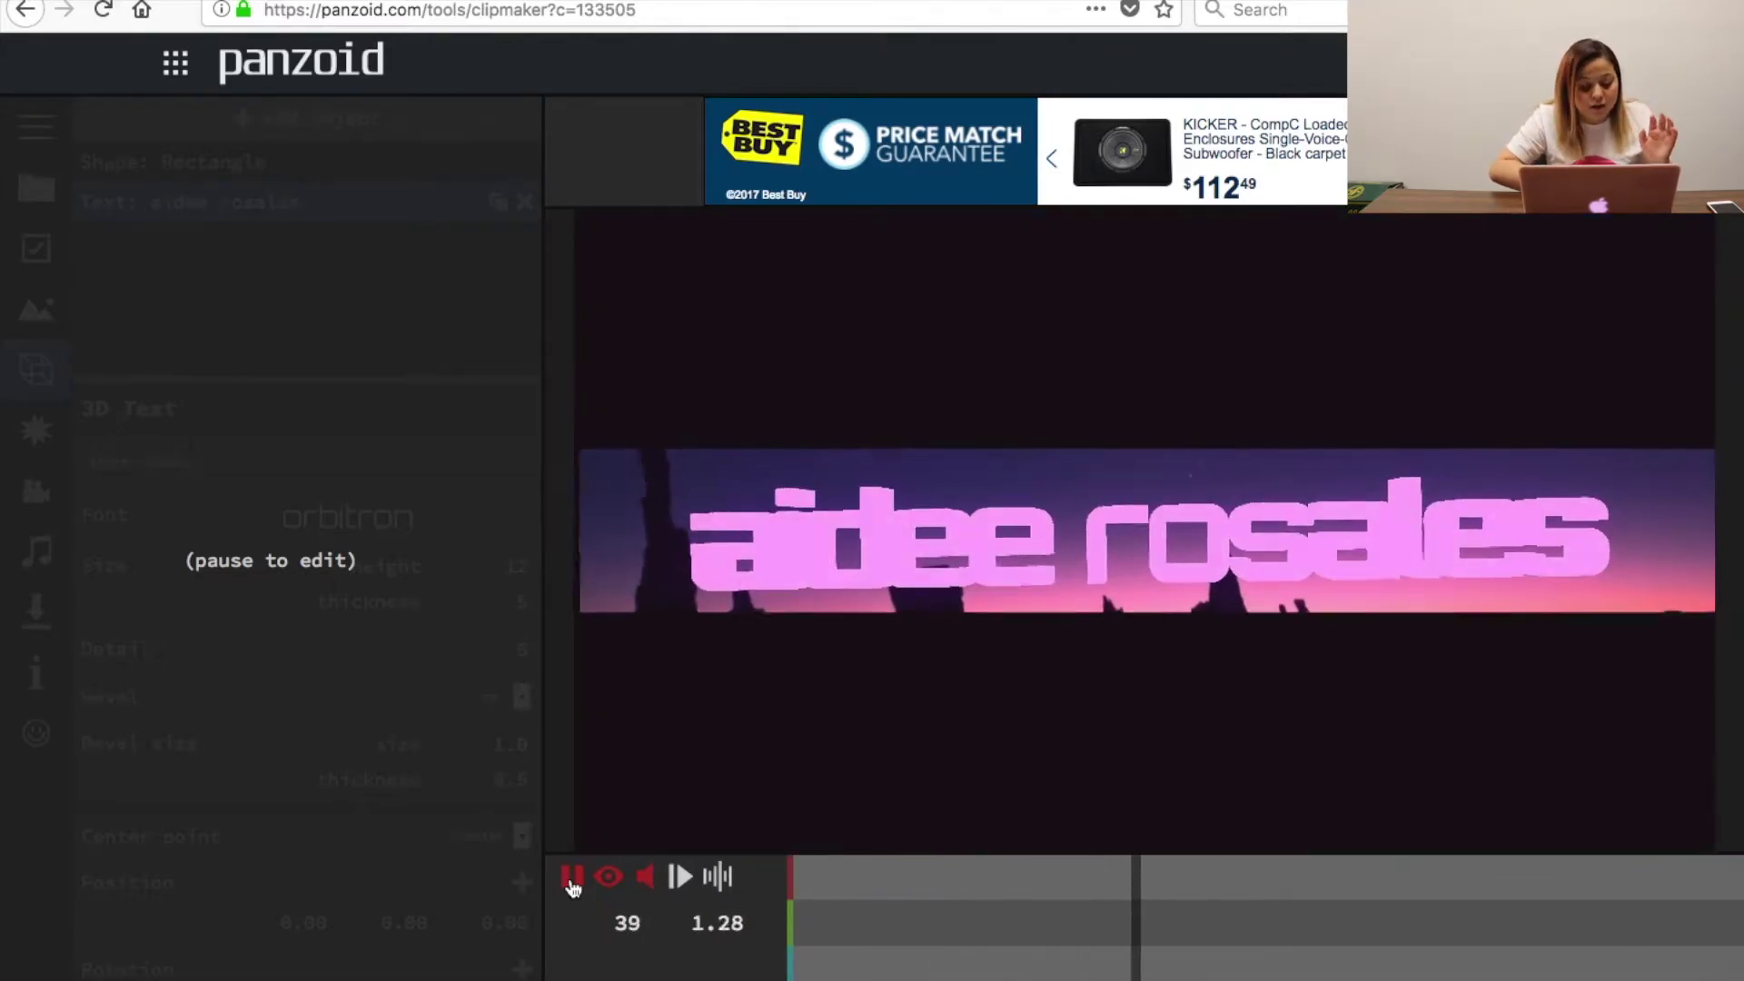
click(572, 878)
scroll(318, 944, down, 5)
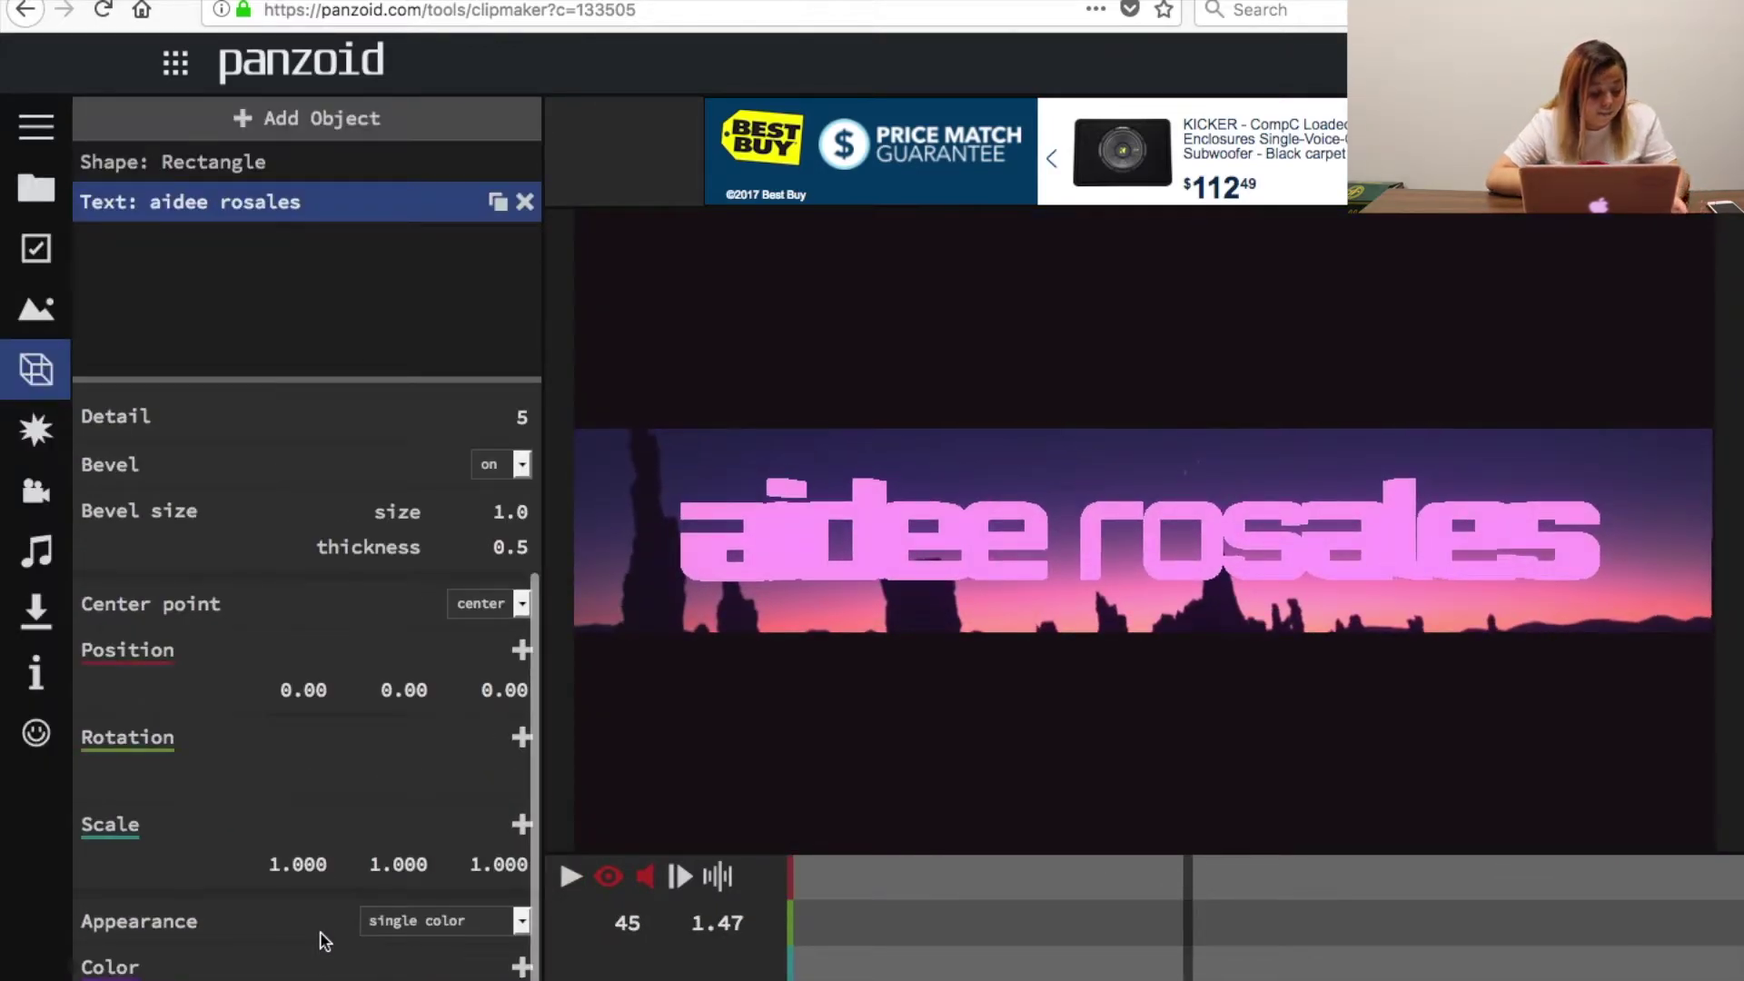
scroll(322, 940, up, 3)
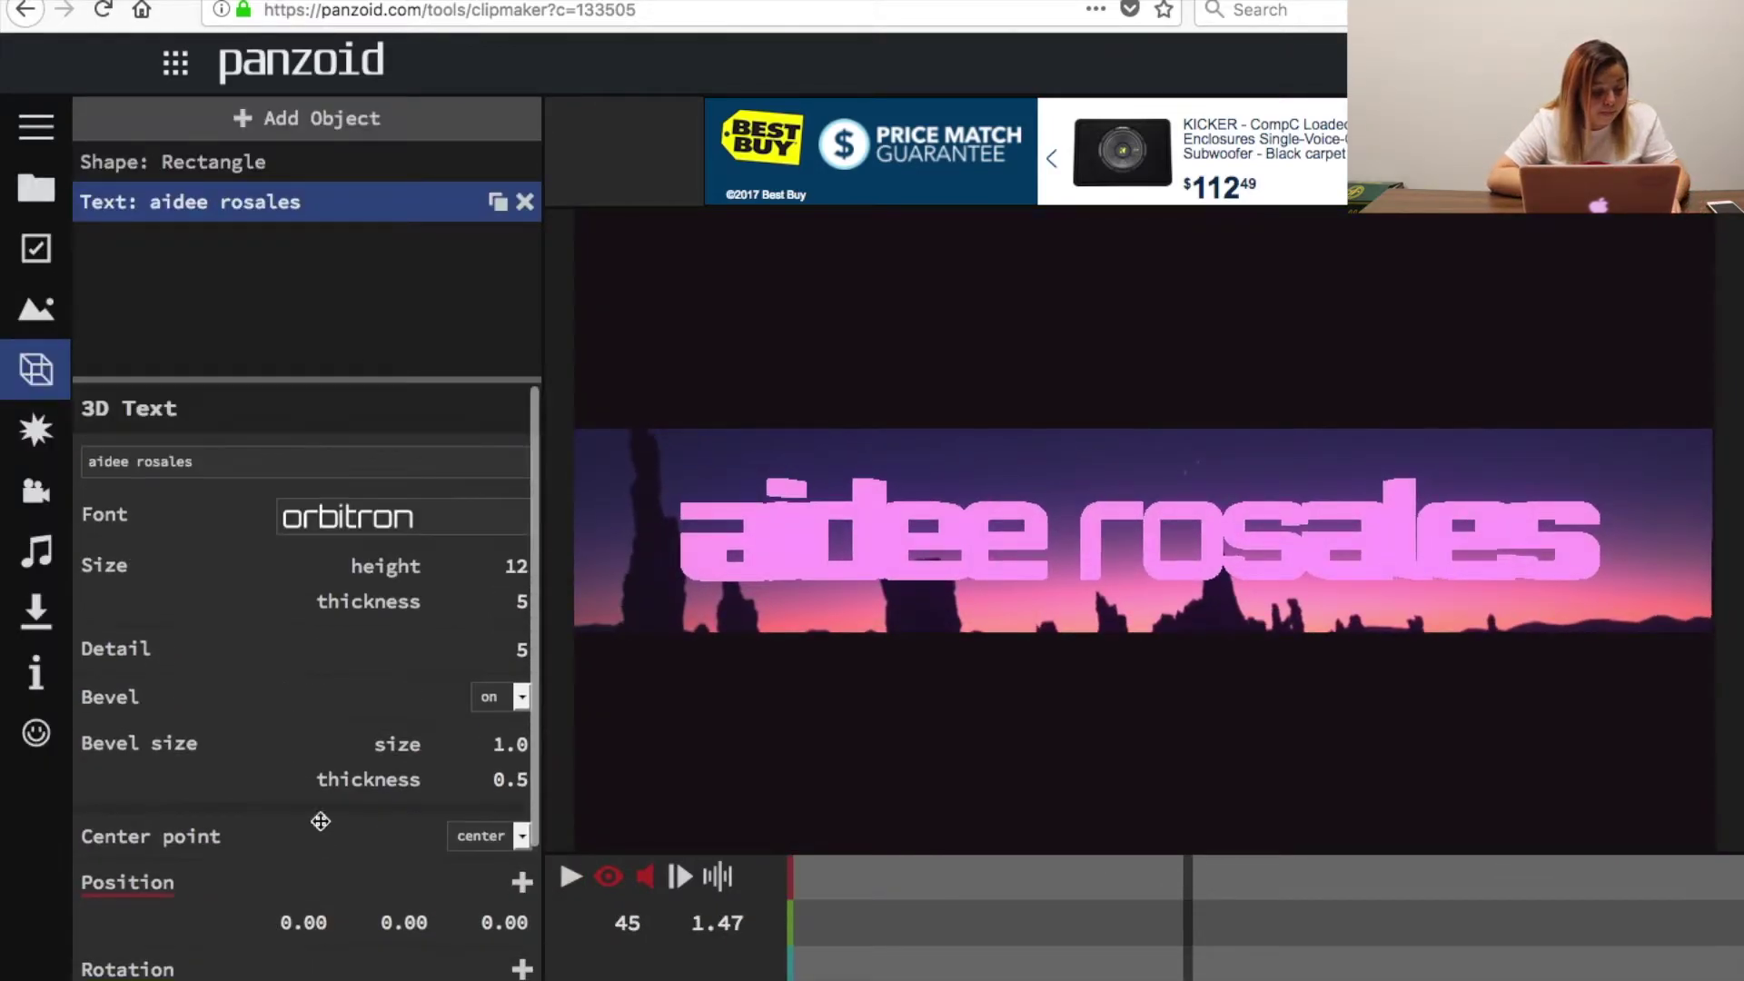
click(27, 564)
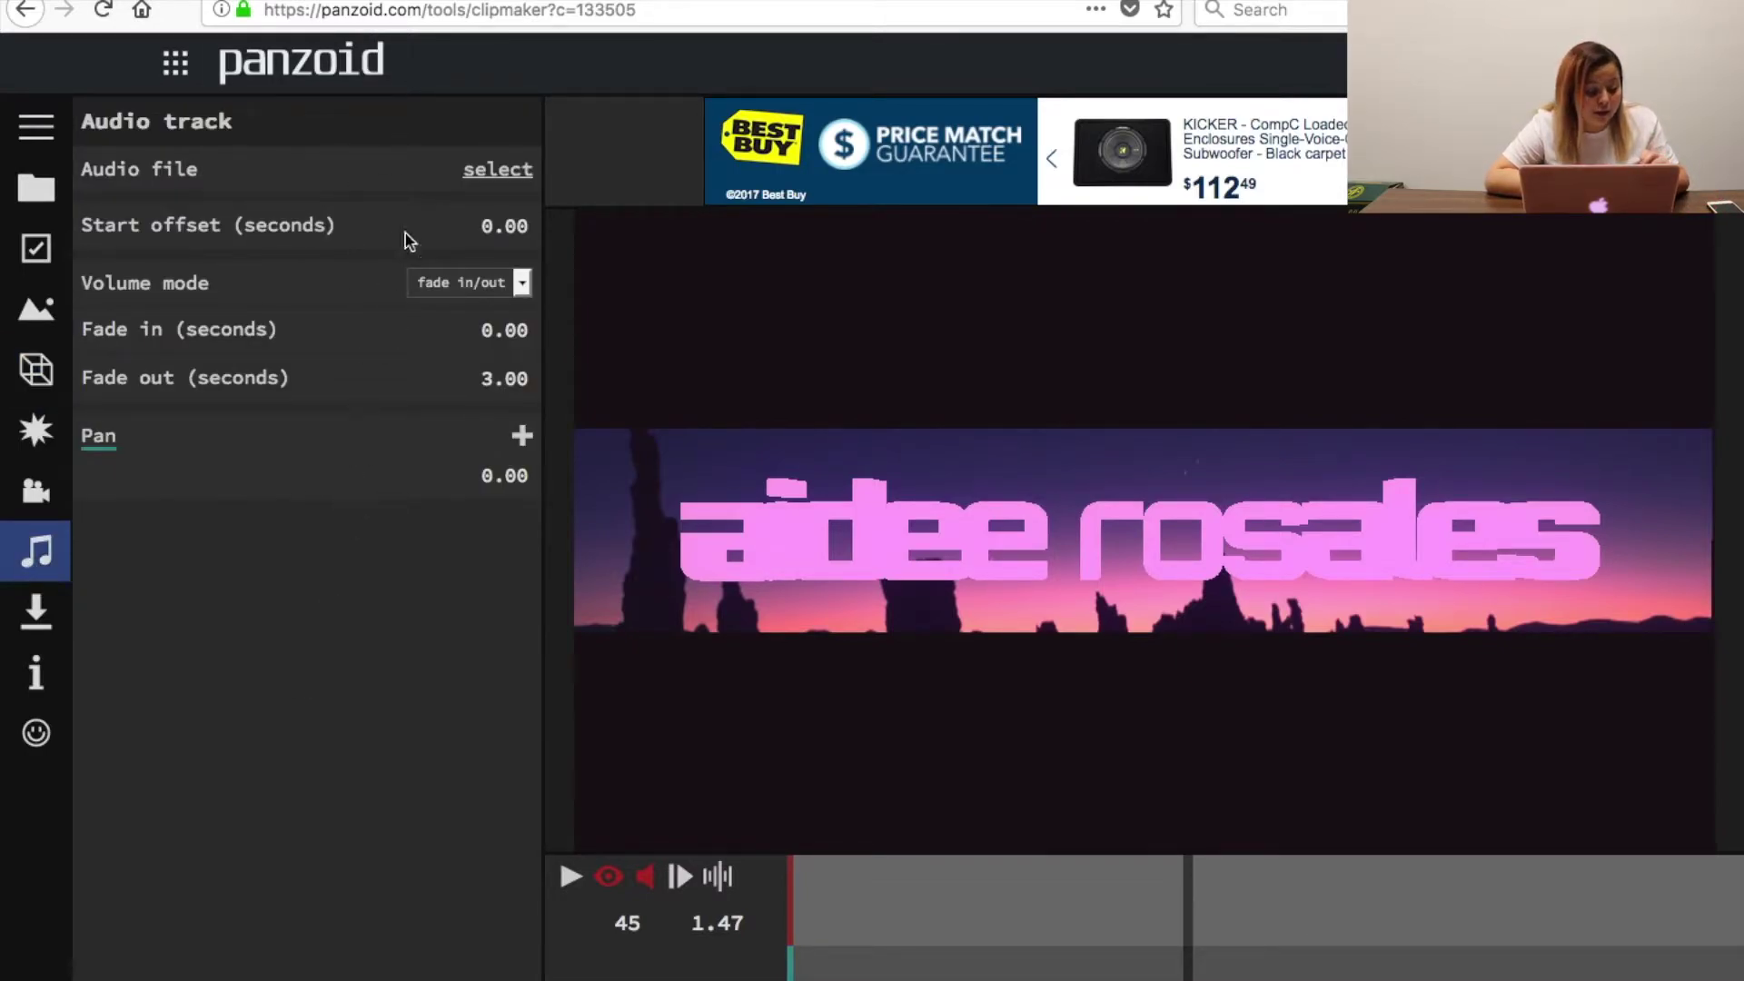
Start rendering the video in good quality .mkv mode from the download settings.
click(36, 611)
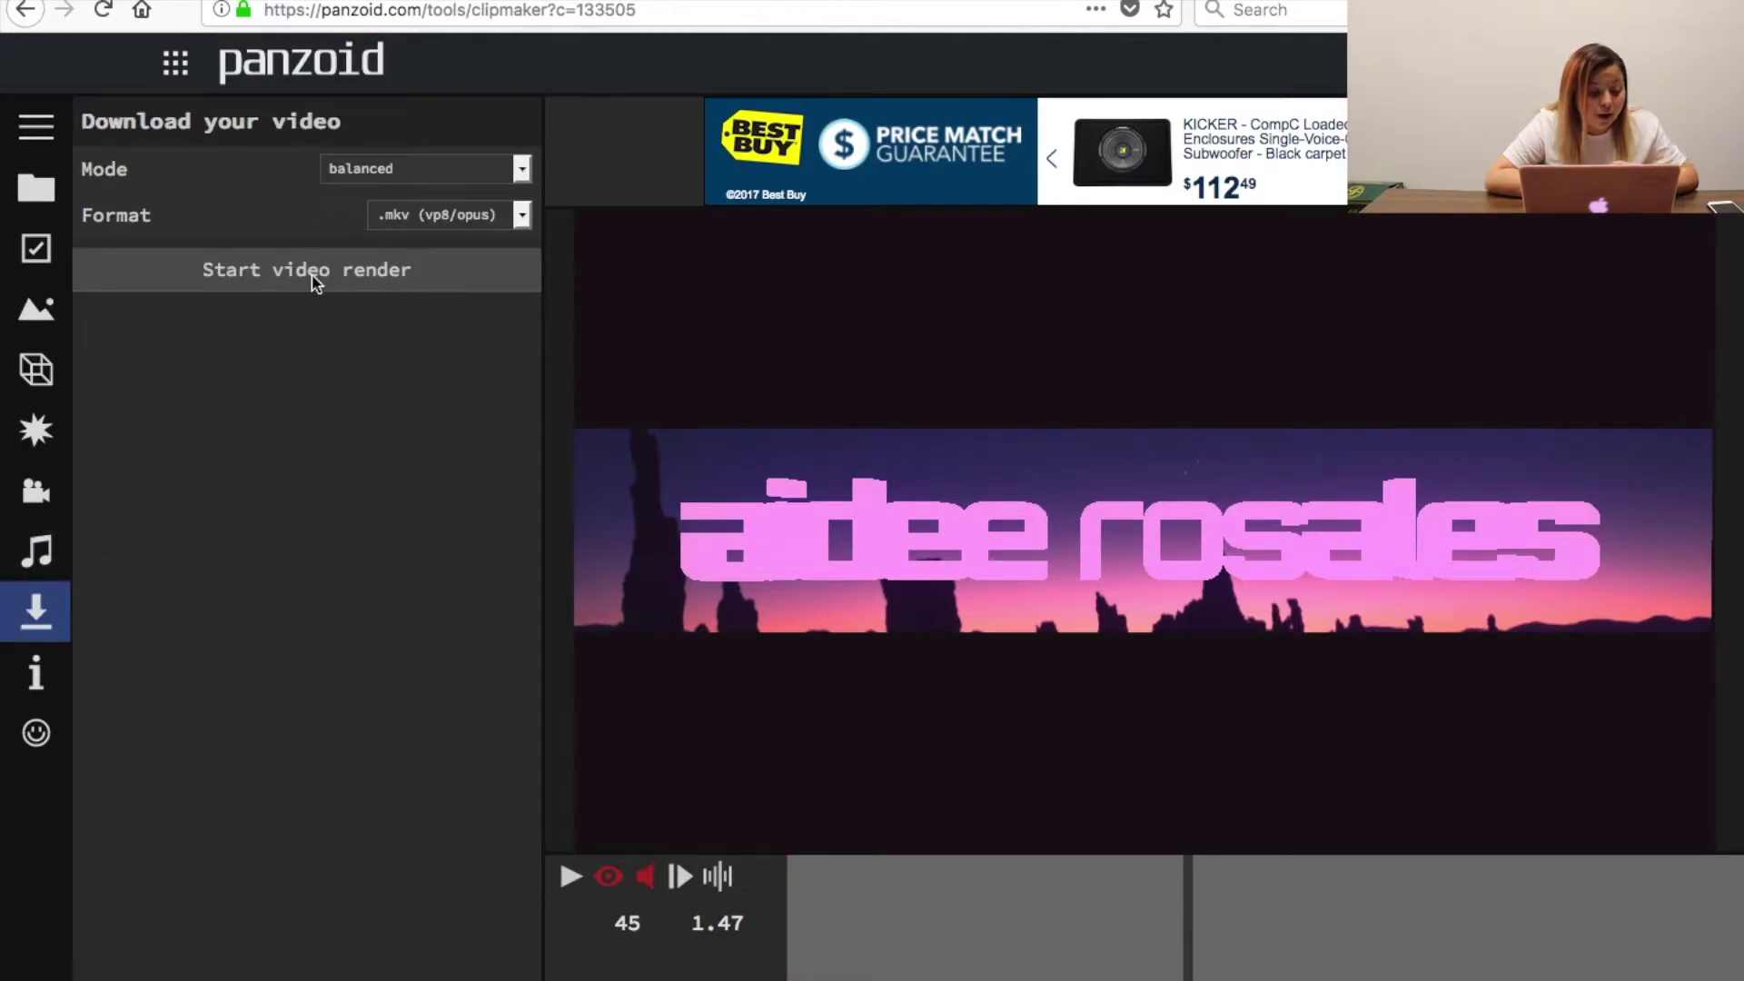
click(363, 169)
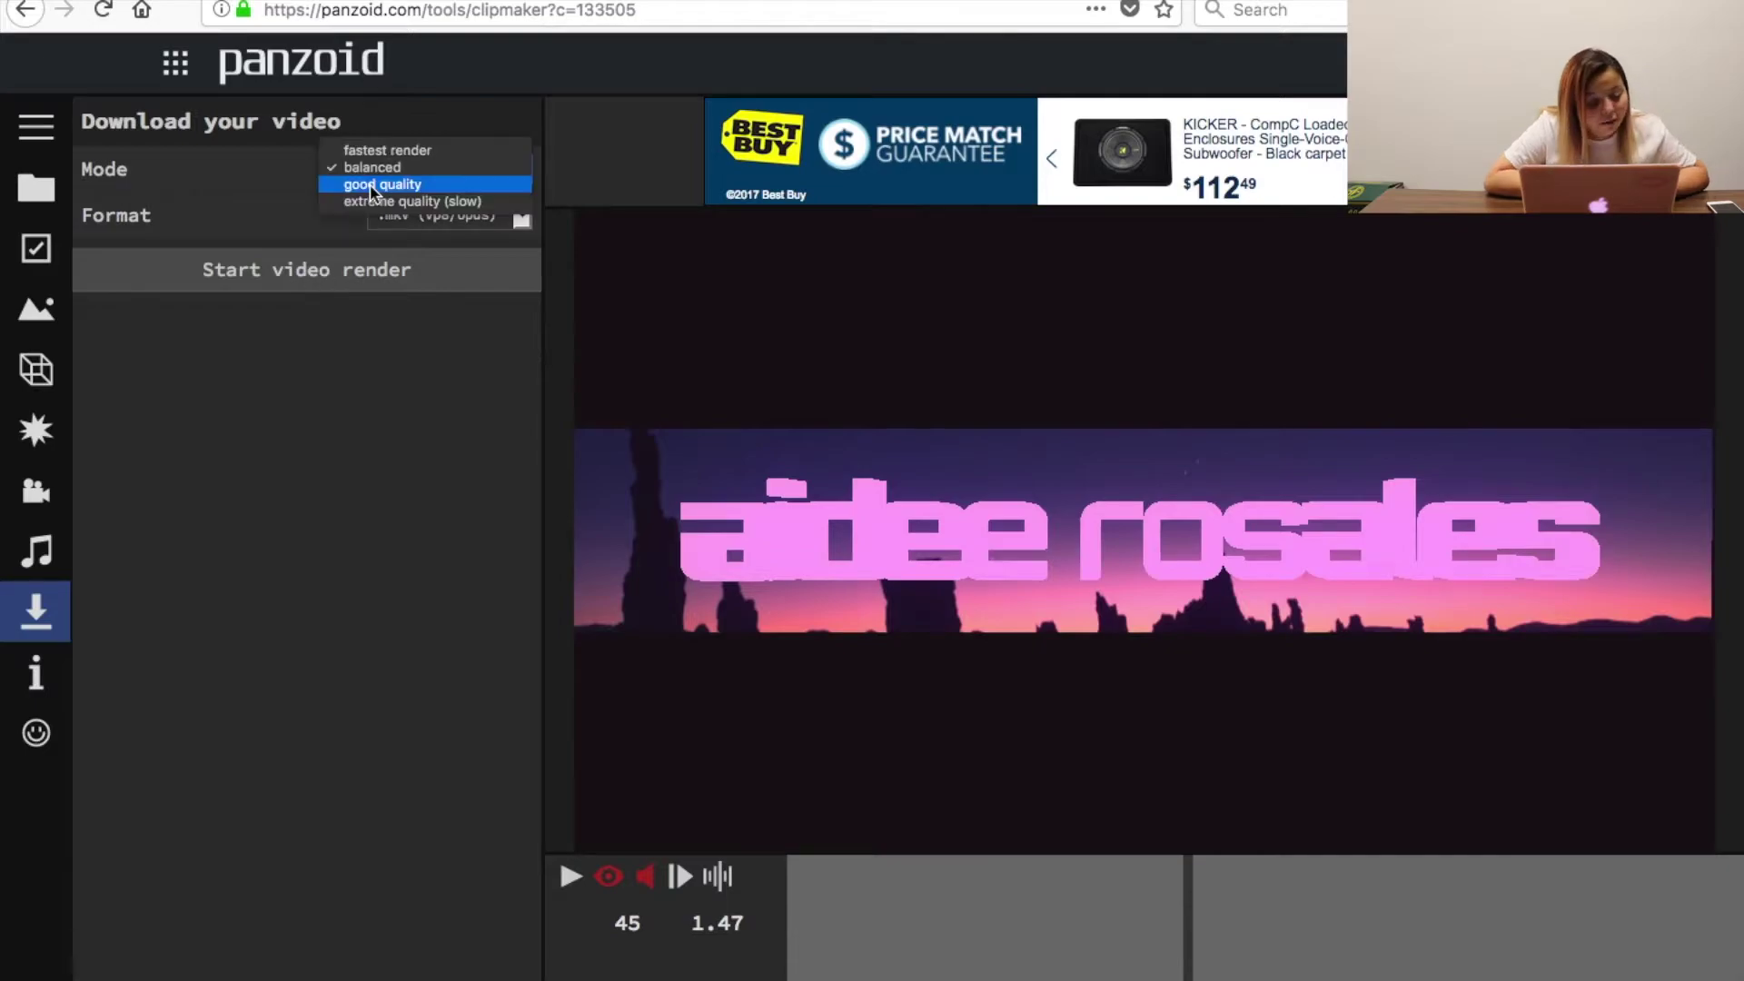
click(371, 184)
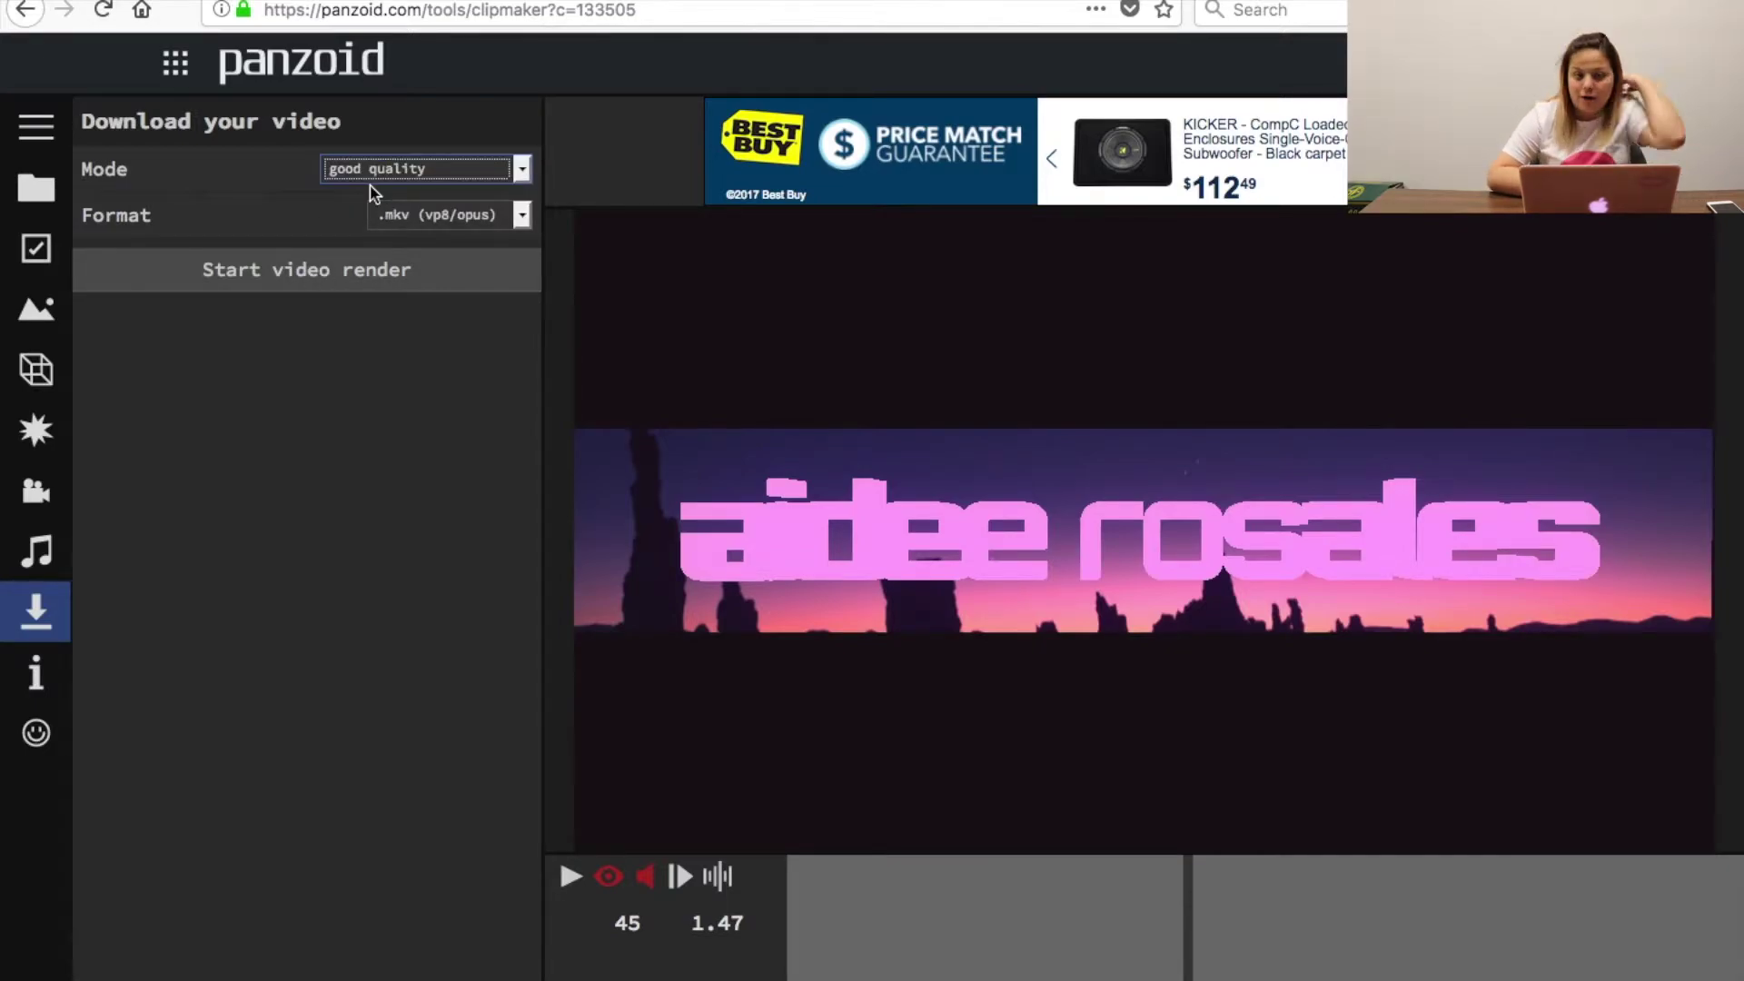
click(371, 270)
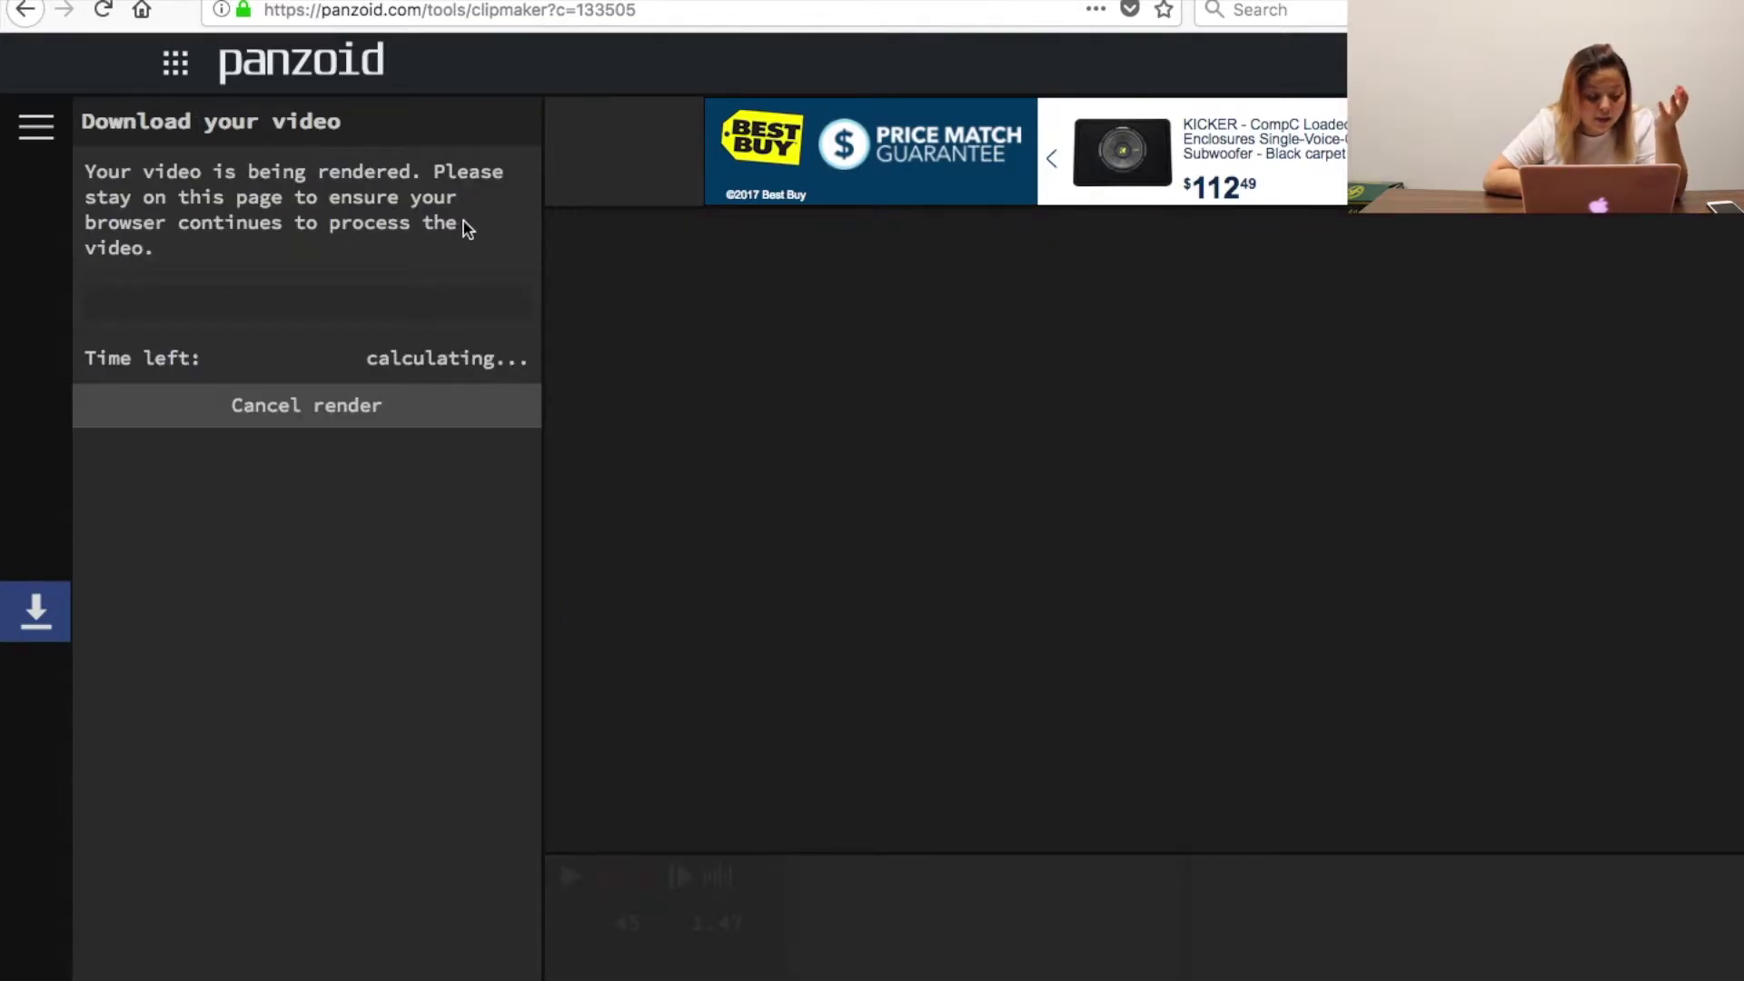
Cancel the render and start editing a photo in PicMonkey's online editor.
click(423, 406)
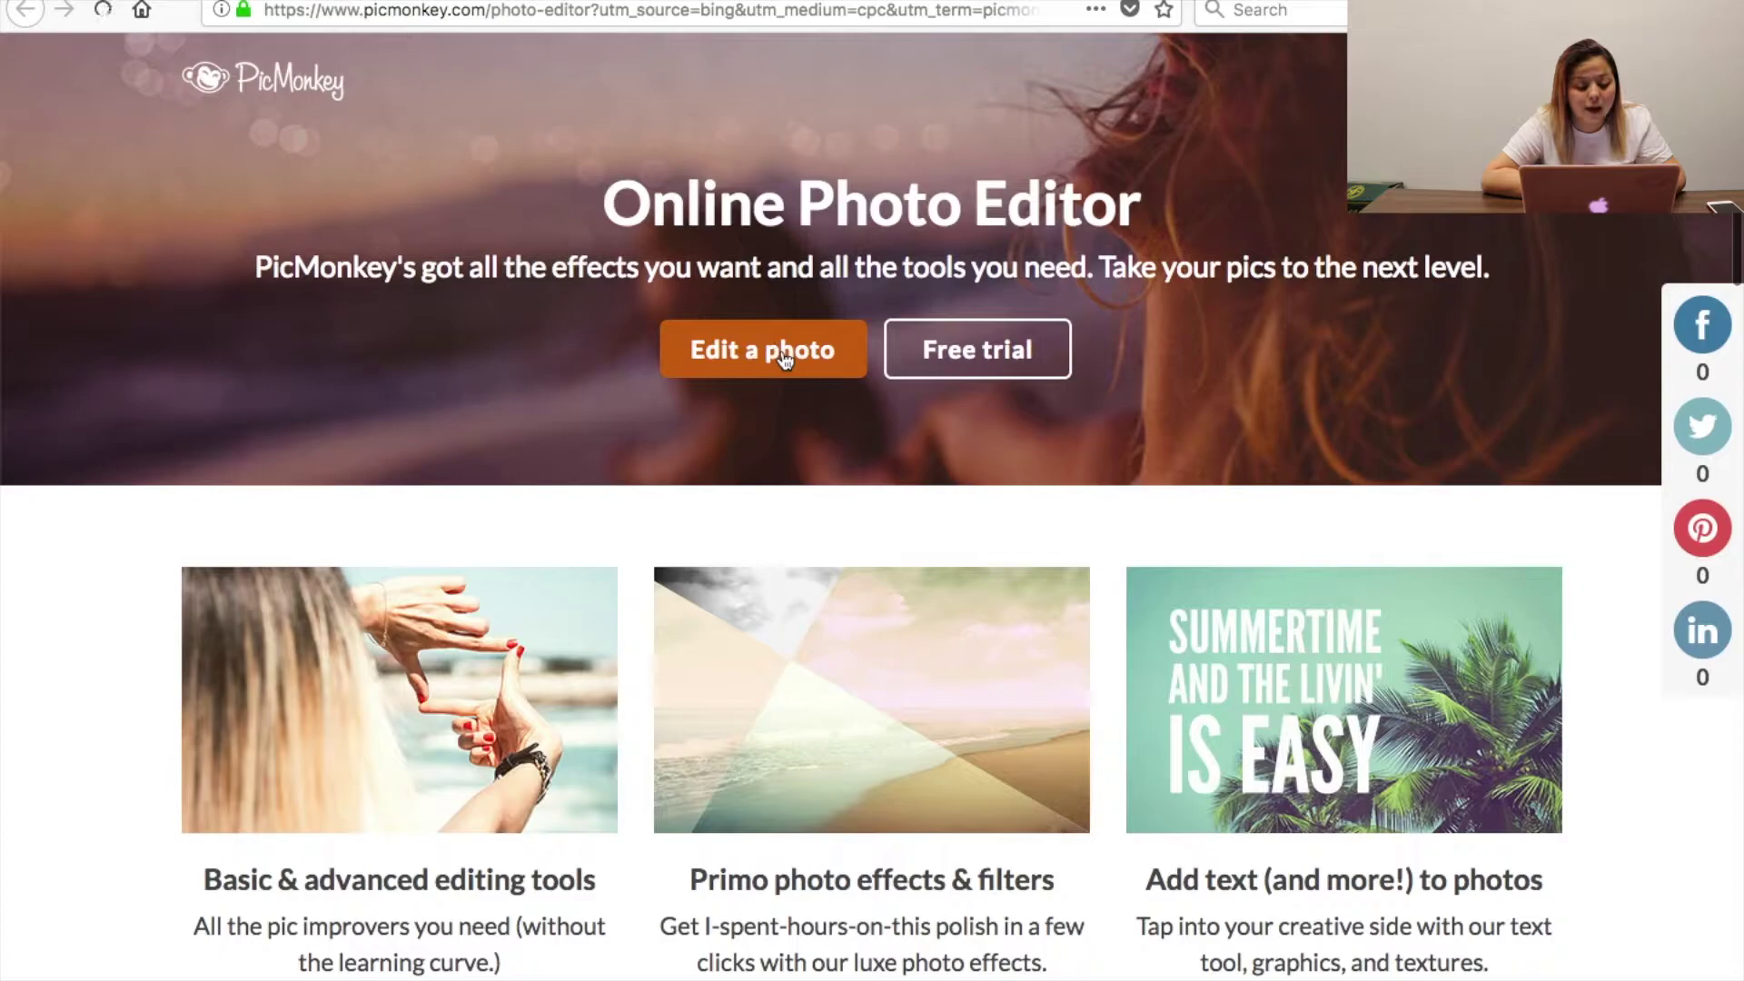
click(783, 357)
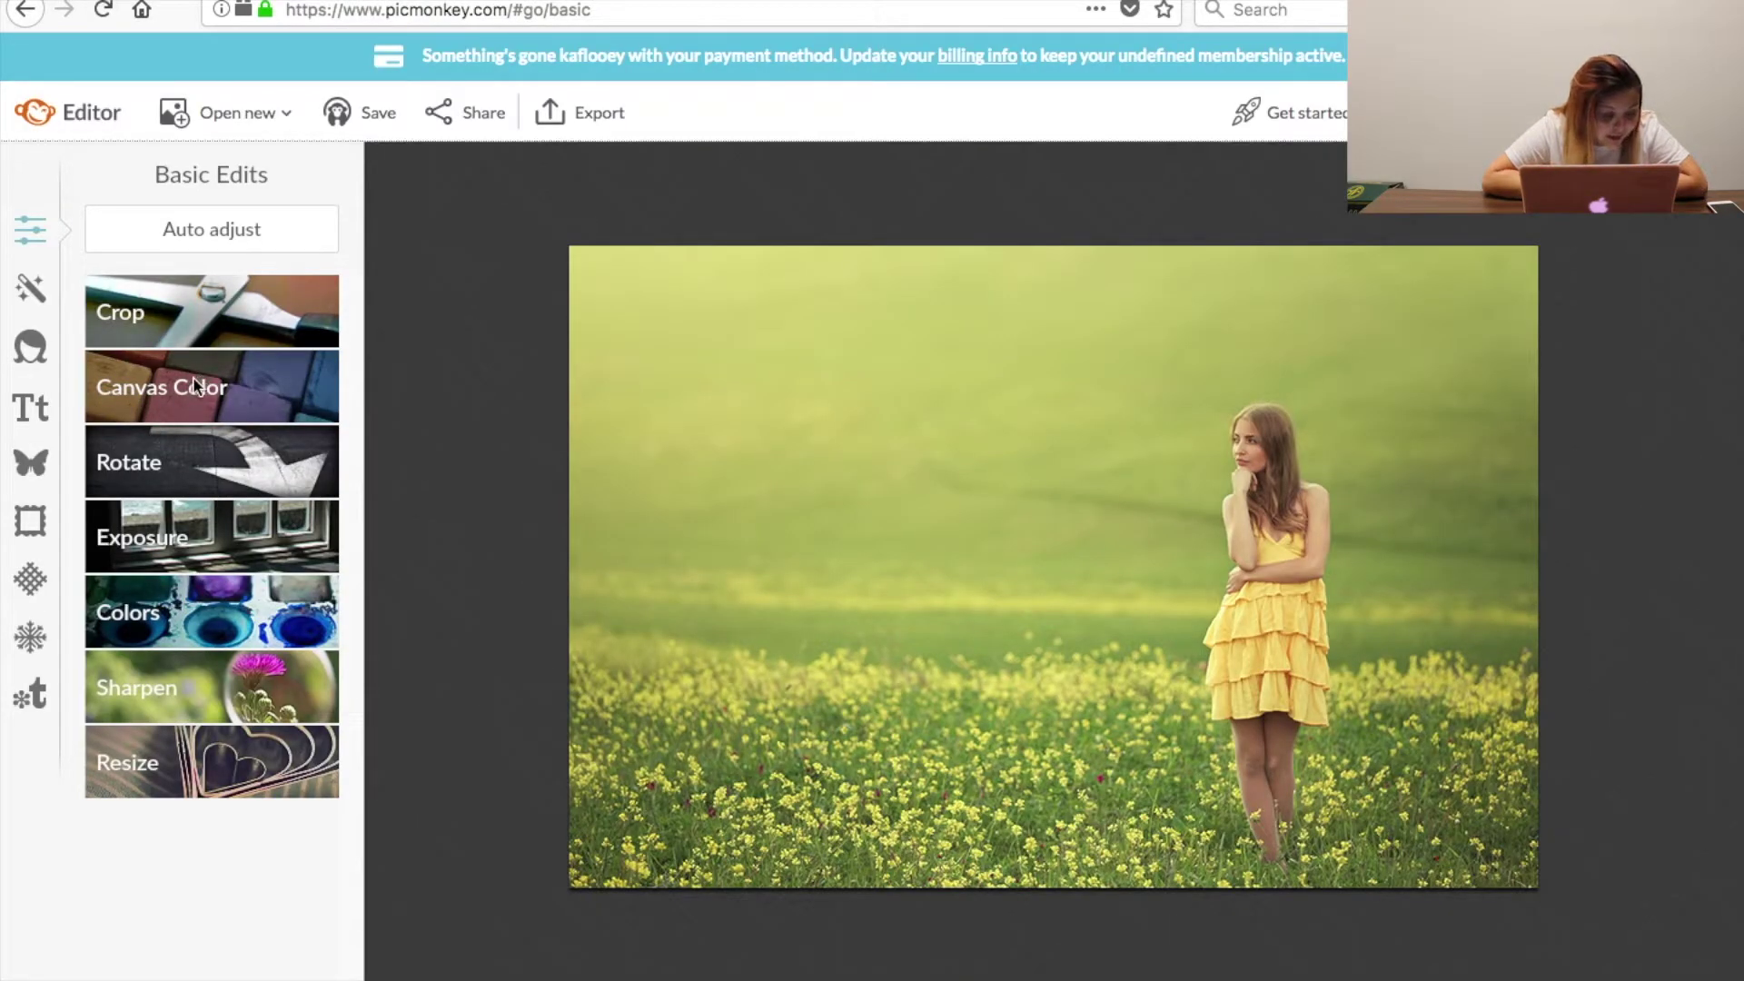
After trying purple, green and blue, apply a solid black 000000 canvas colour.
click(193, 376)
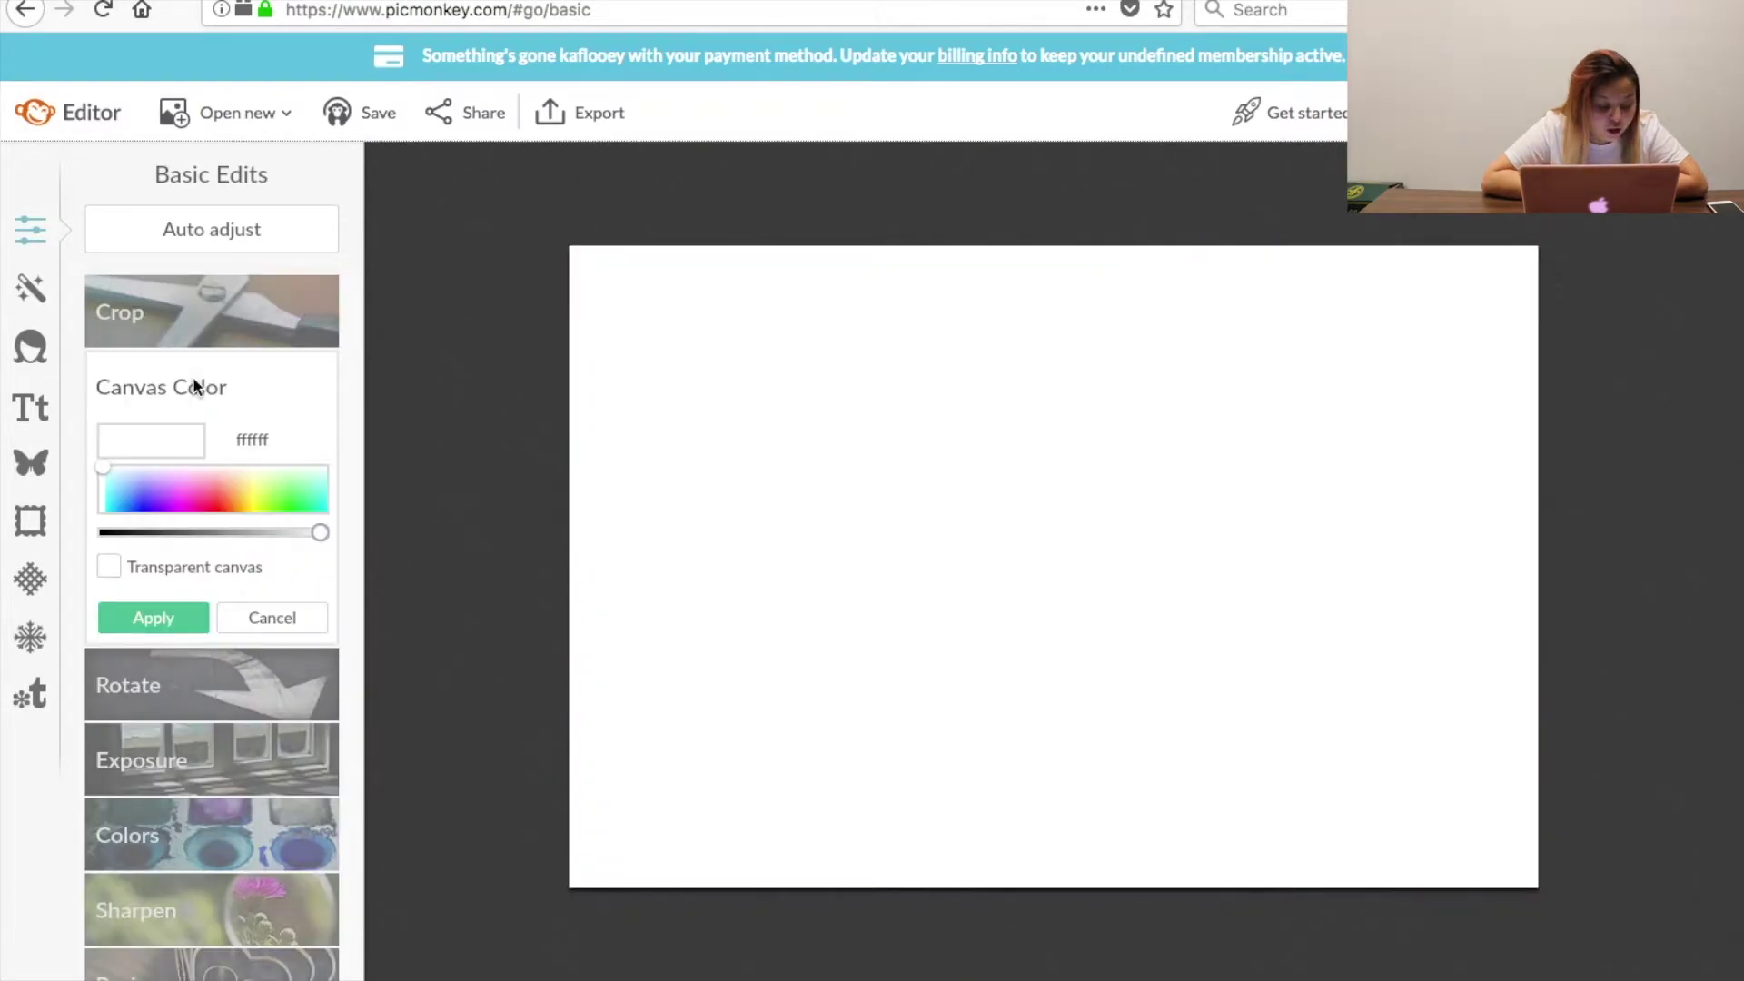
click(167, 499)
click(102, 505)
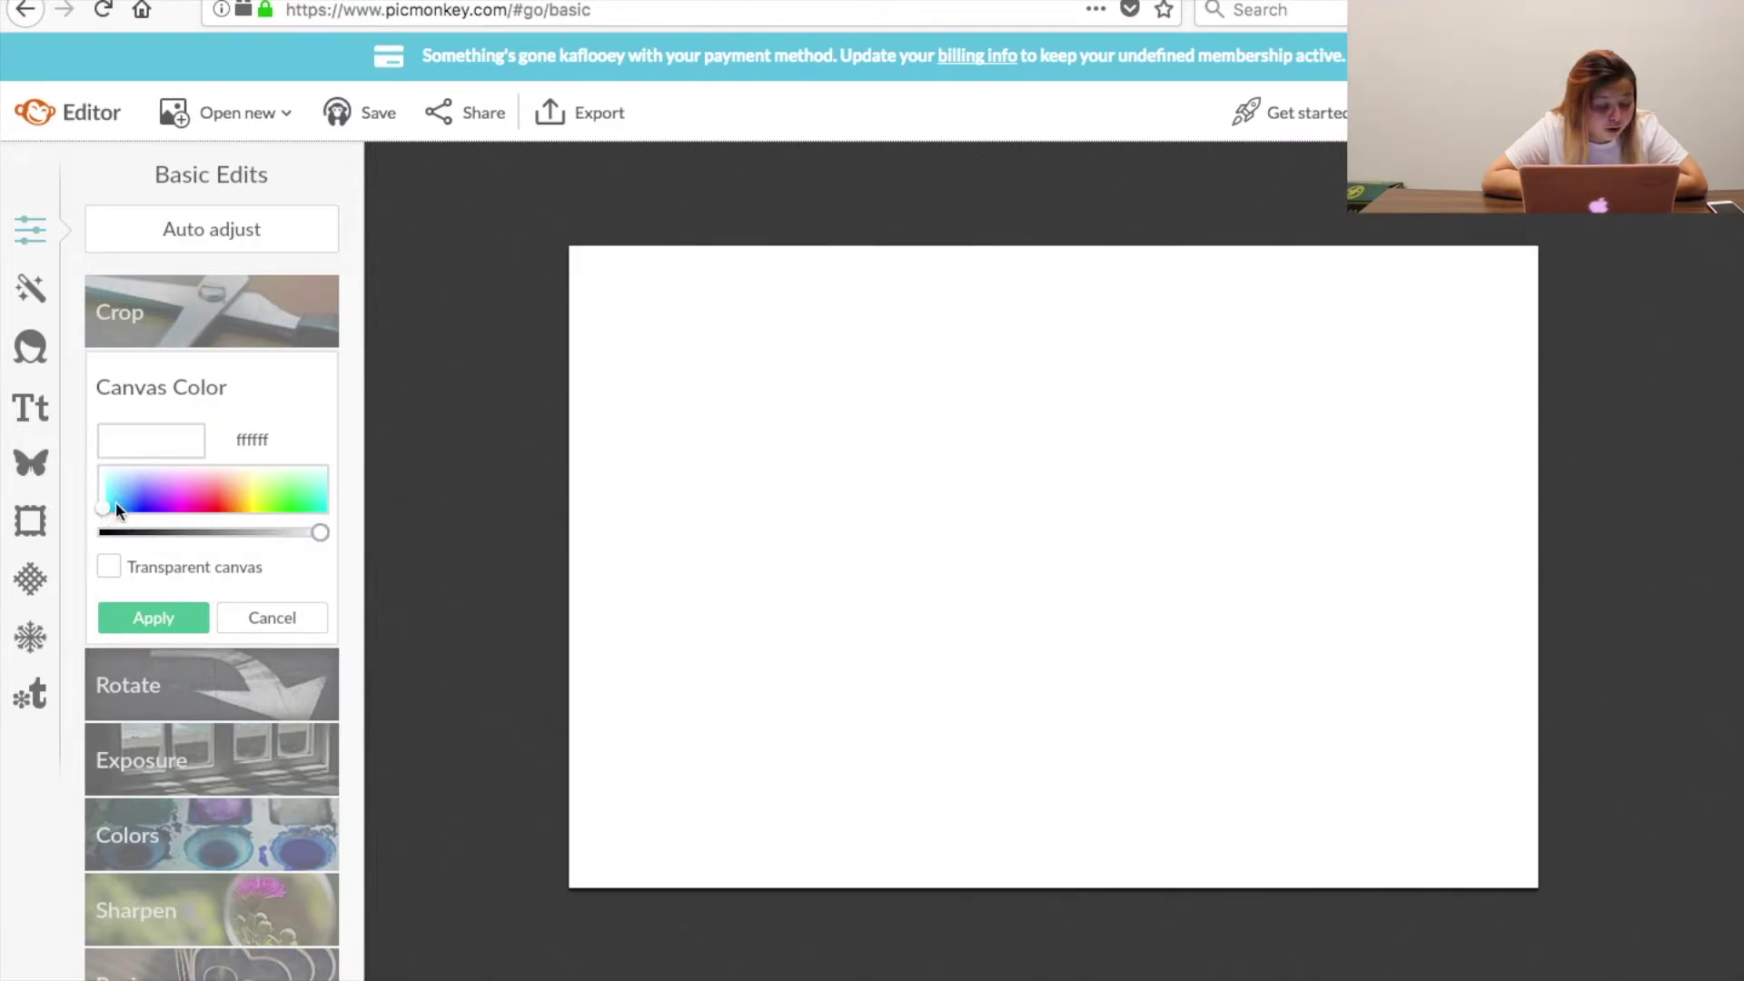
click(304, 483)
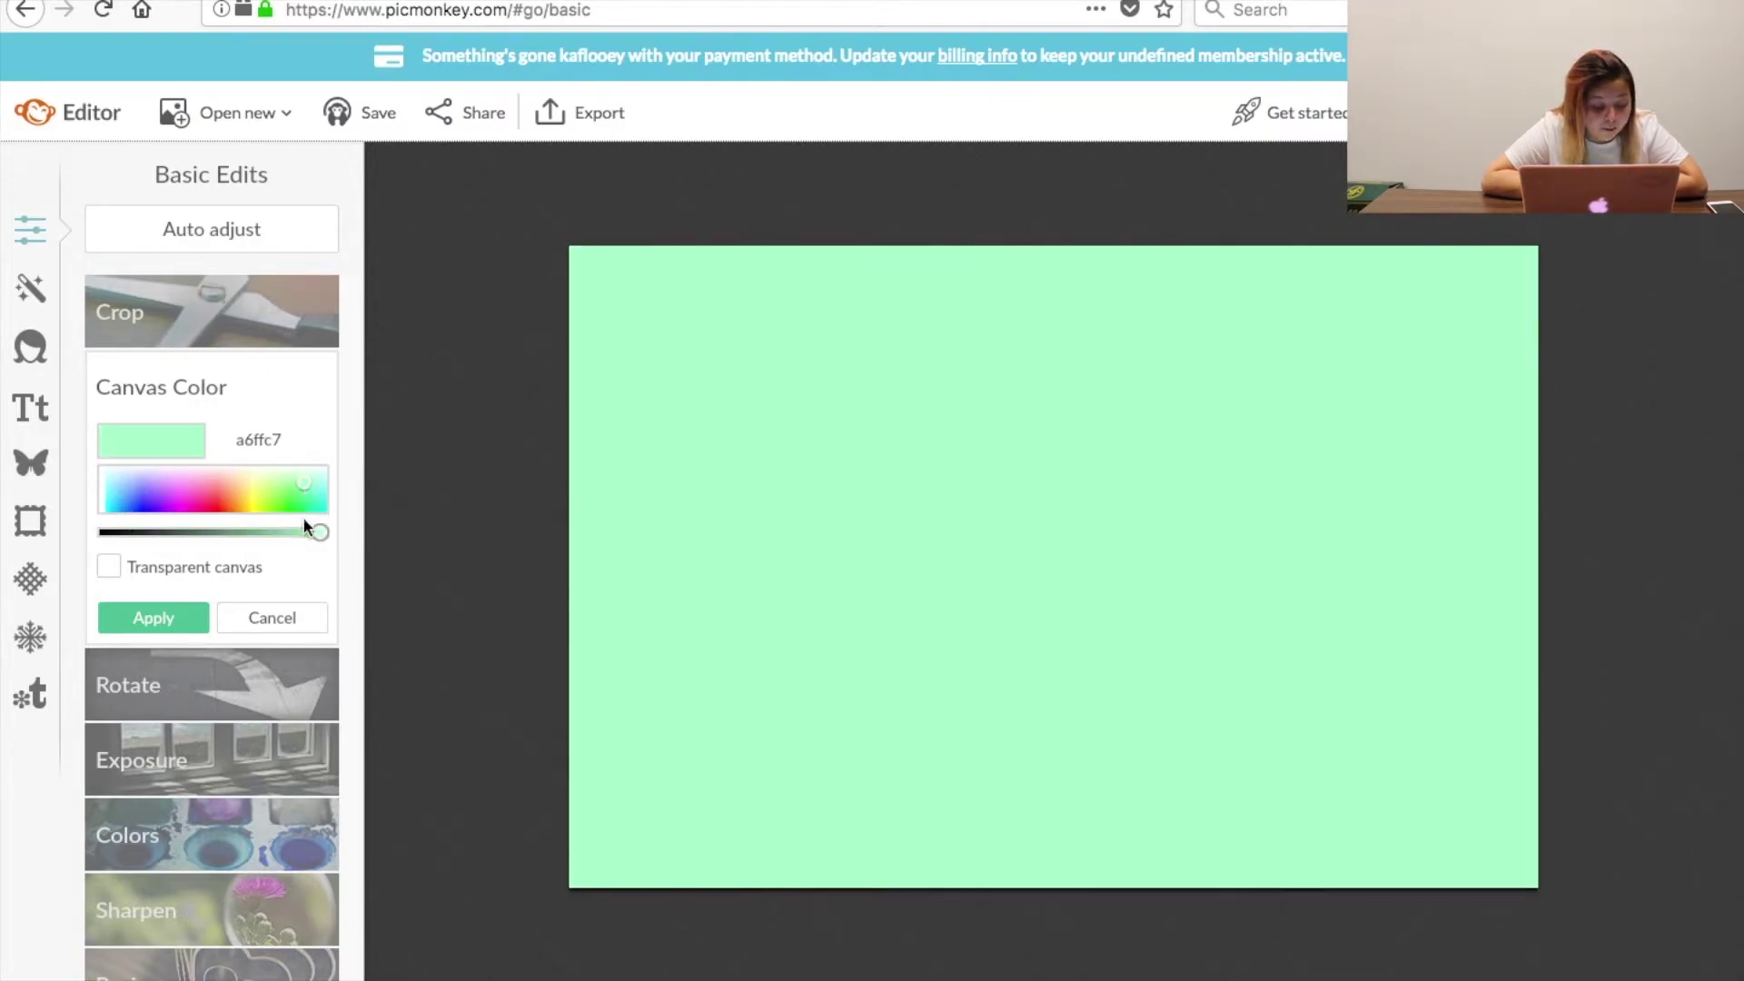
click(302, 495)
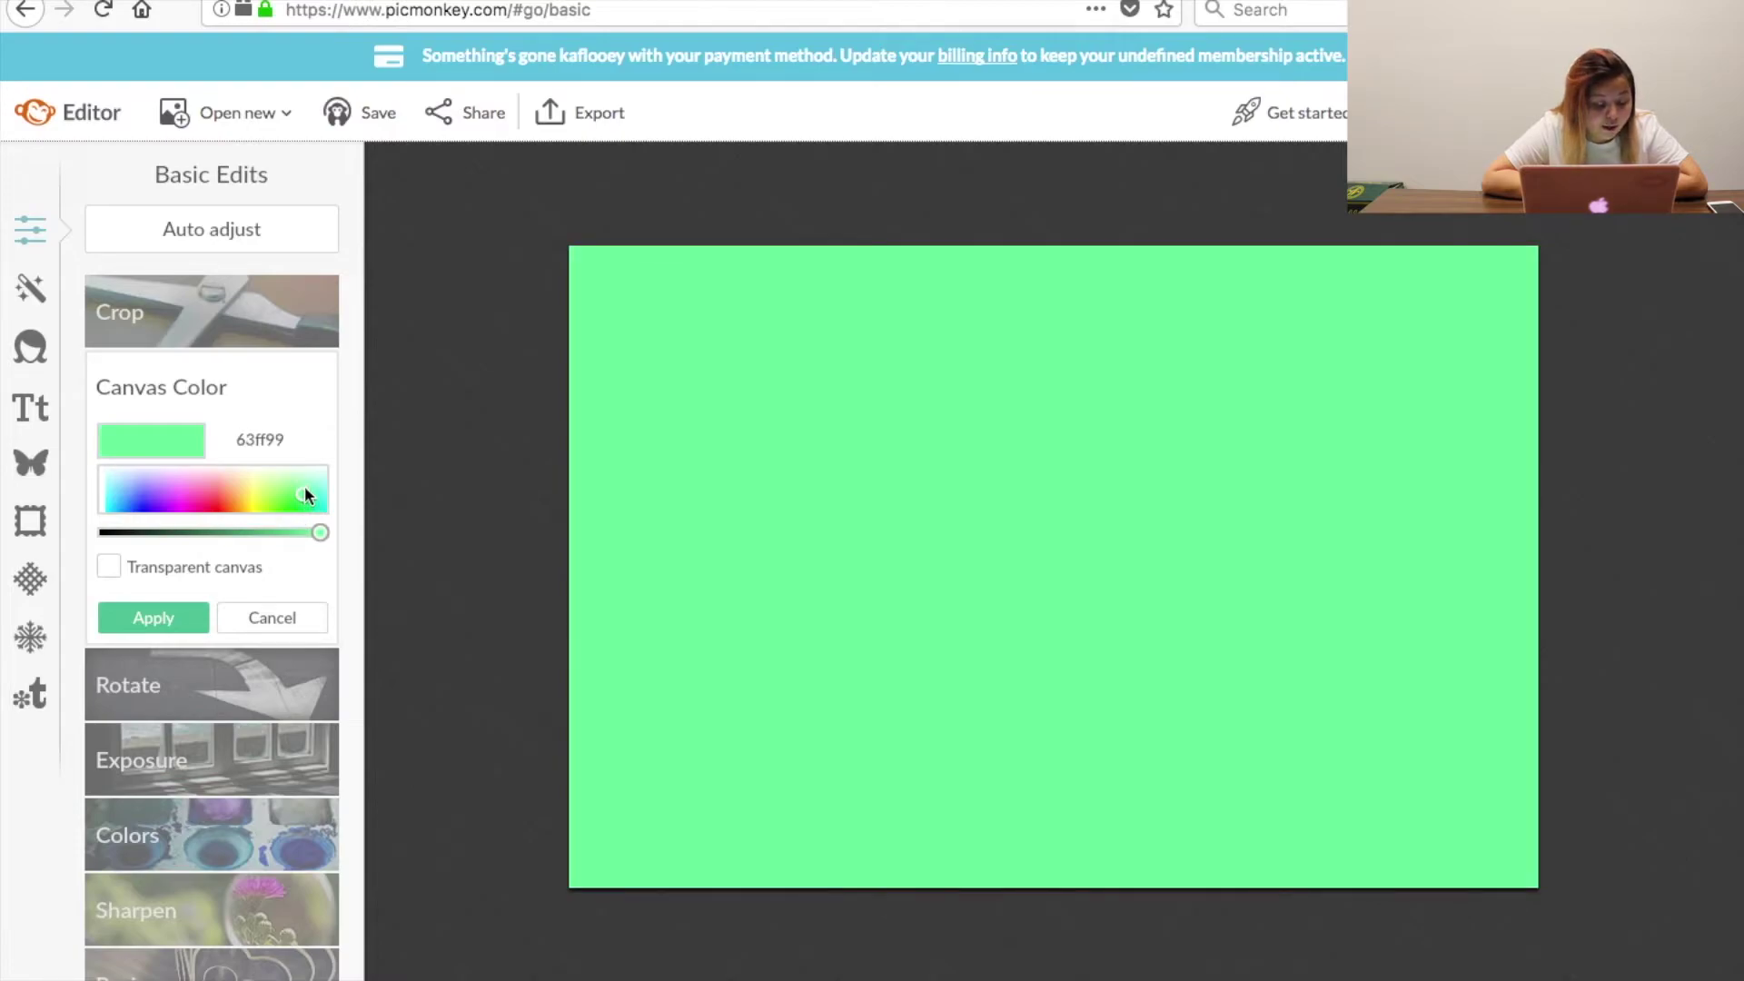
click(131, 495)
click(101, 532)
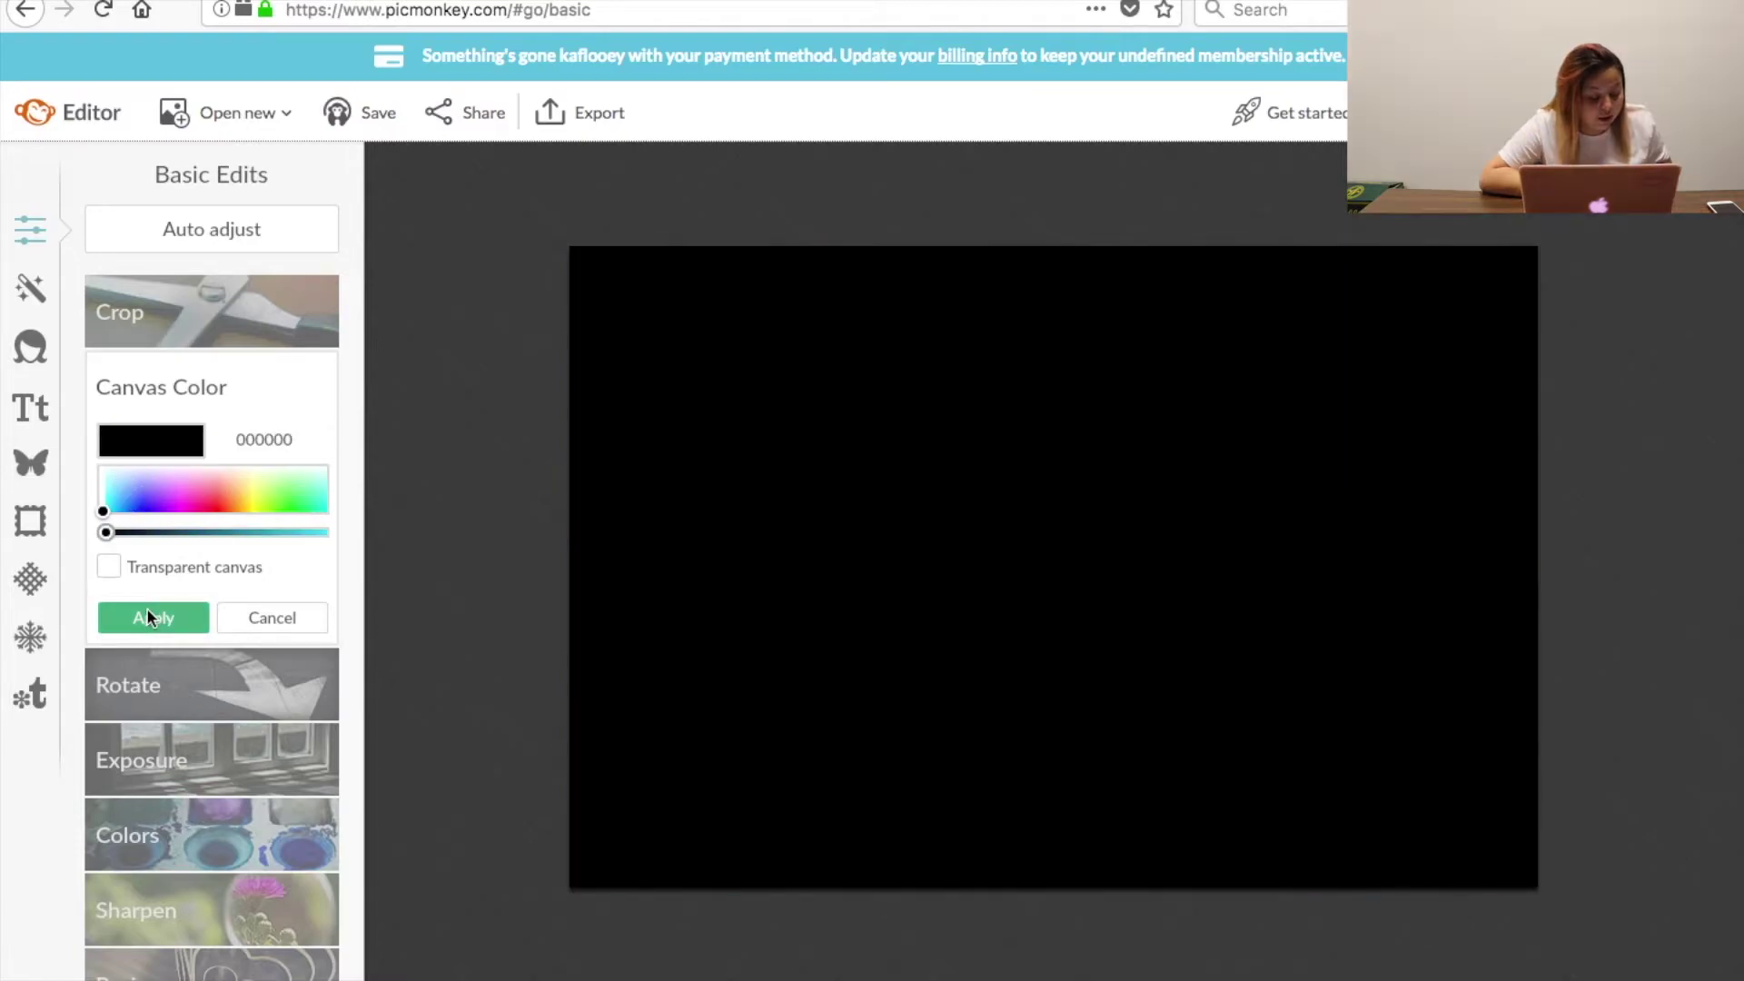
click(148, 616)
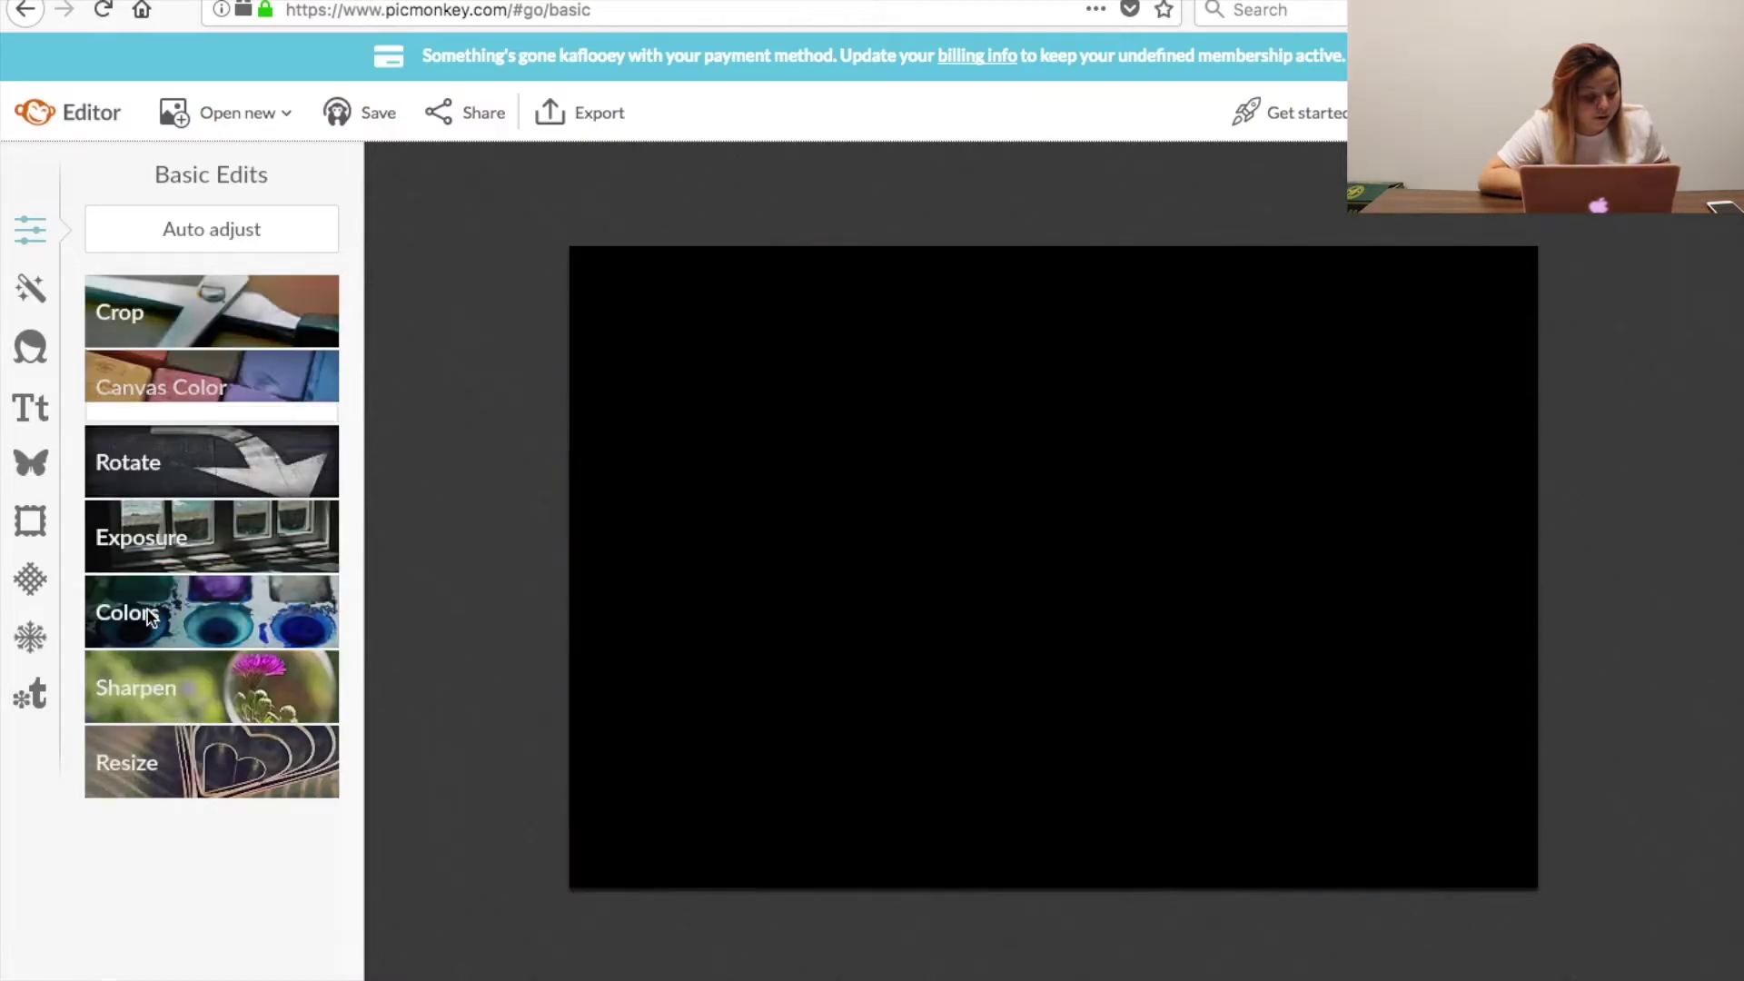
click(30, 405)
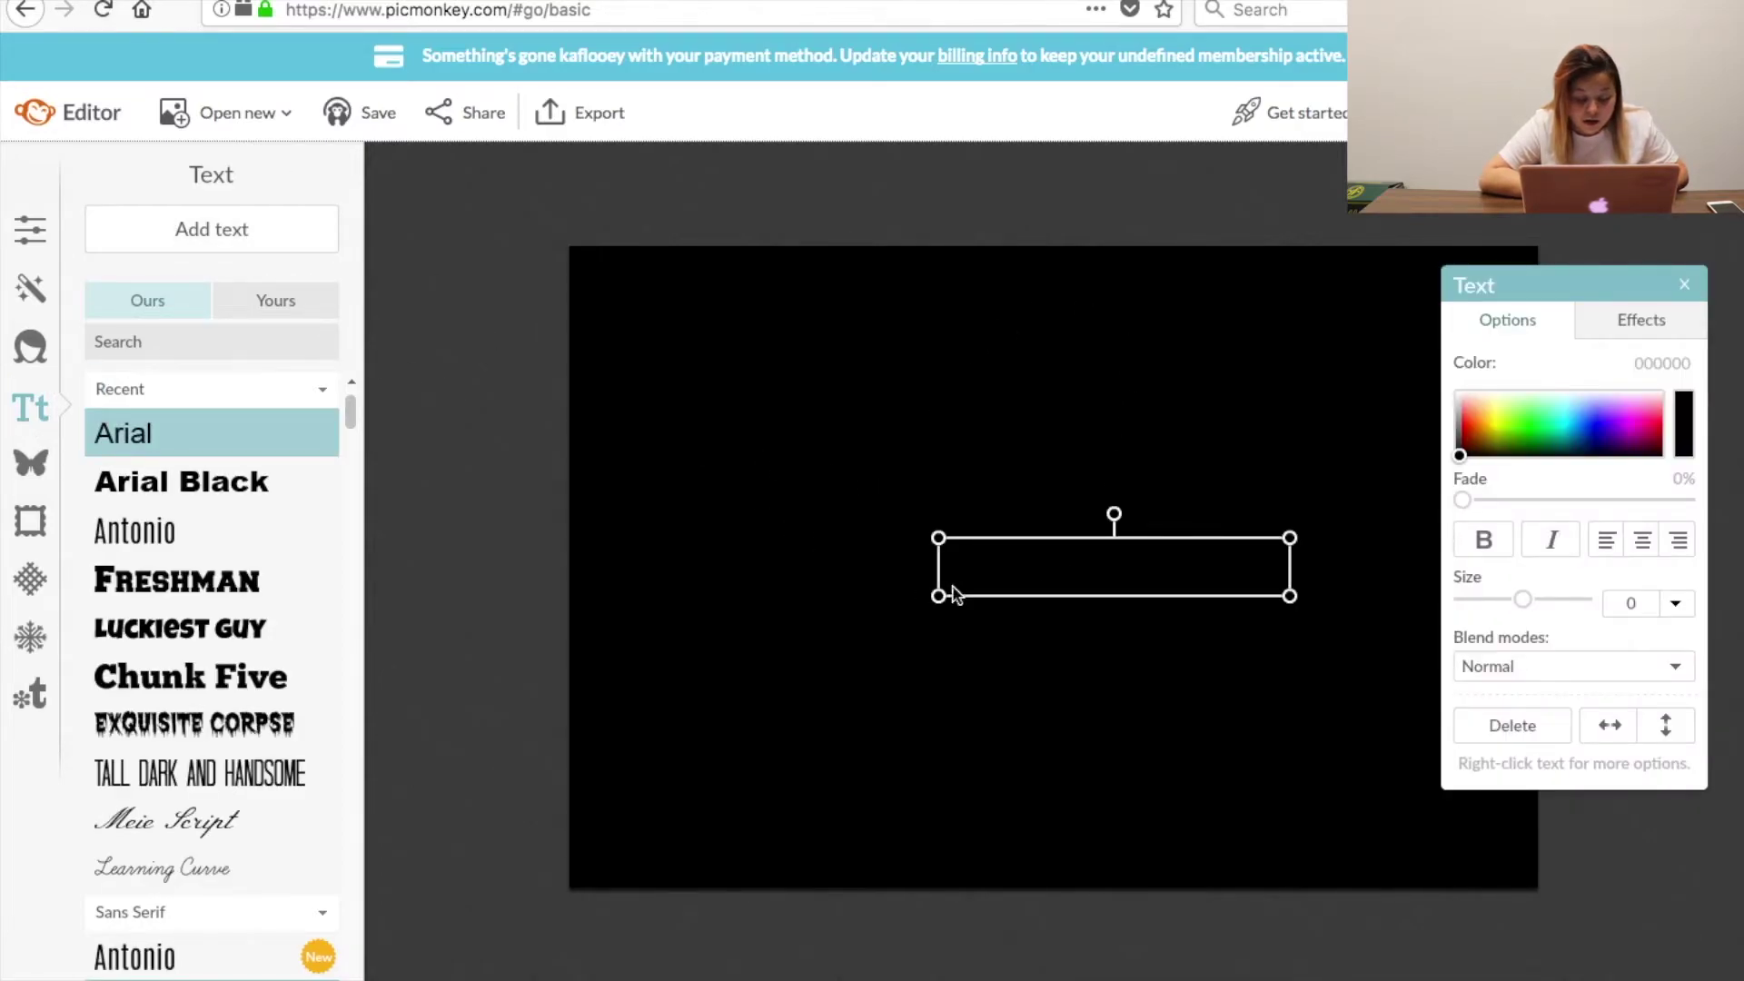
Add blue 1218ff text 'CHECK OUT MY PREVIOUS VIDEO!' and place it at the top left.
click(1490, 410)
click(1594, 421)
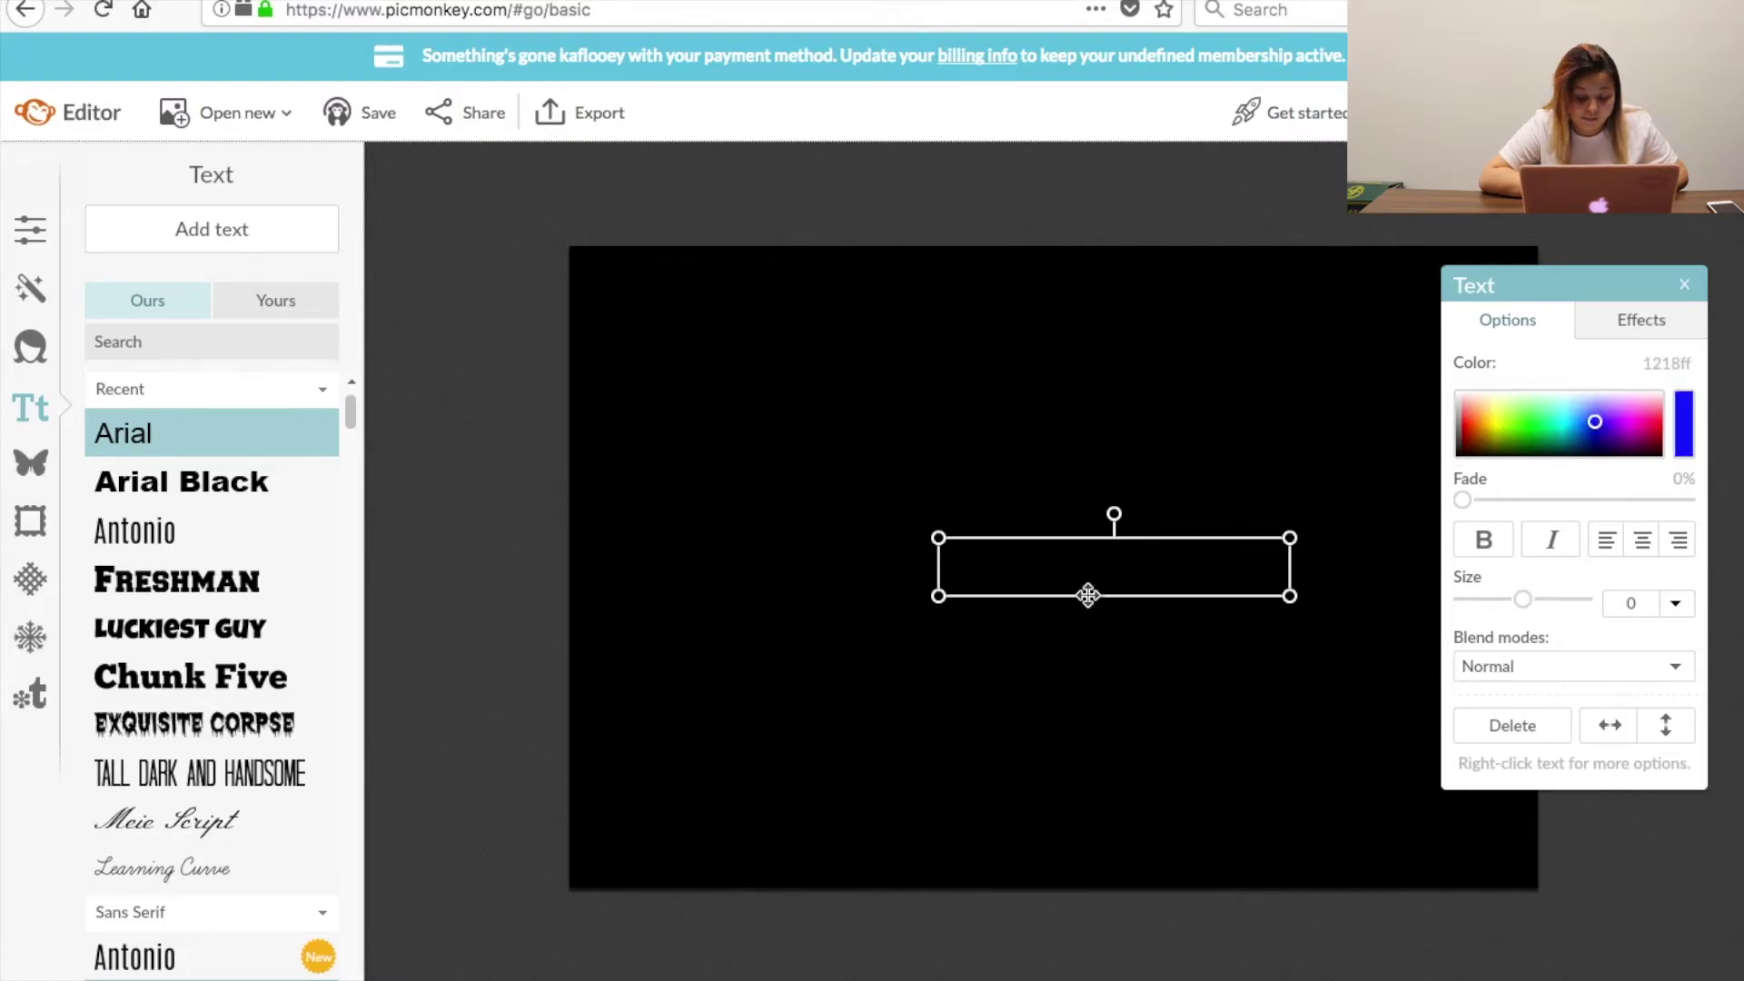
click(1057, 565)
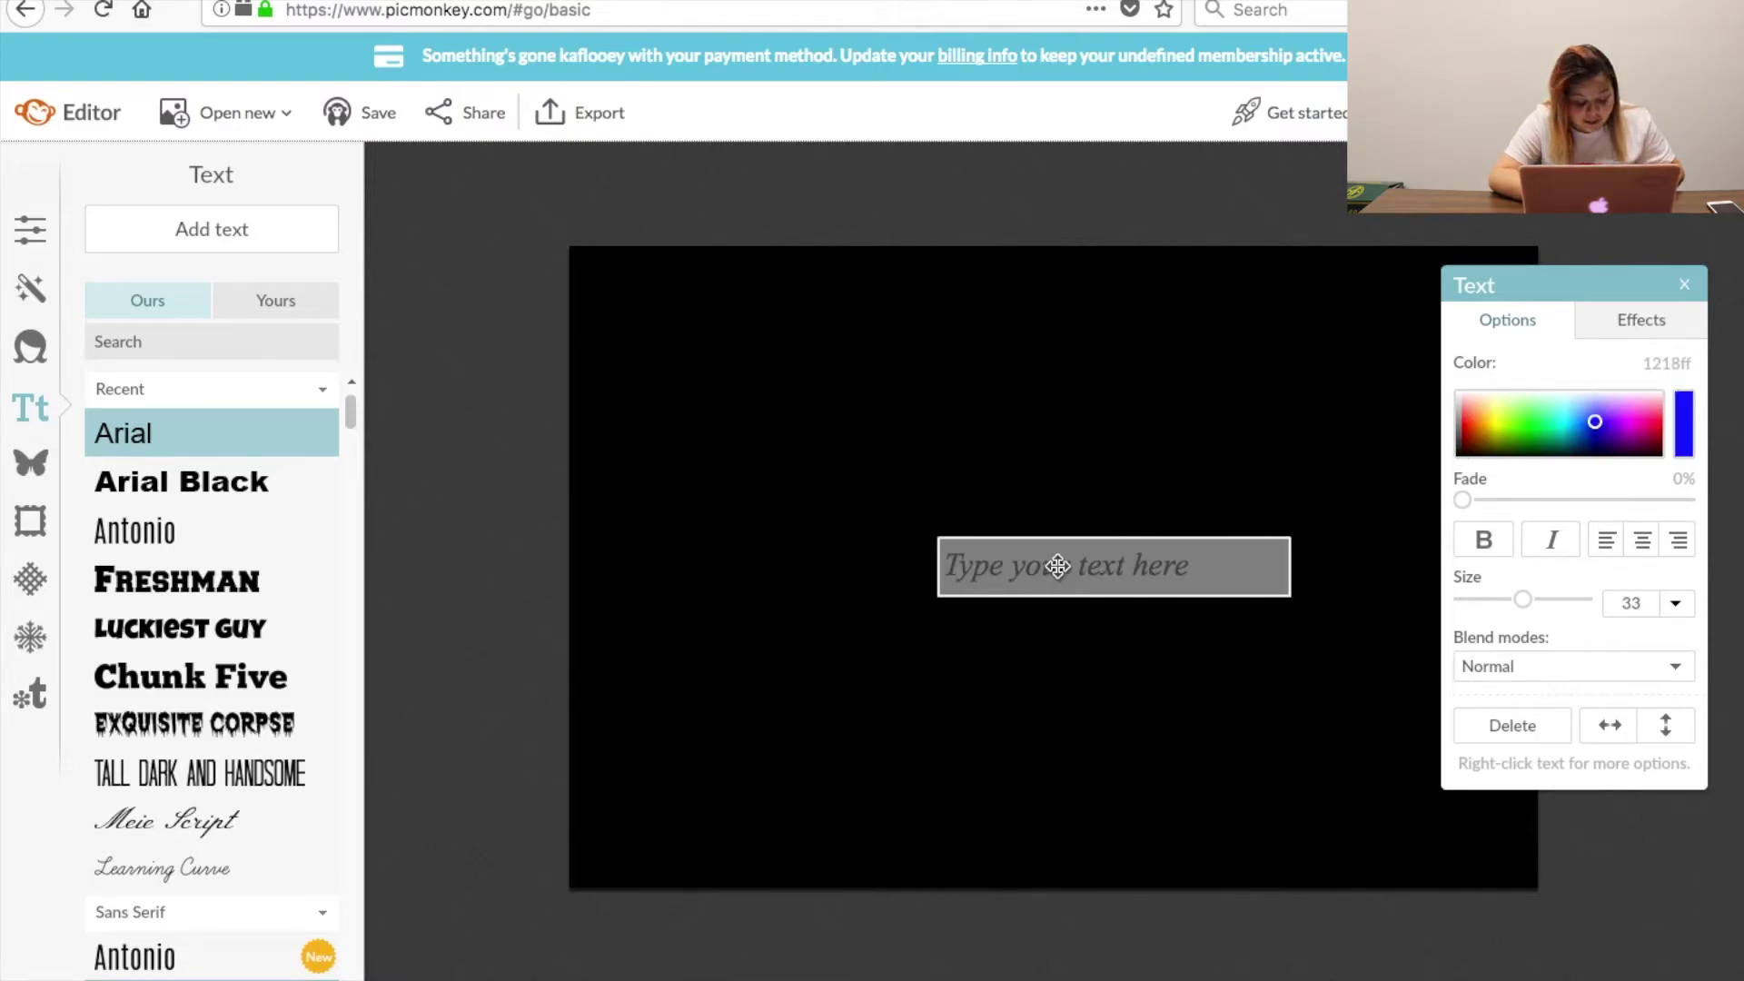
text(X)
key(BackSpace)
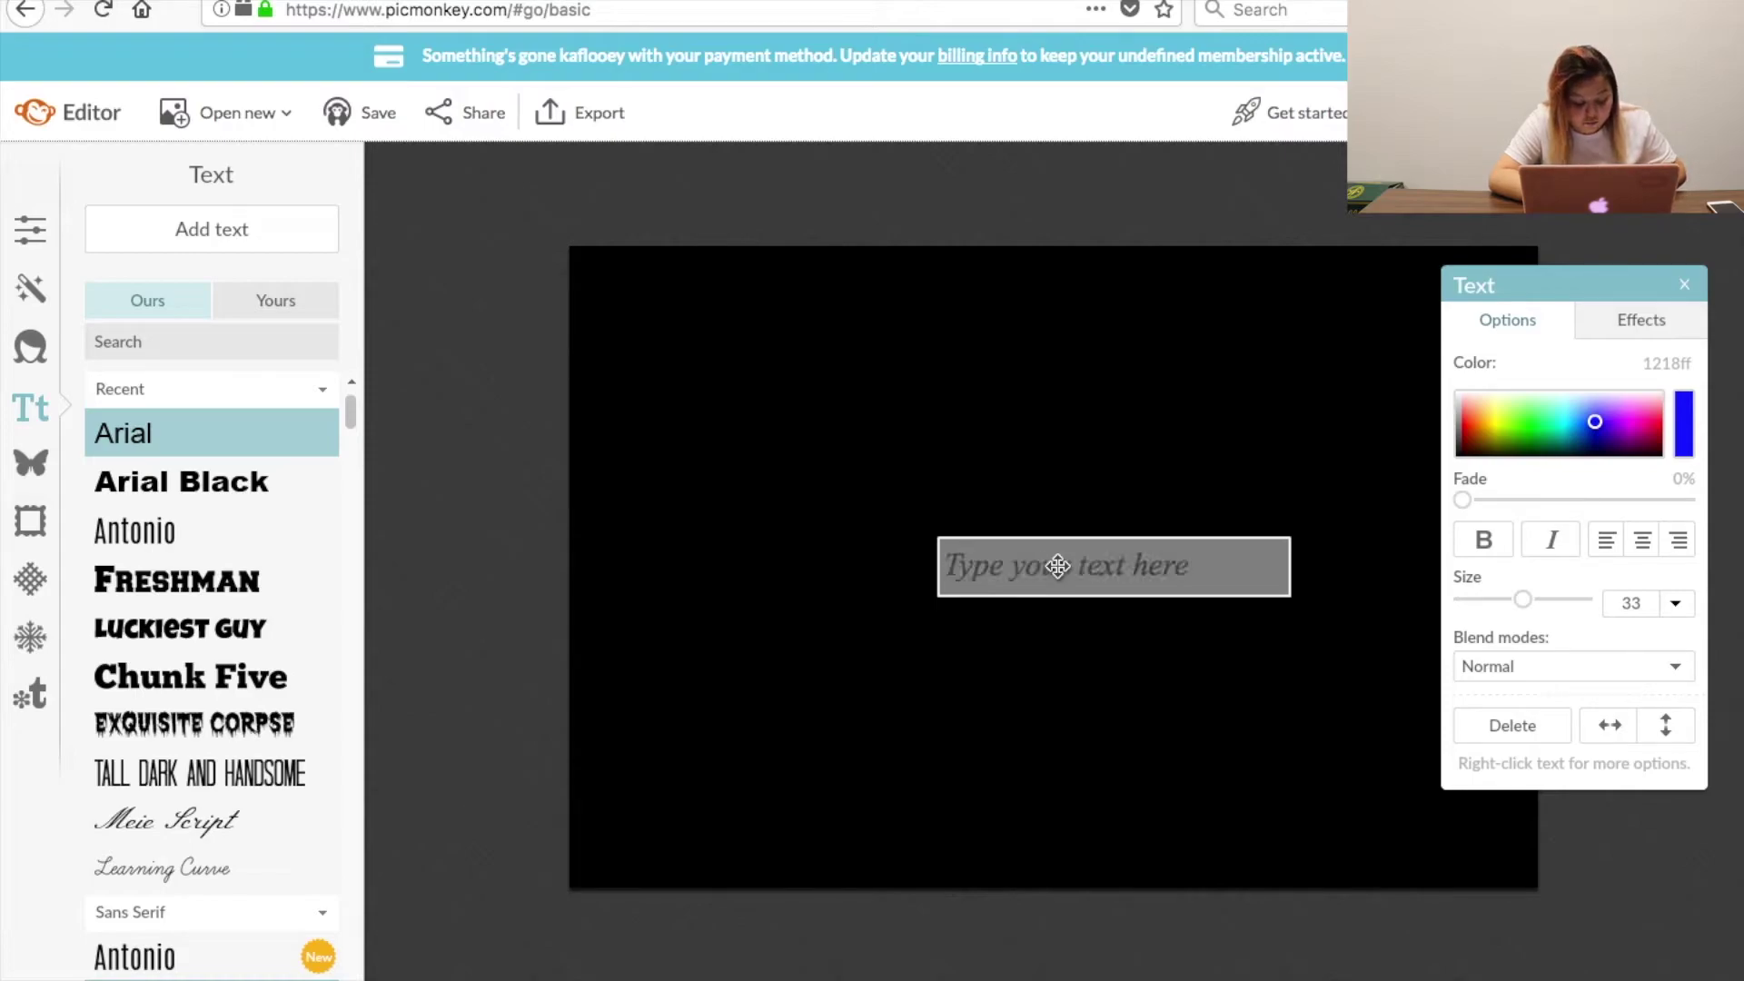
text(CHECK OUT MY PREVIOUS VIDEO!)
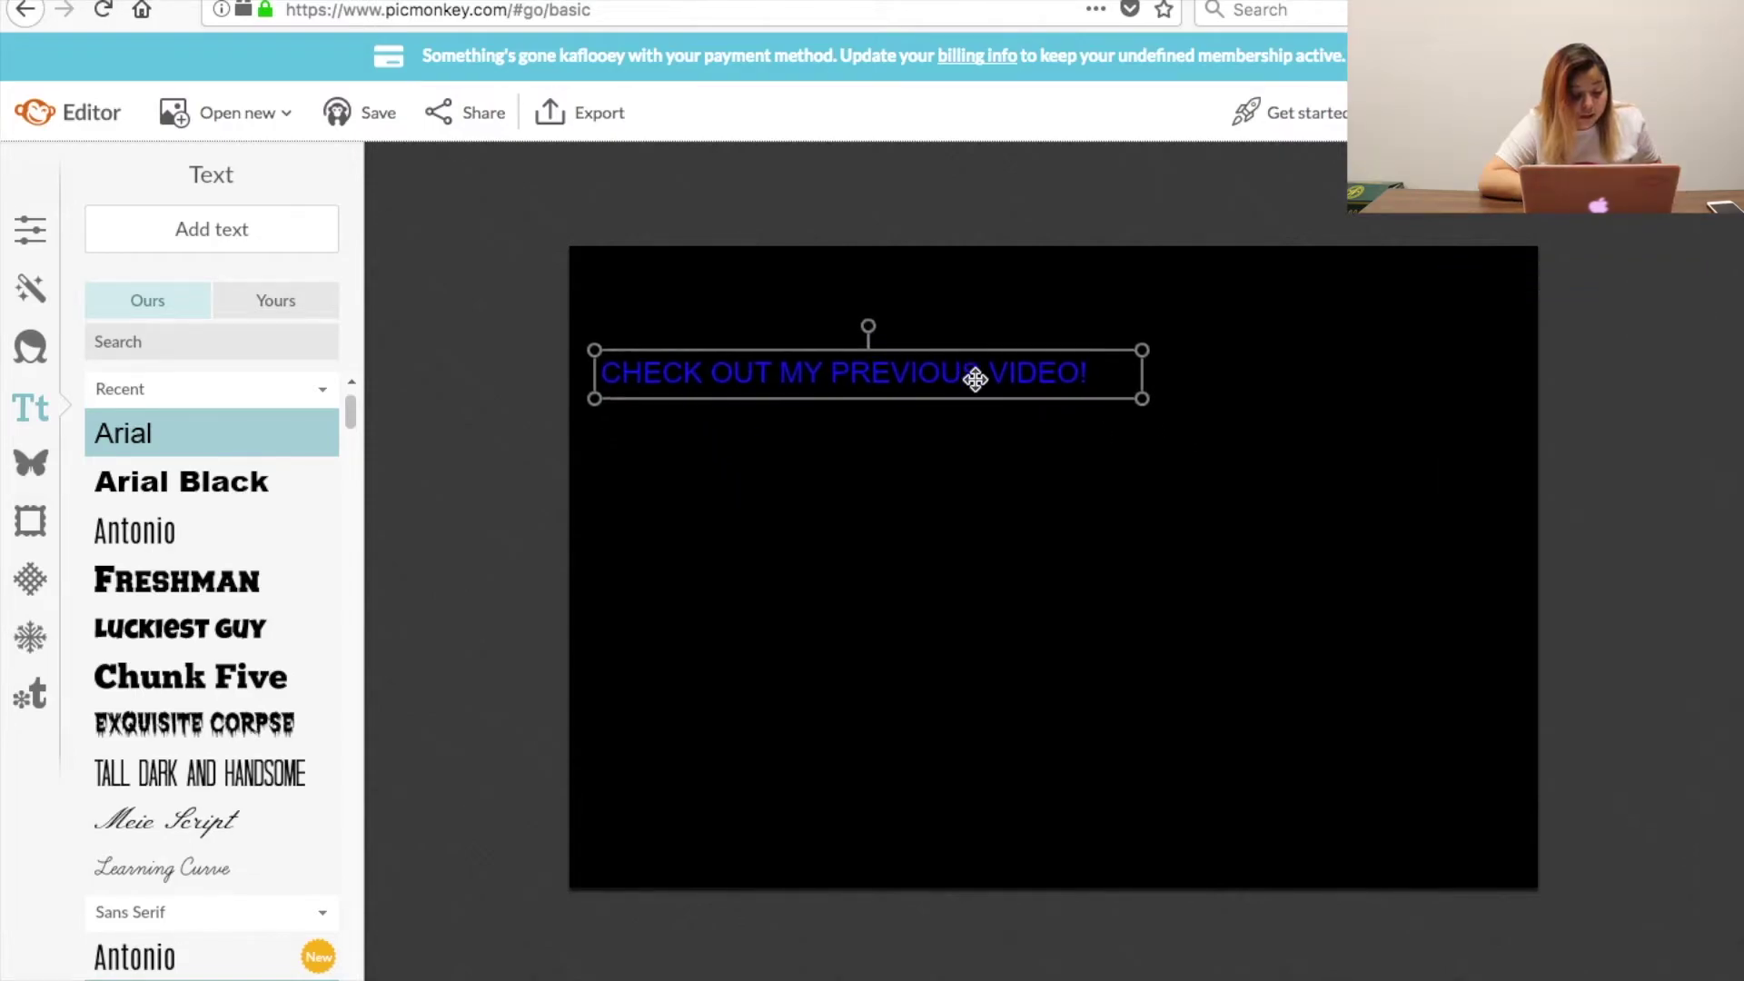
drag(973, 378, 990, 395)
click(999, 641)
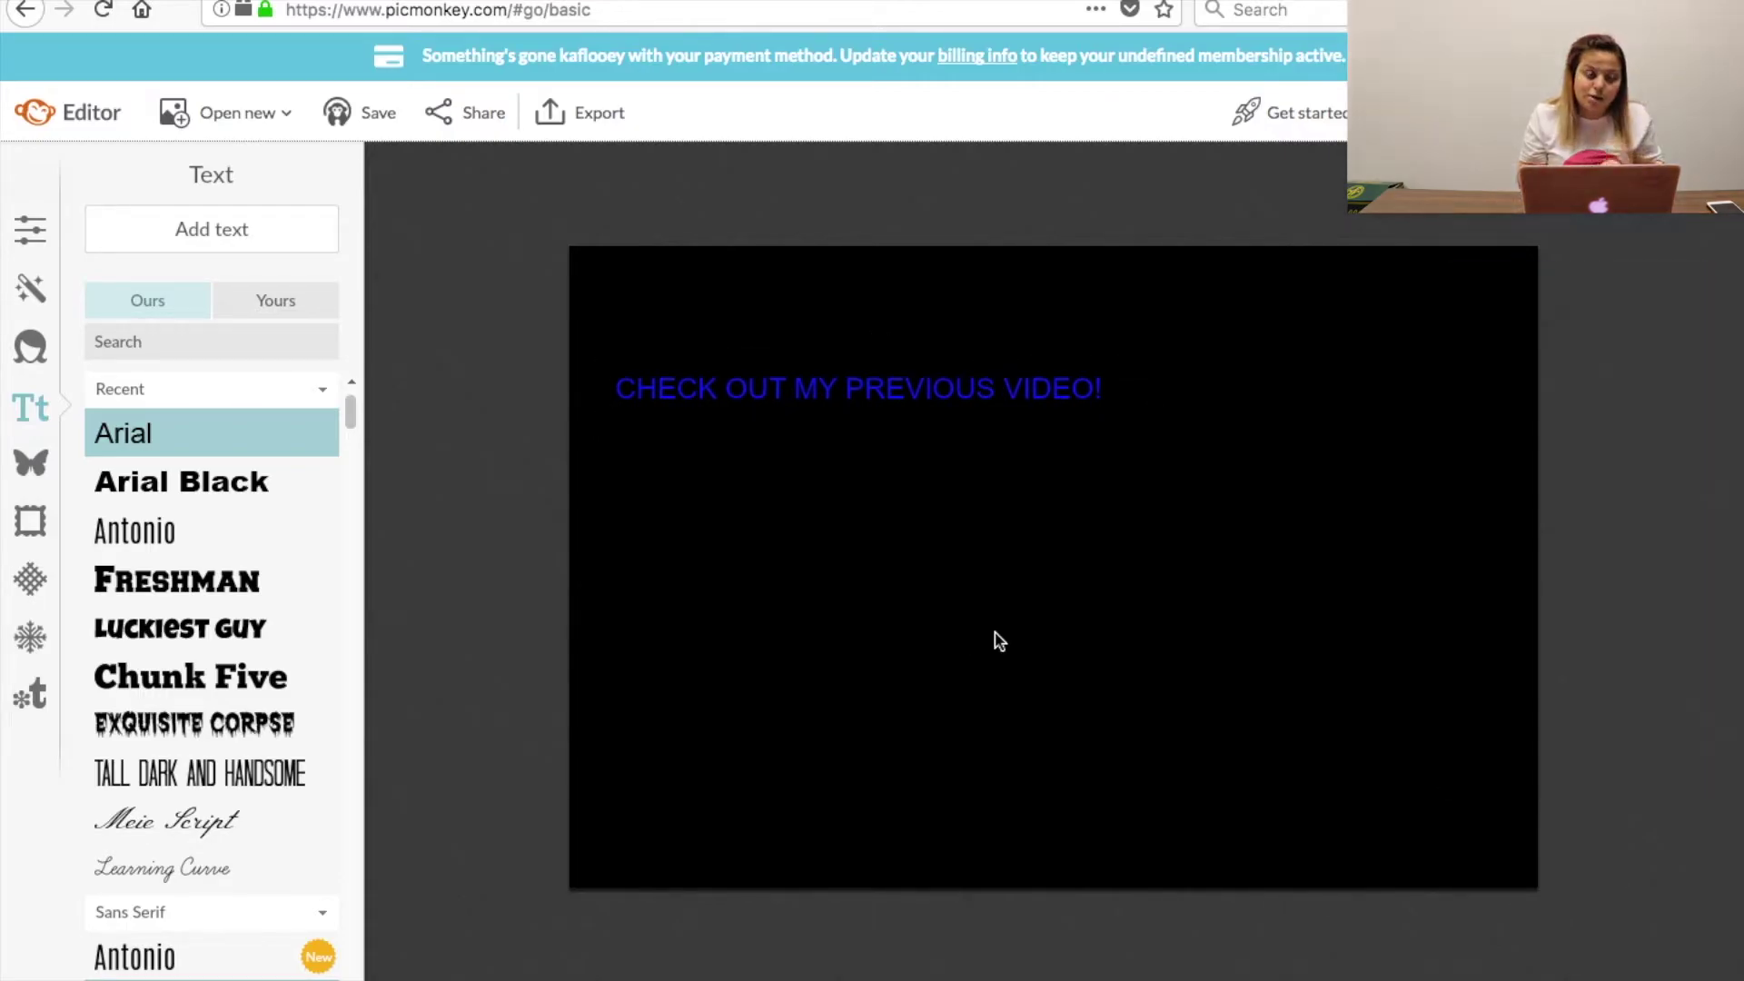
click(30, 462)
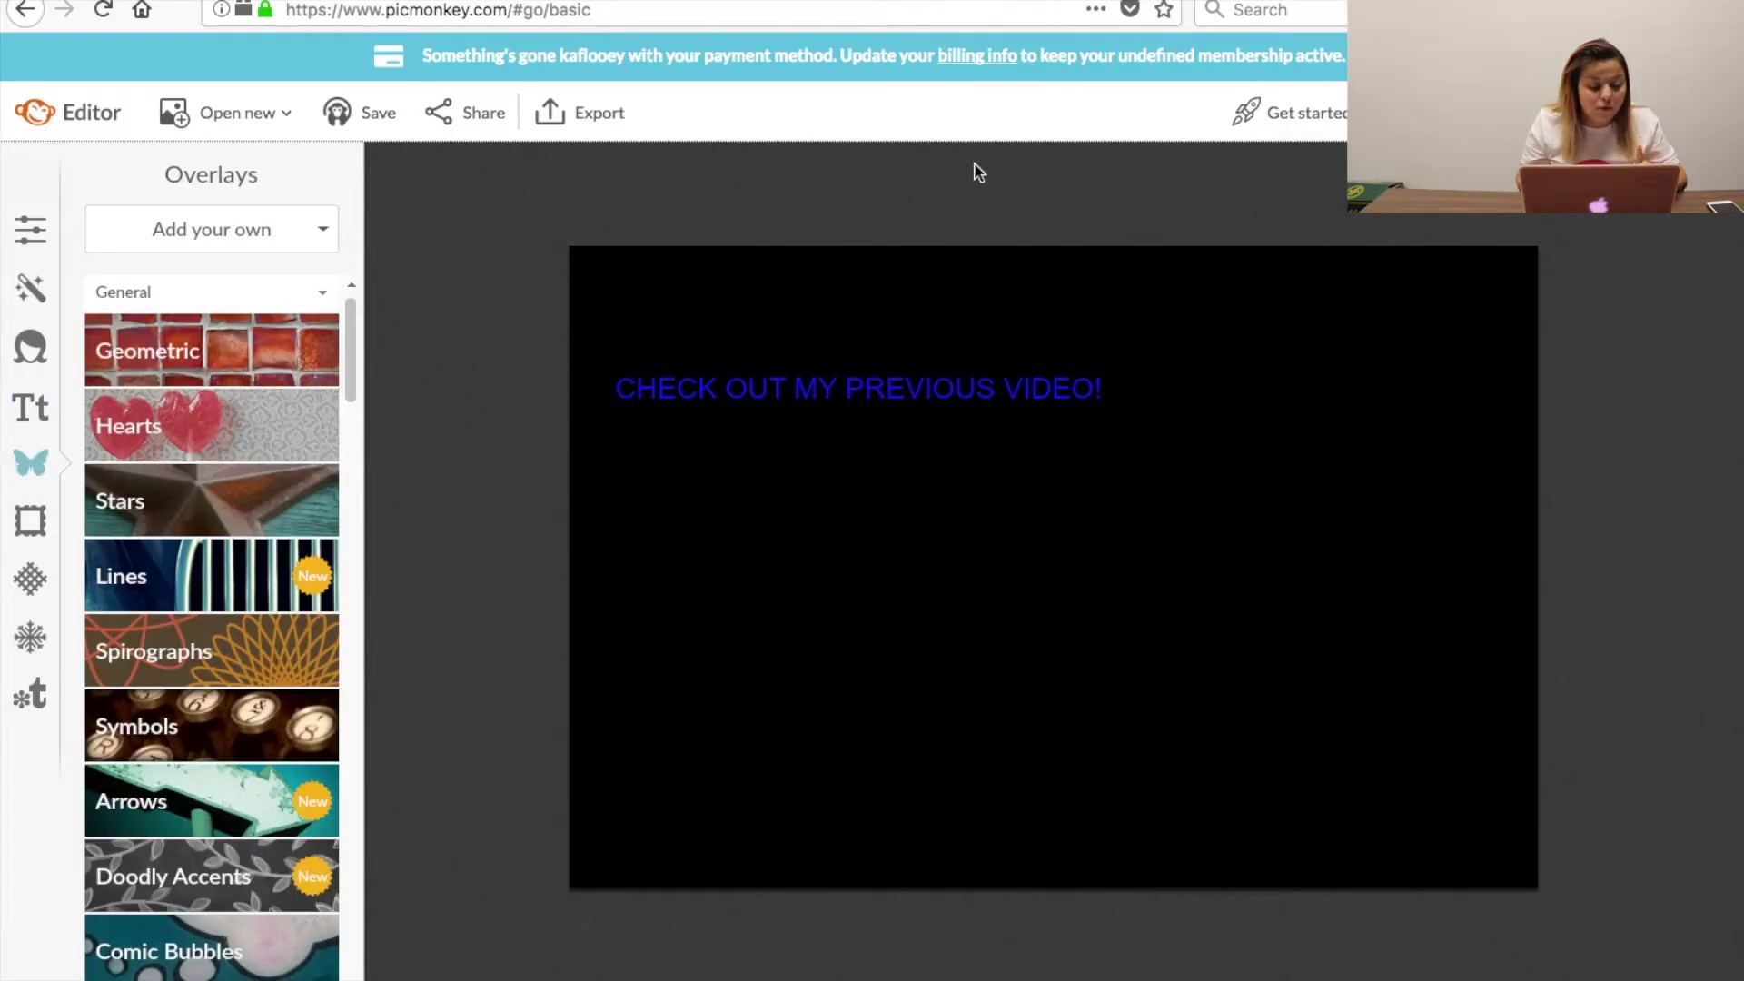
Search Google Images for 'TRANSPARENT SNAPCHAT LOGO' and save the transparent PNG logo.
key(super+t)
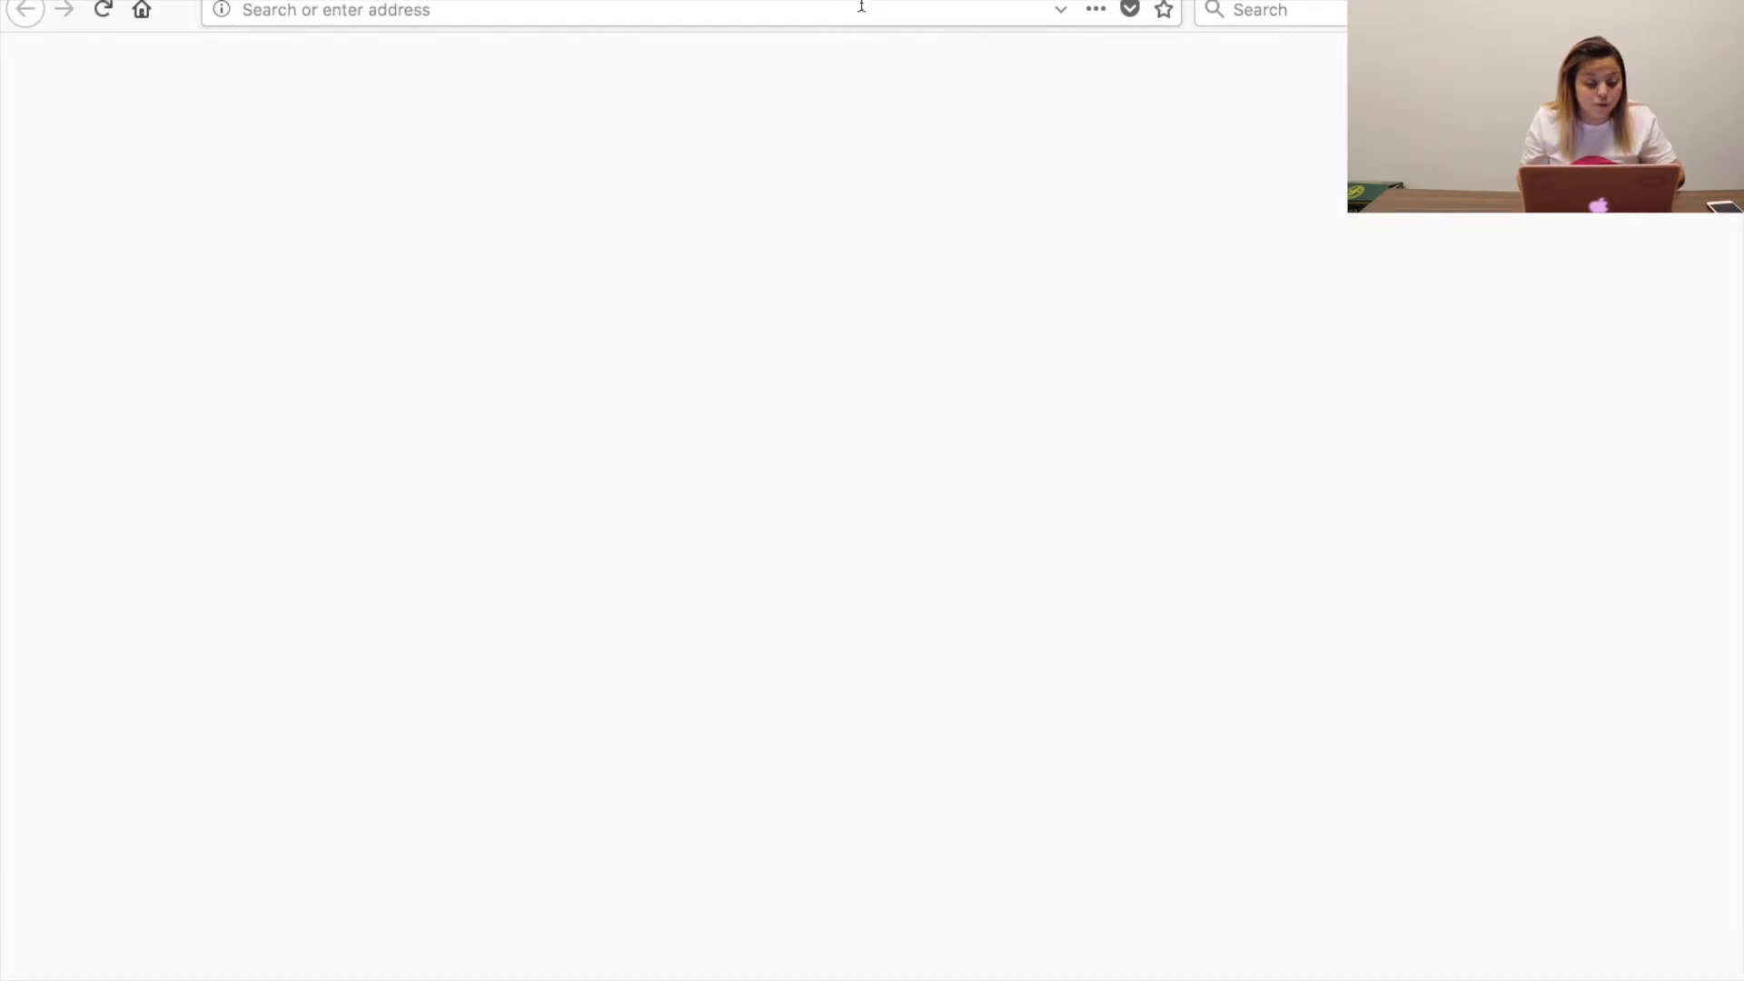
click(929, 659)
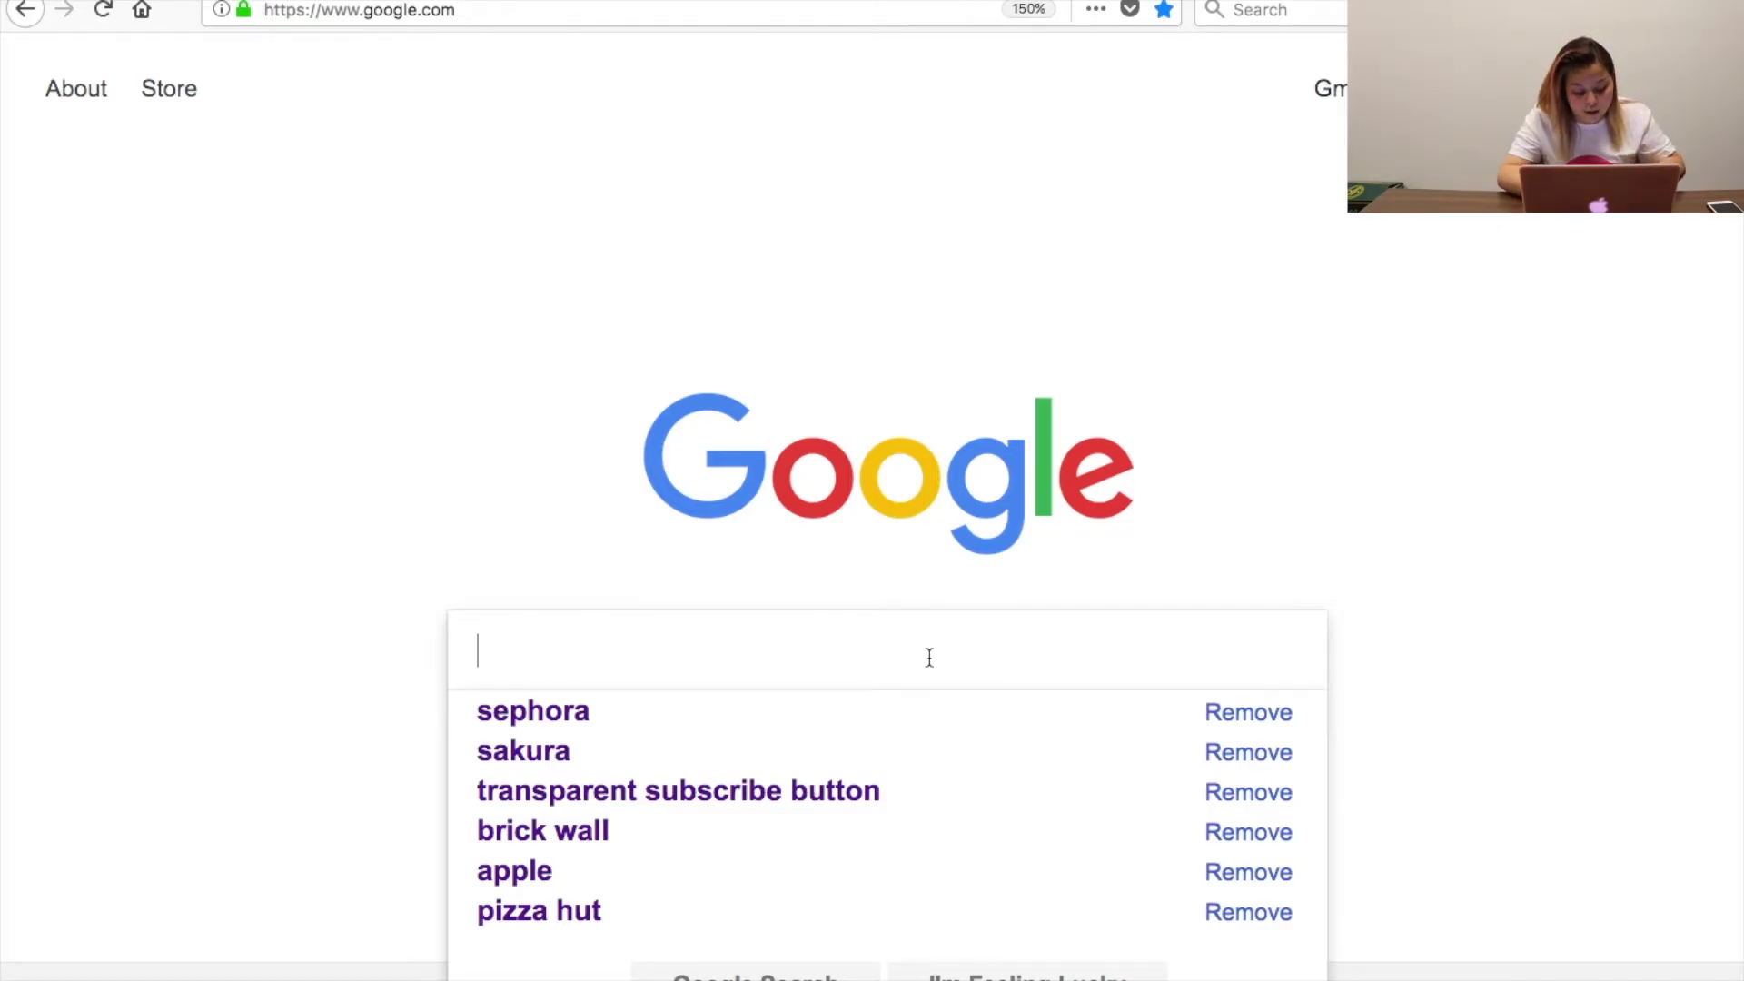
text(TRANSPARENT SNAPCHAT LOGO)
key(Return)
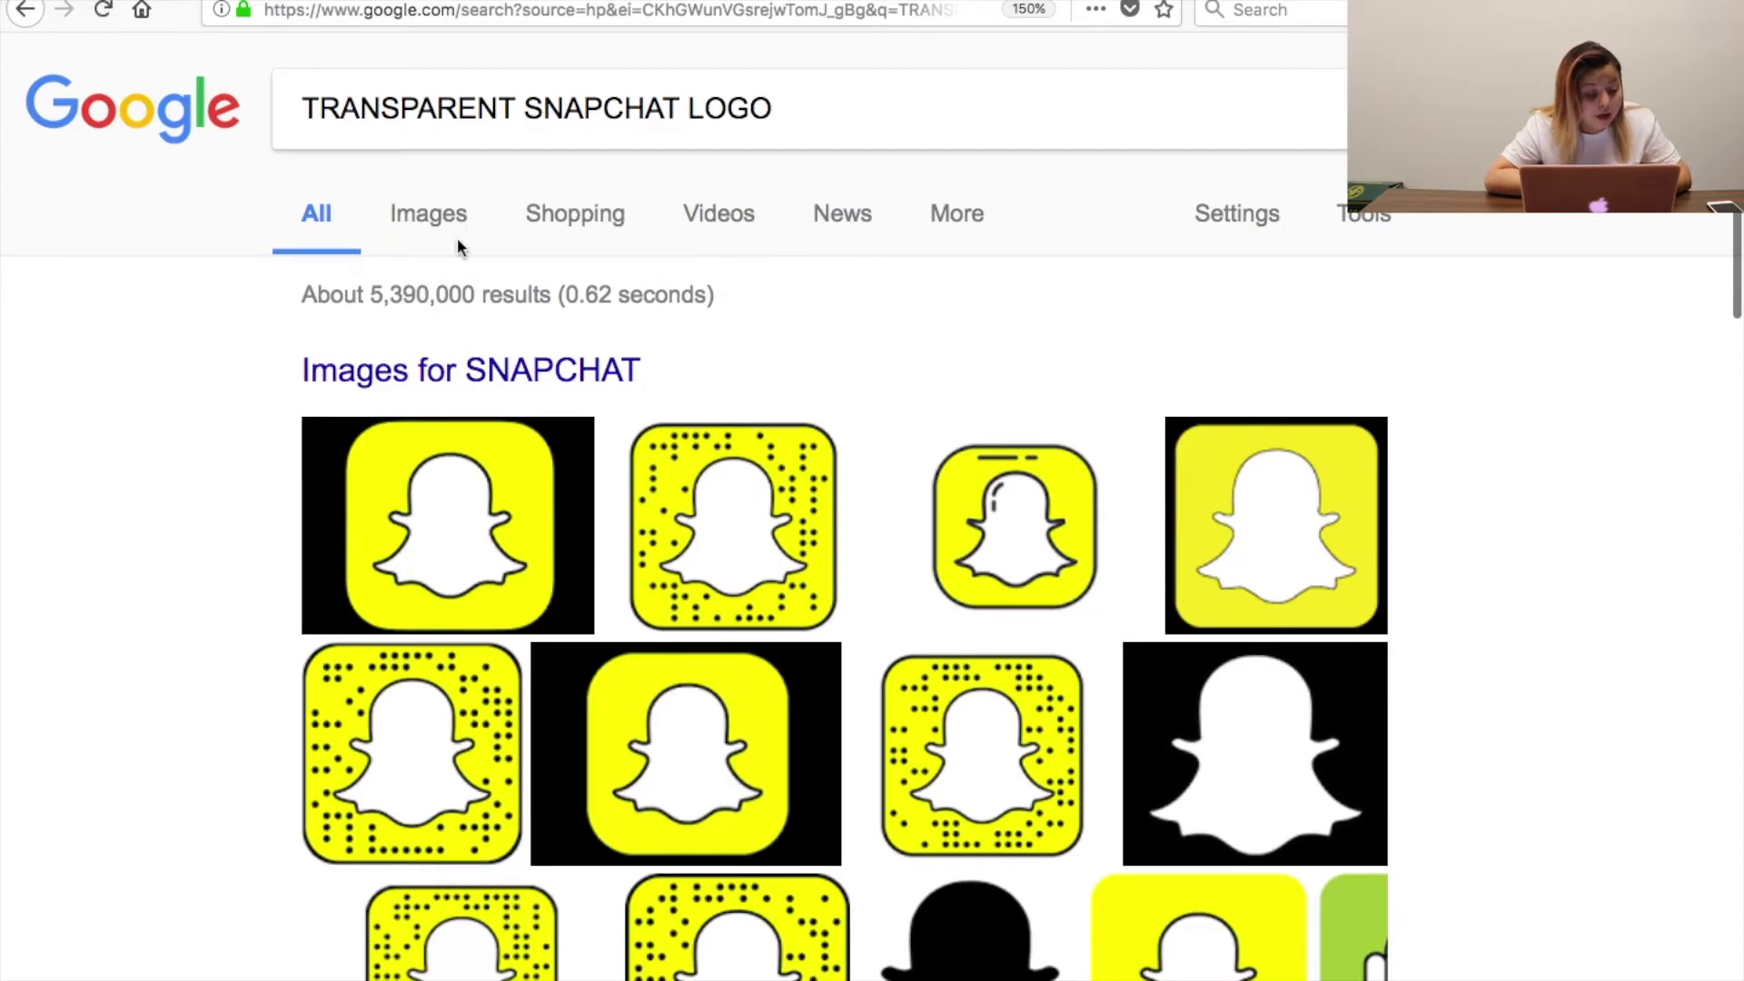
click(445, 234)
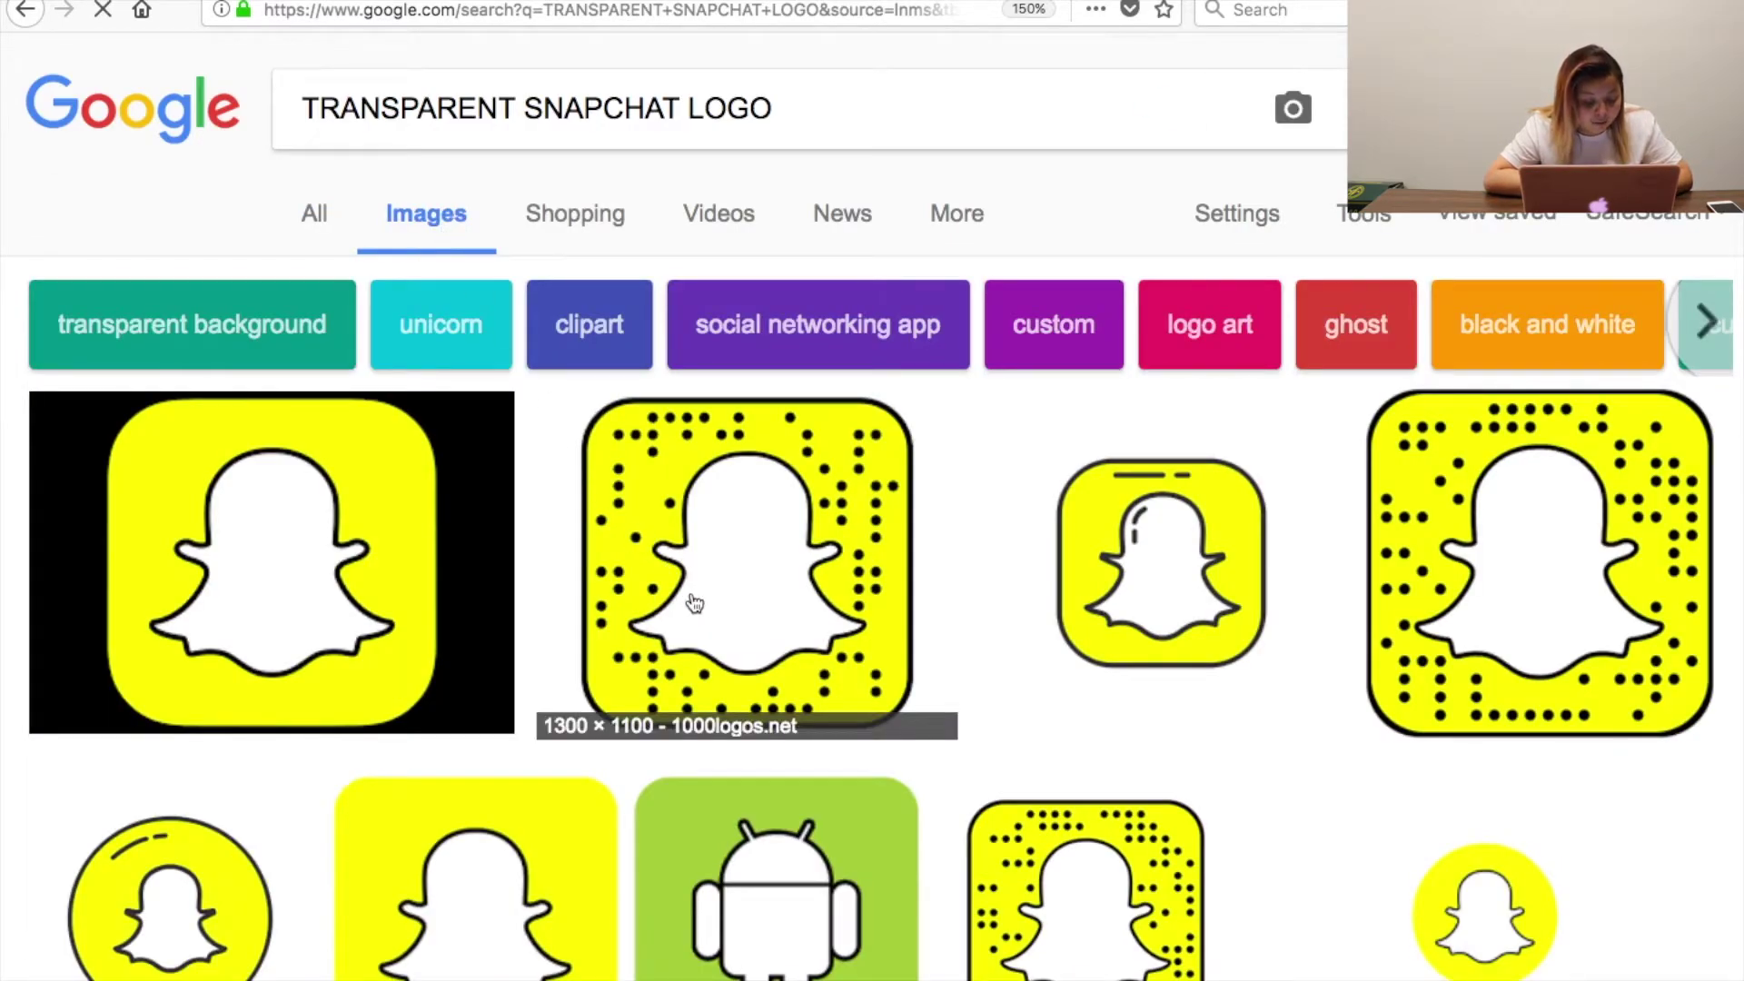
click(695, 604)
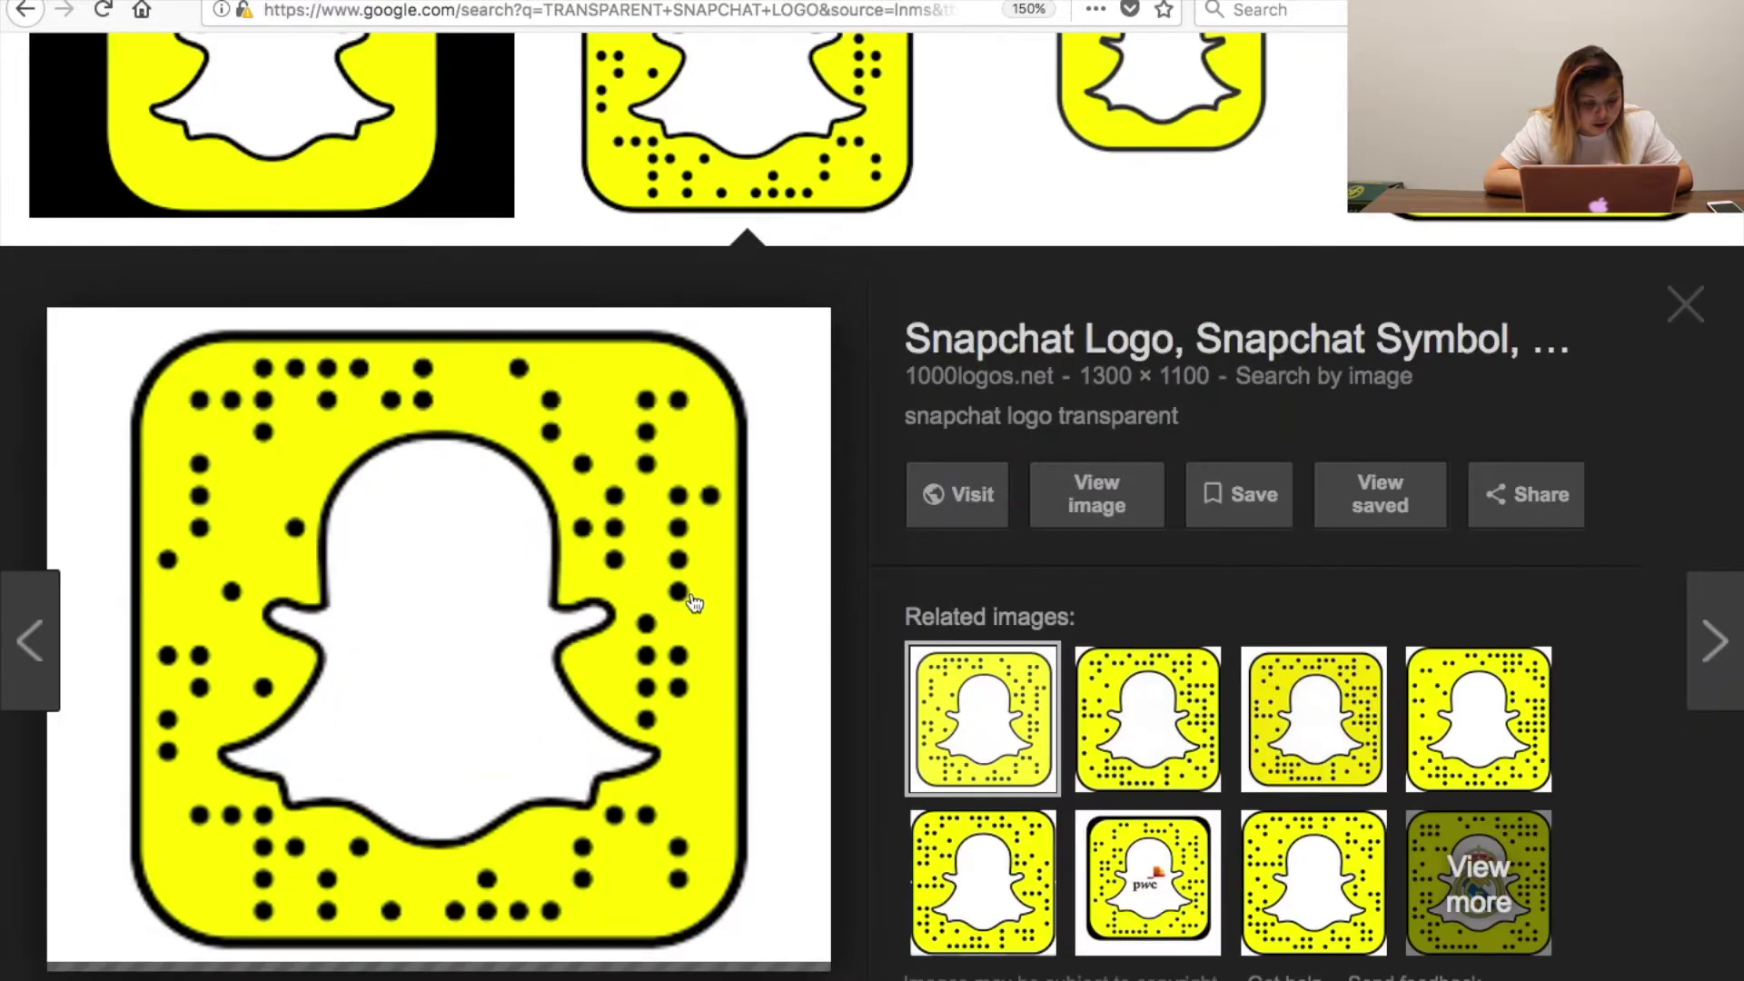
key(Left)
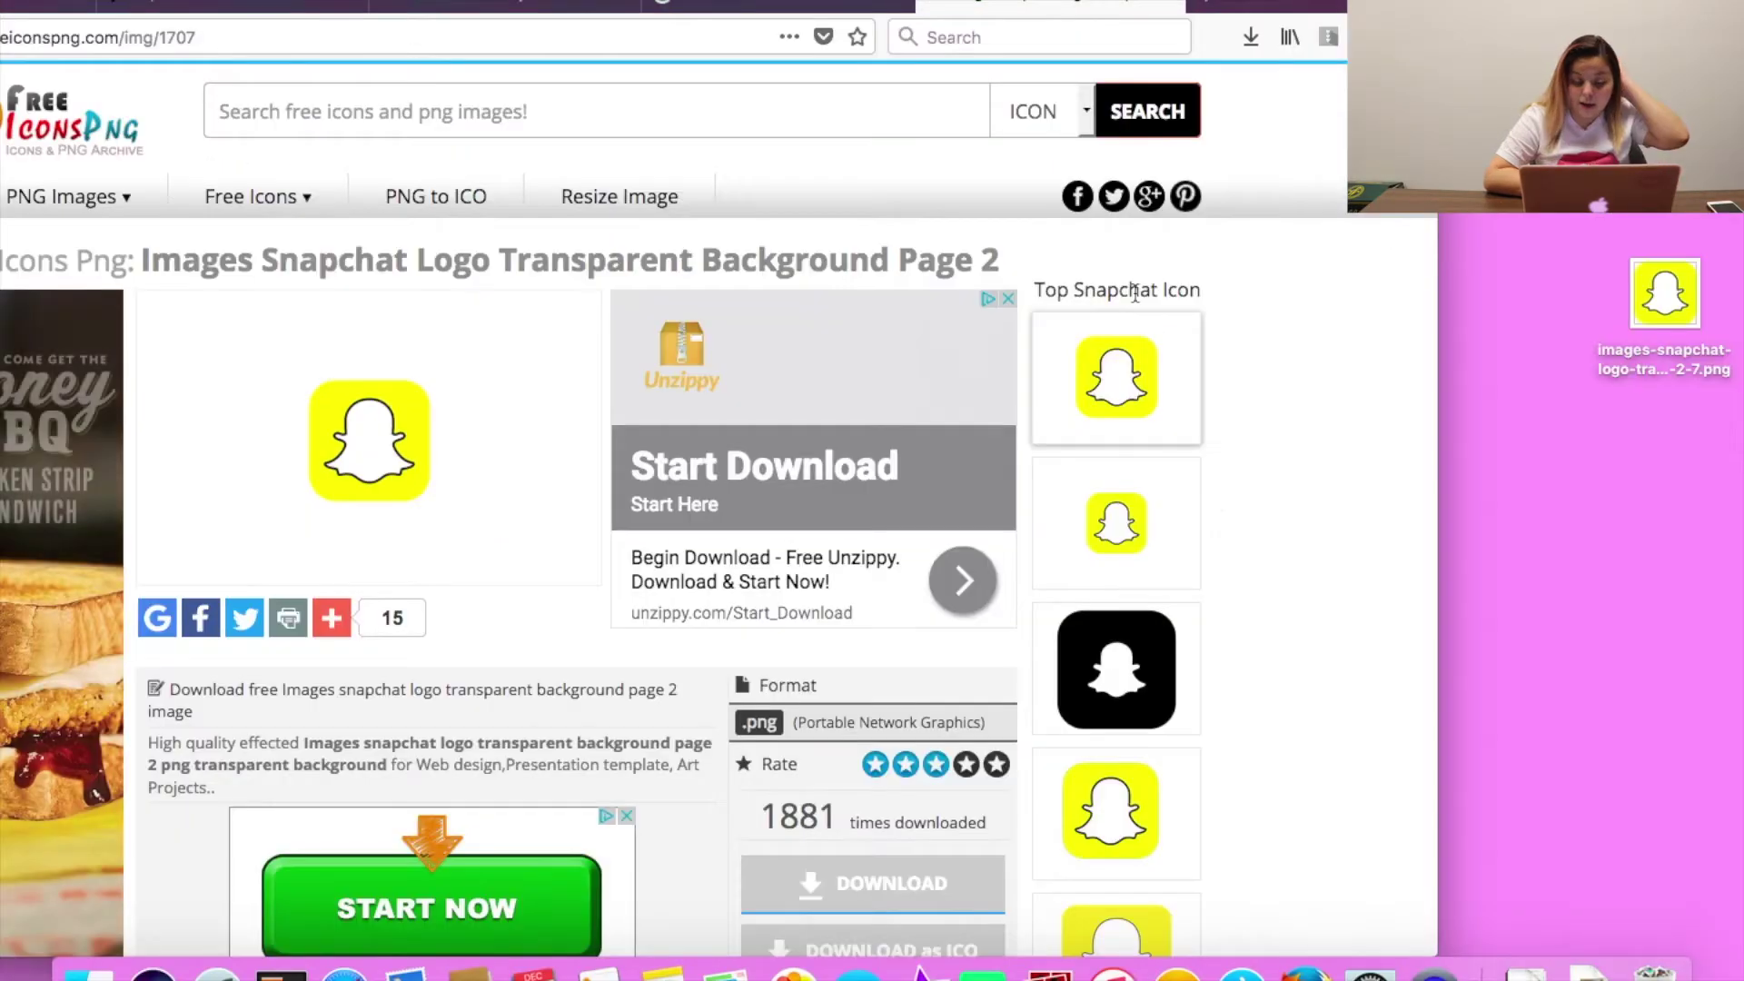
click(534, 5)
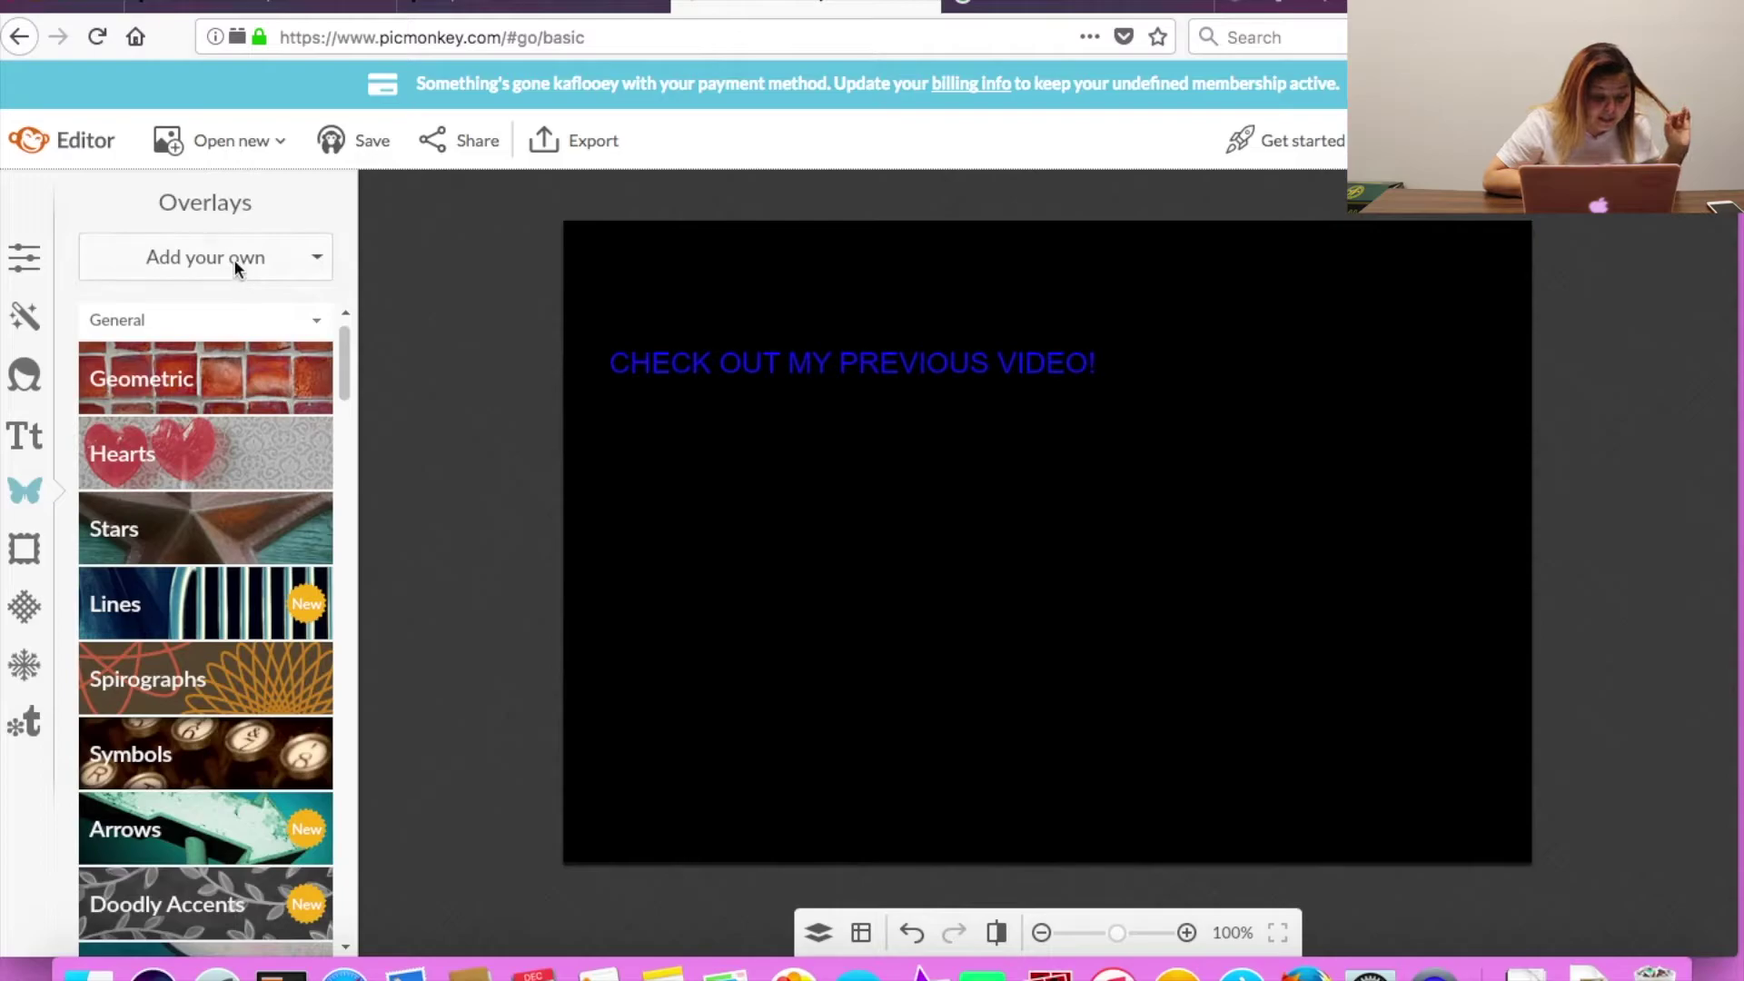
Upload the Snapchat PNG as an overlay, shrink it, and place it at the lower right.
click(232, 259)
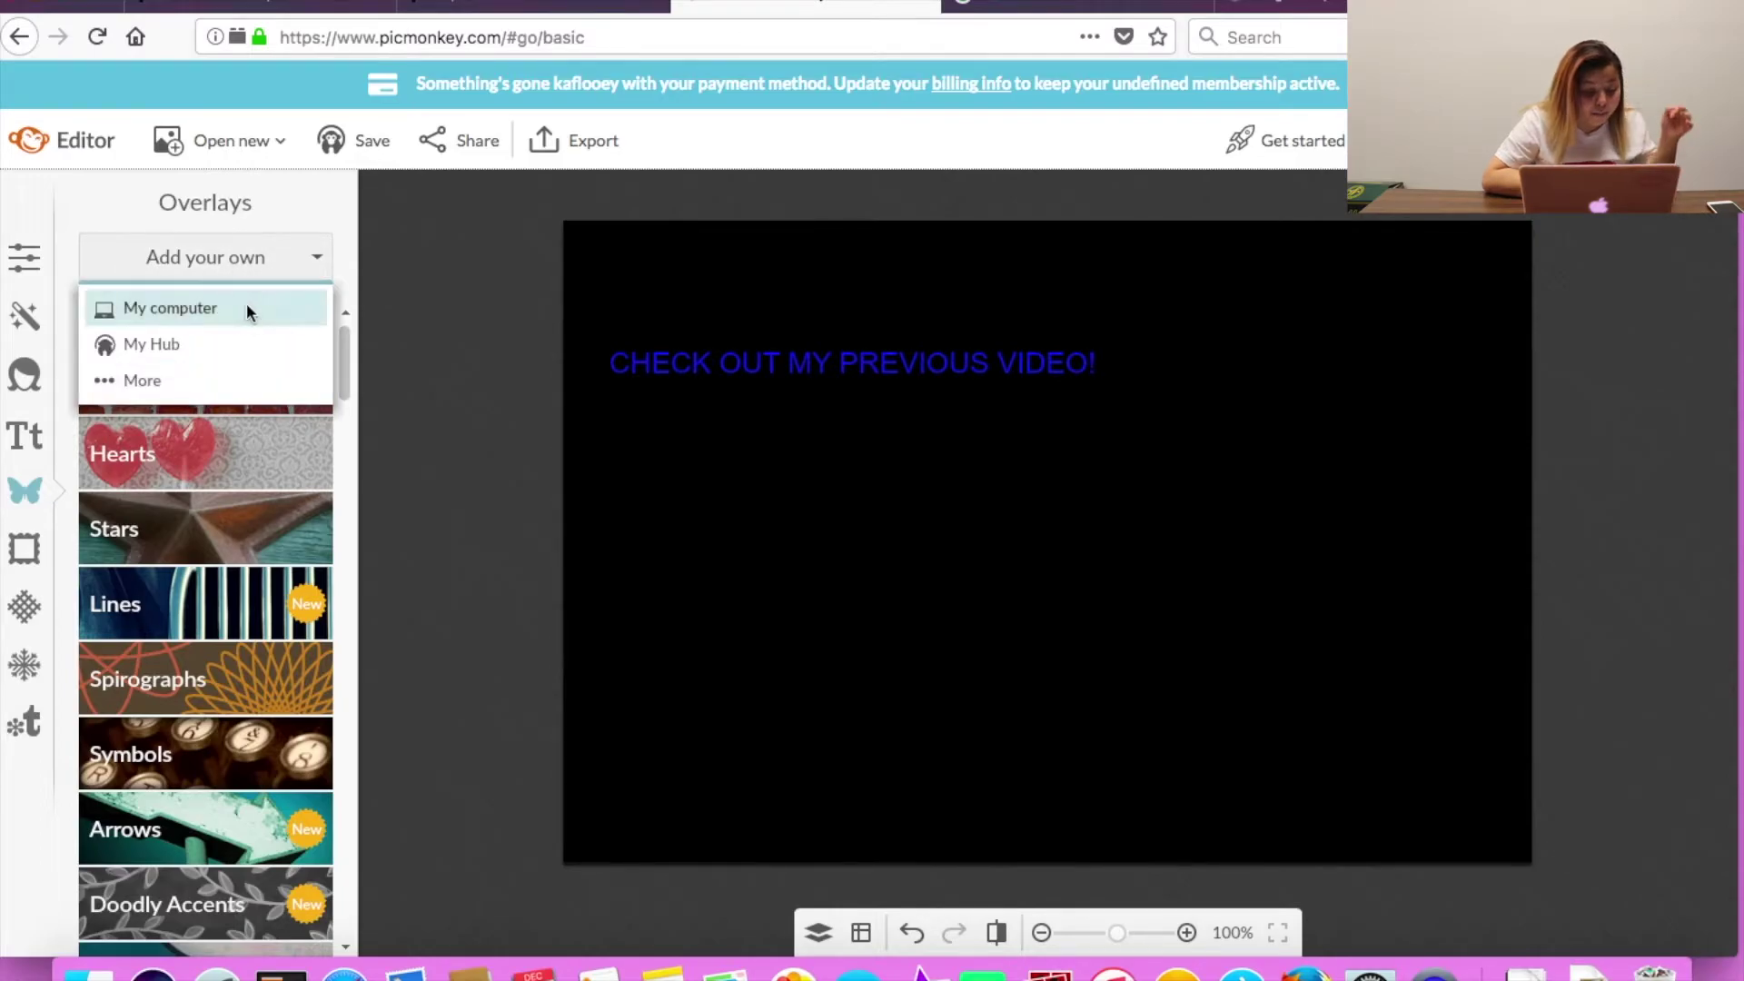
click(247, 309)
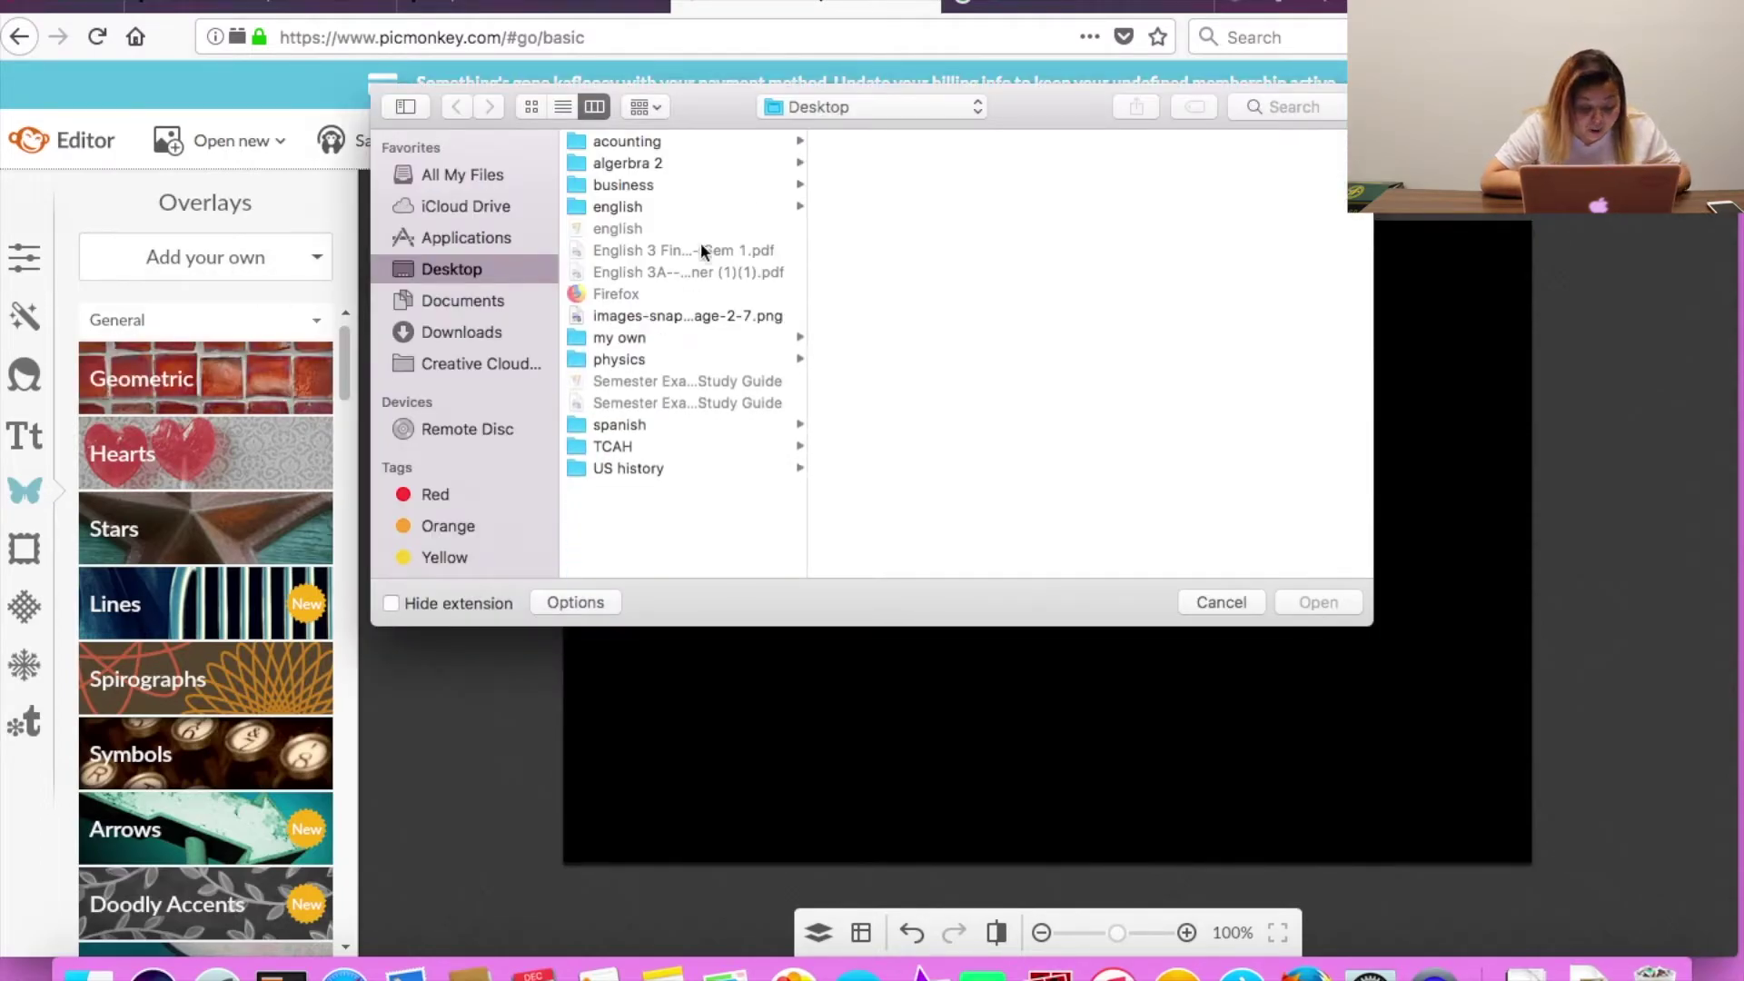
double_click(716, 318)
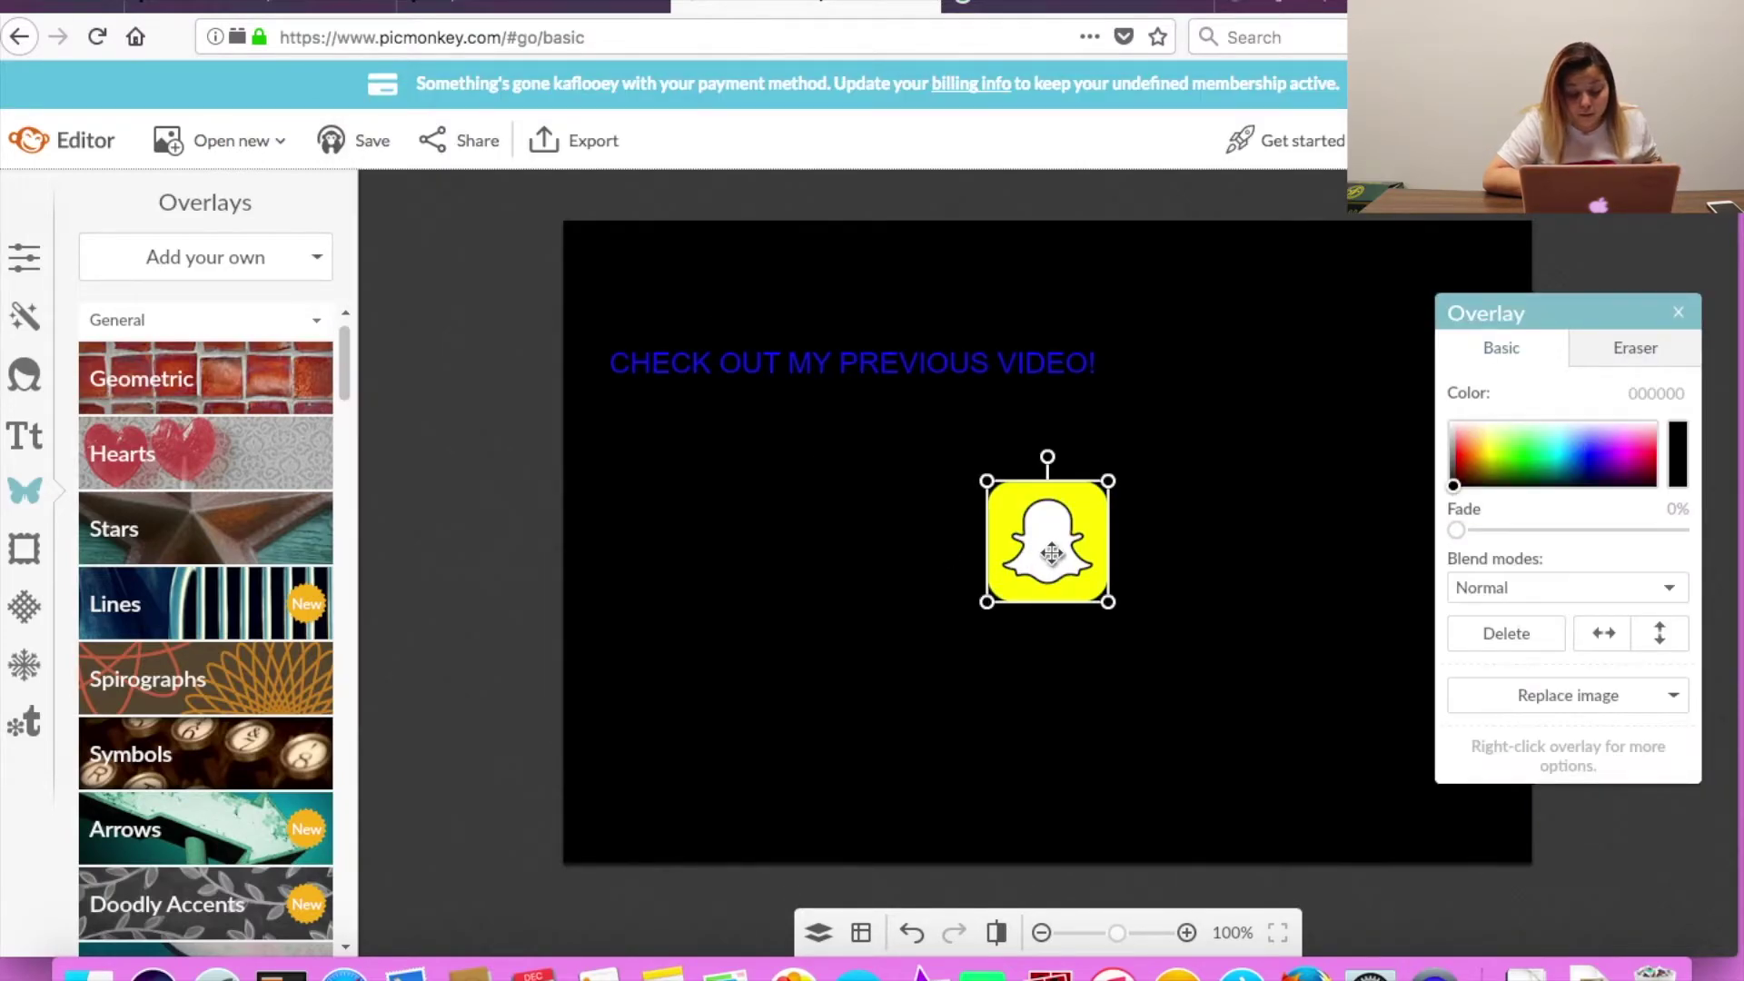
drag(1051, 554, 1136, 608)
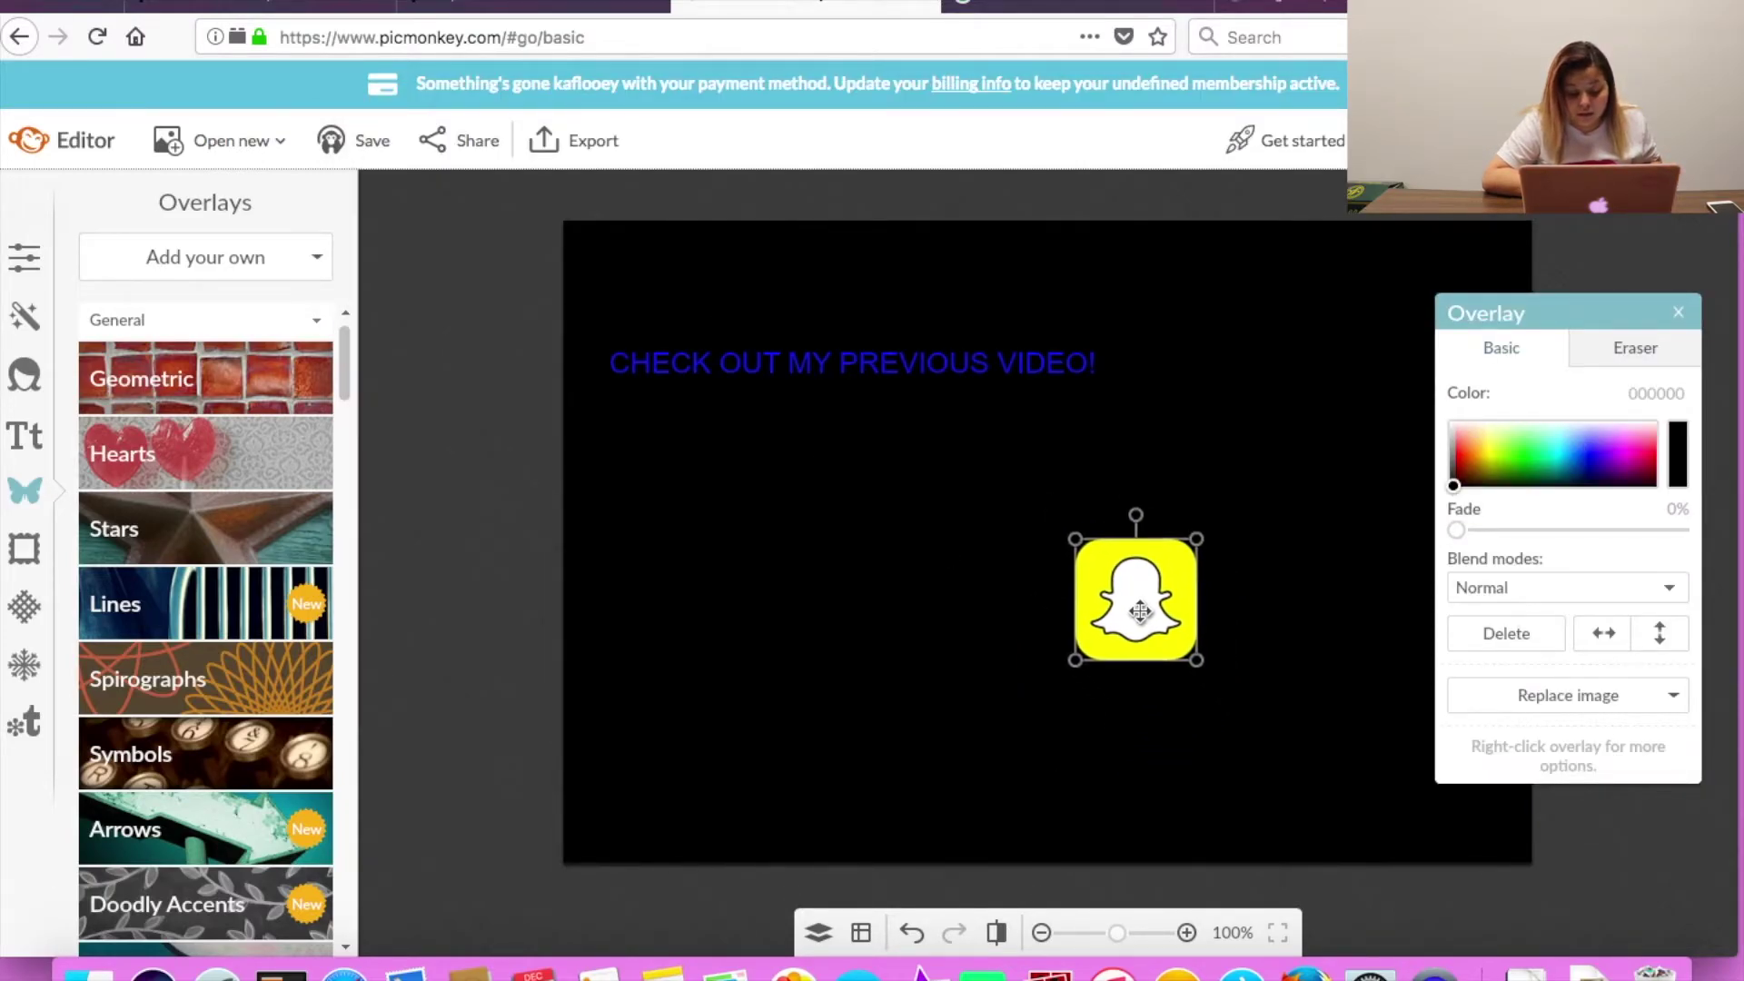
click(1214, 712)
click(1190, 628)
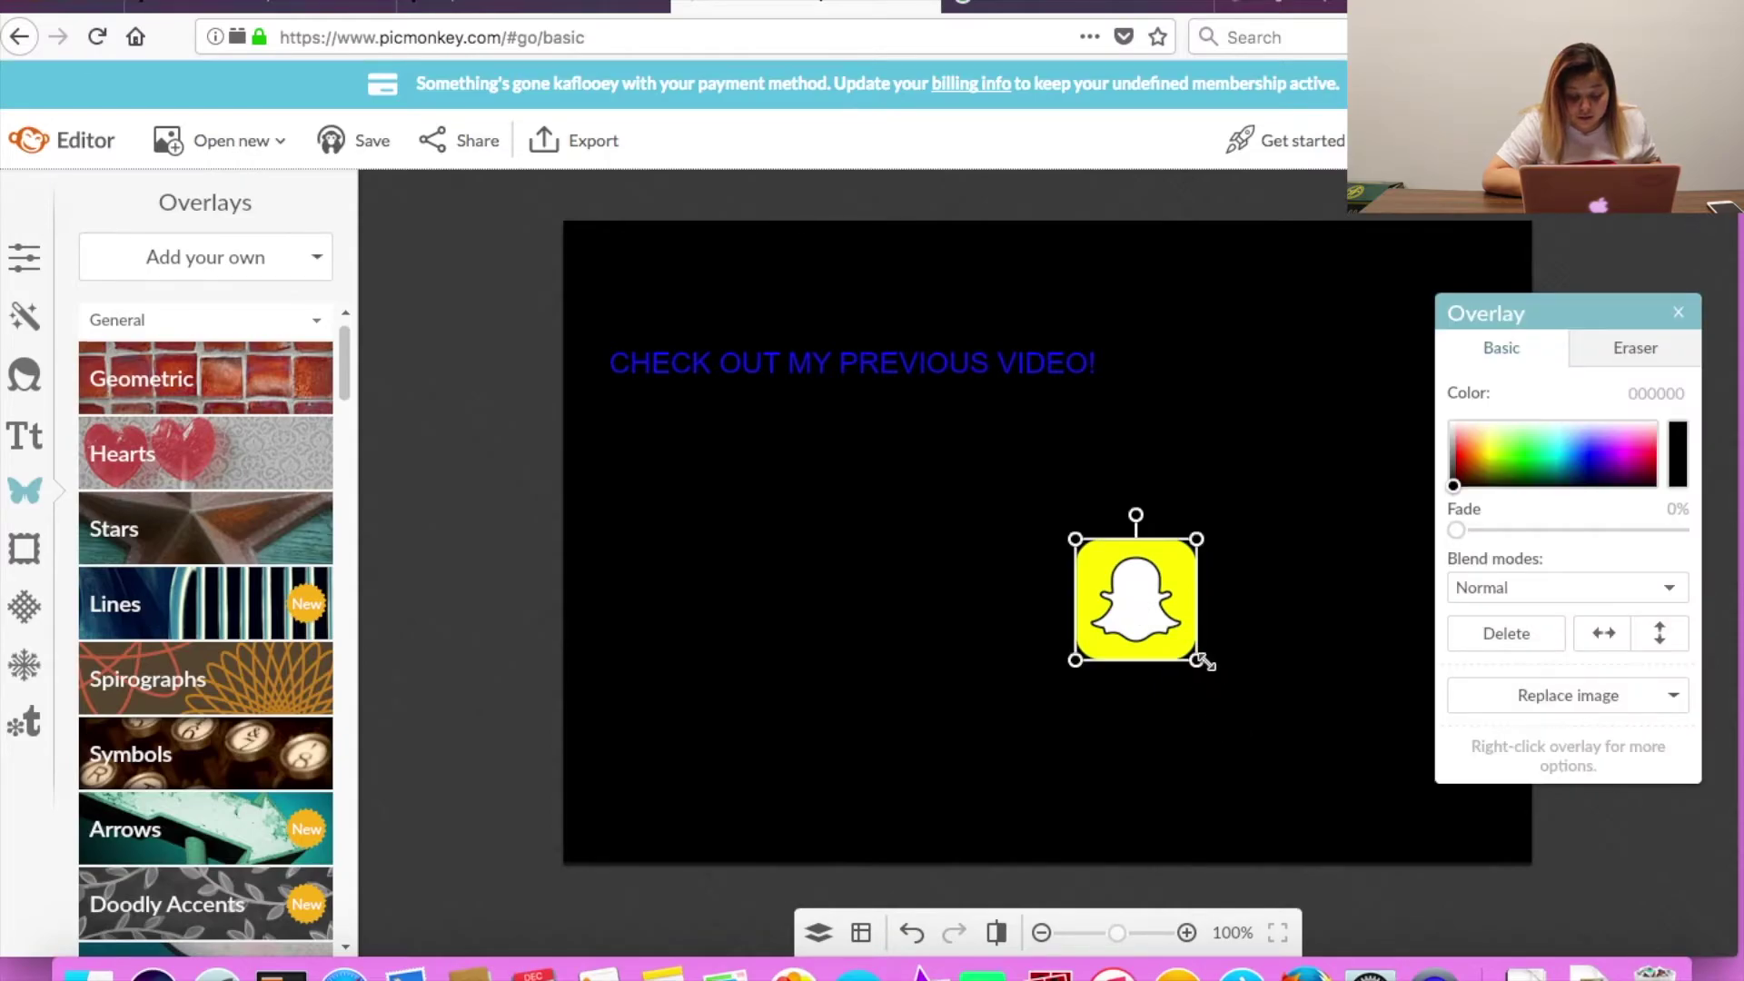
drag(1197, 655, 1187, 650)
click(980, 726)
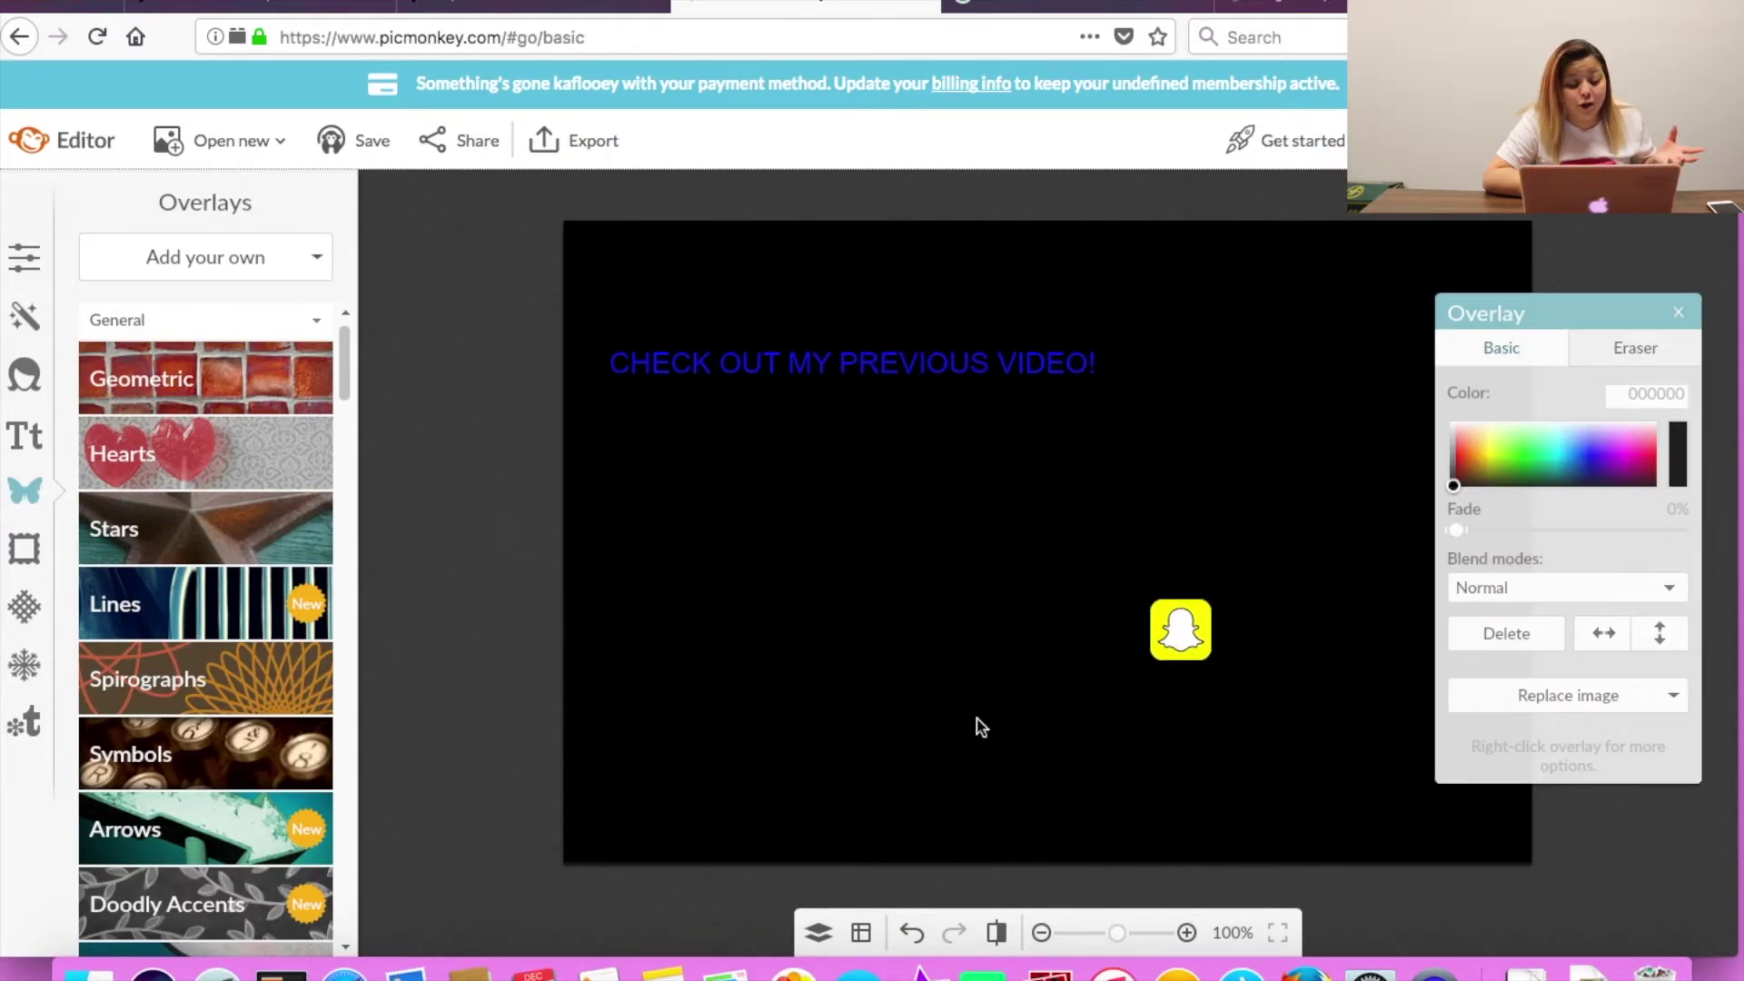
Change the Google image search to 'TRANSPARENT instagram LOGO'.
click(1086, 5)
scroll(1295, 325, up, 5)
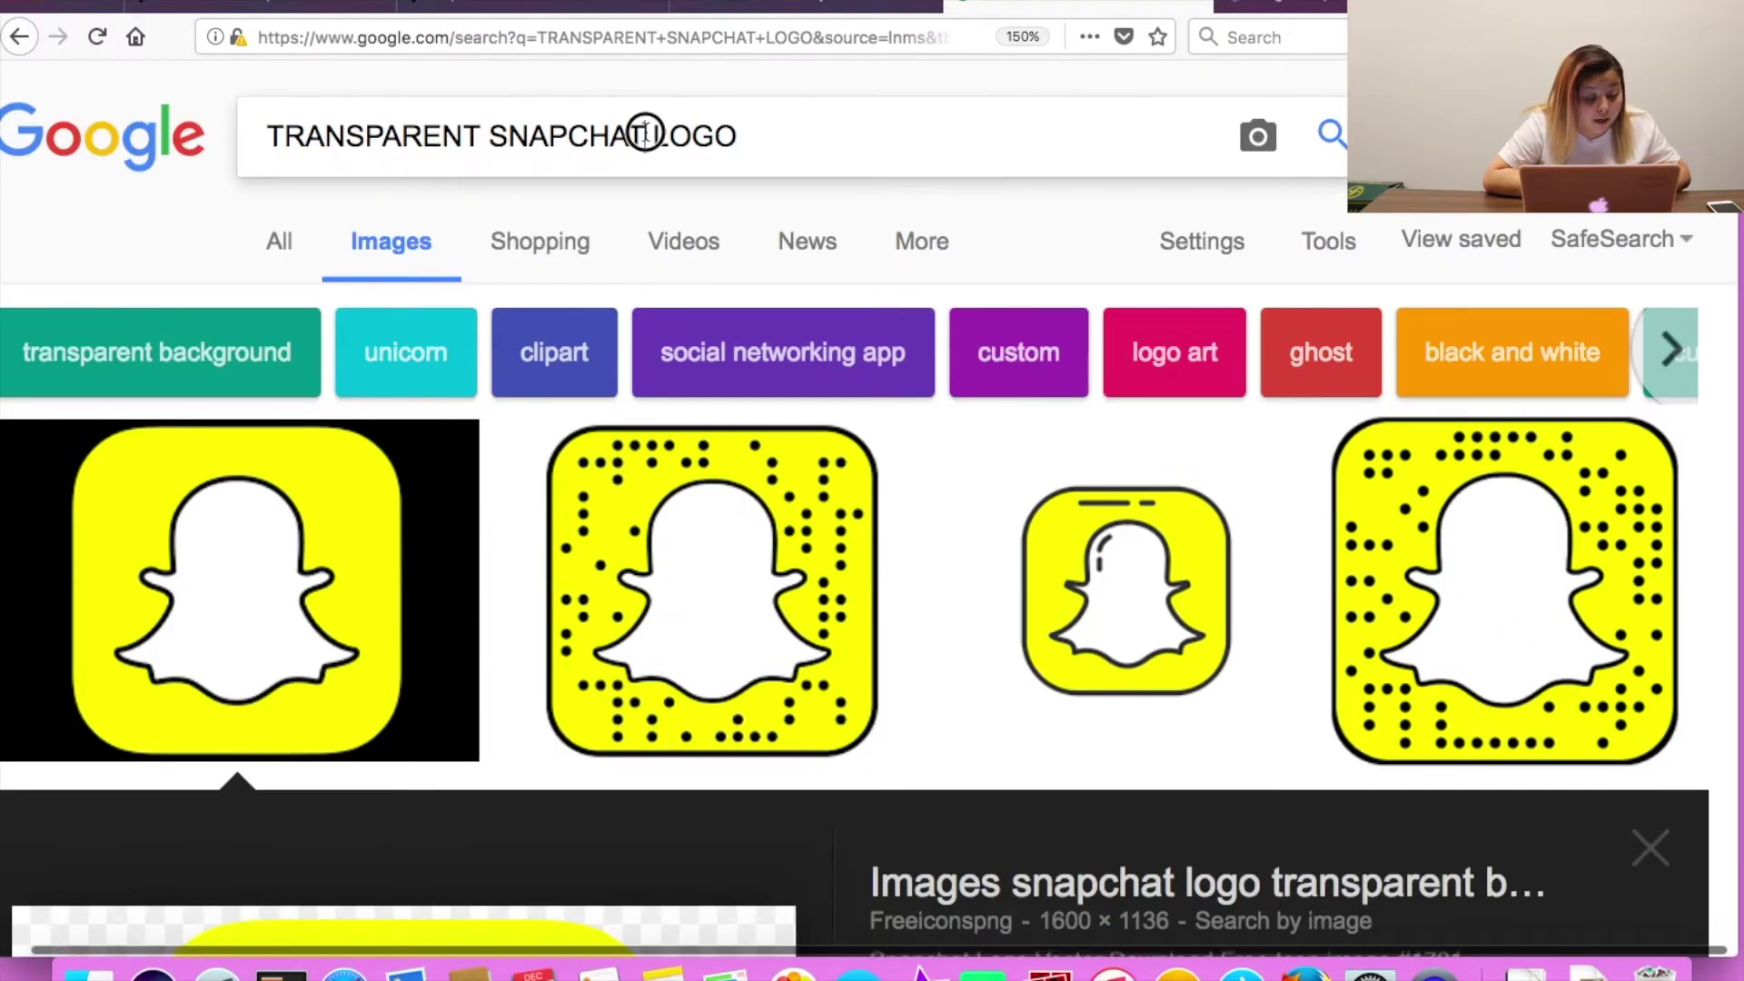
drag(645, 134, 506, 135)
key(BackSpace)
key(BackSpace)
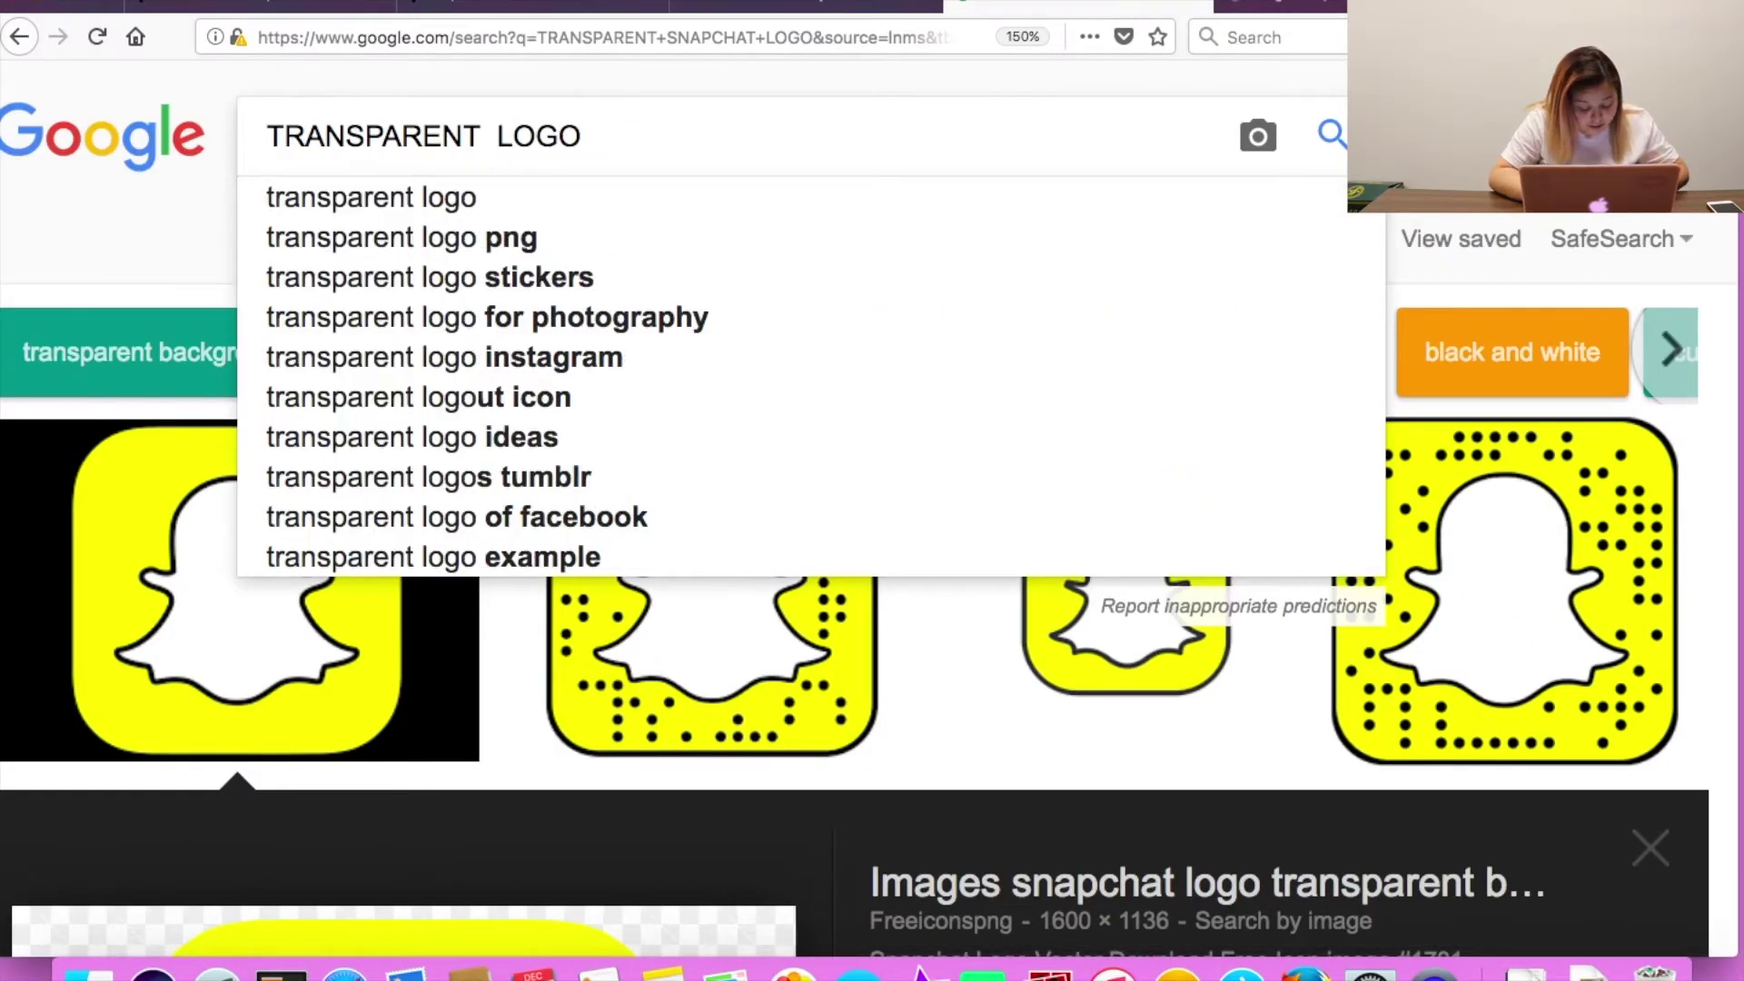
text(instagram)
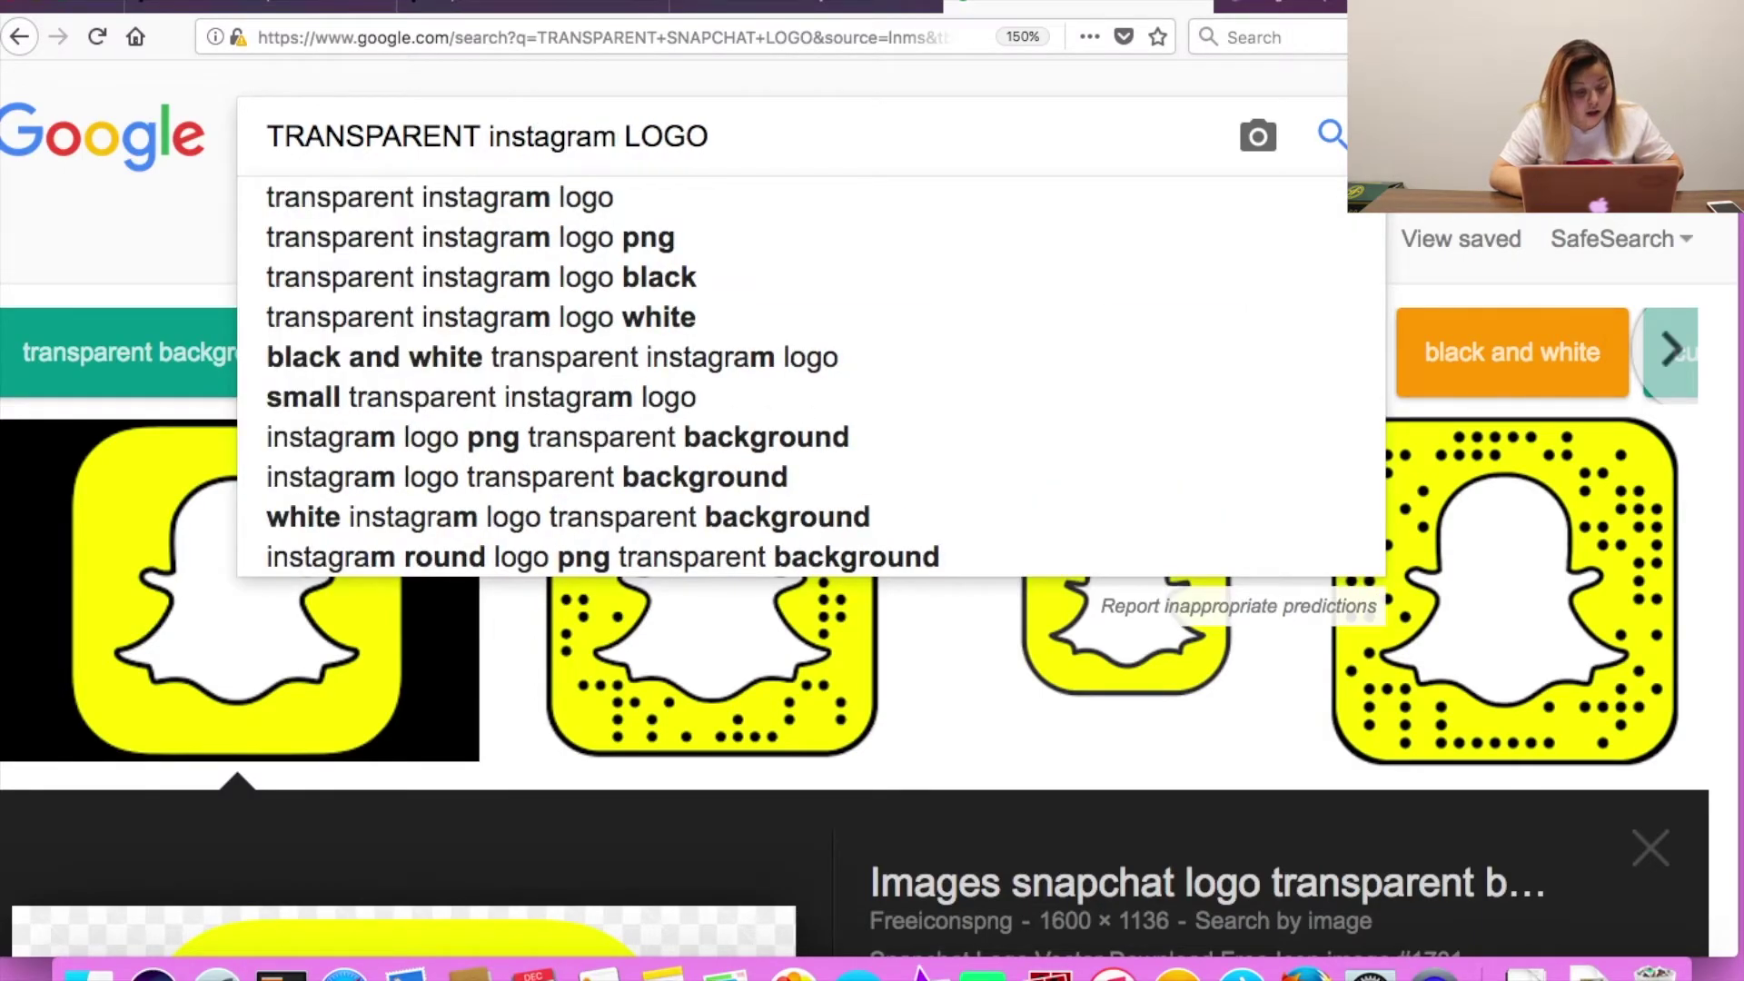
key(Return)
Save a transparent Instagram logo image to the desktop beside the Snapchat logo file.
scroll(488, 548, down, 3)
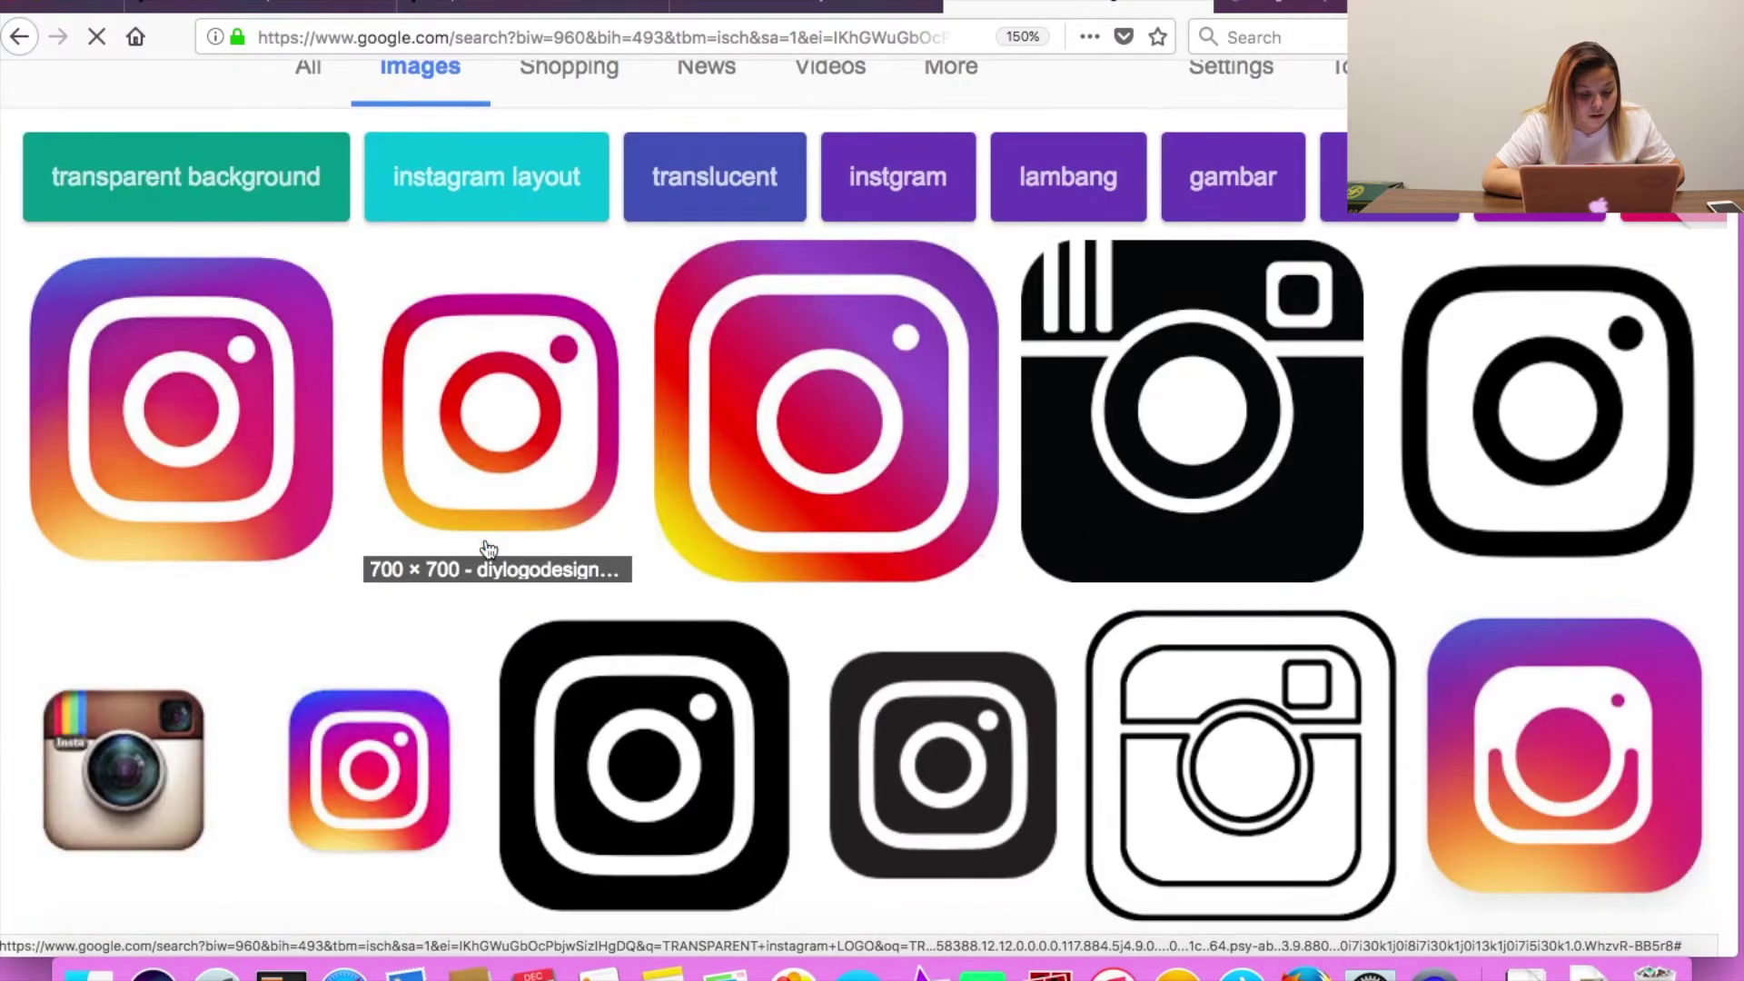
click(734, 463)
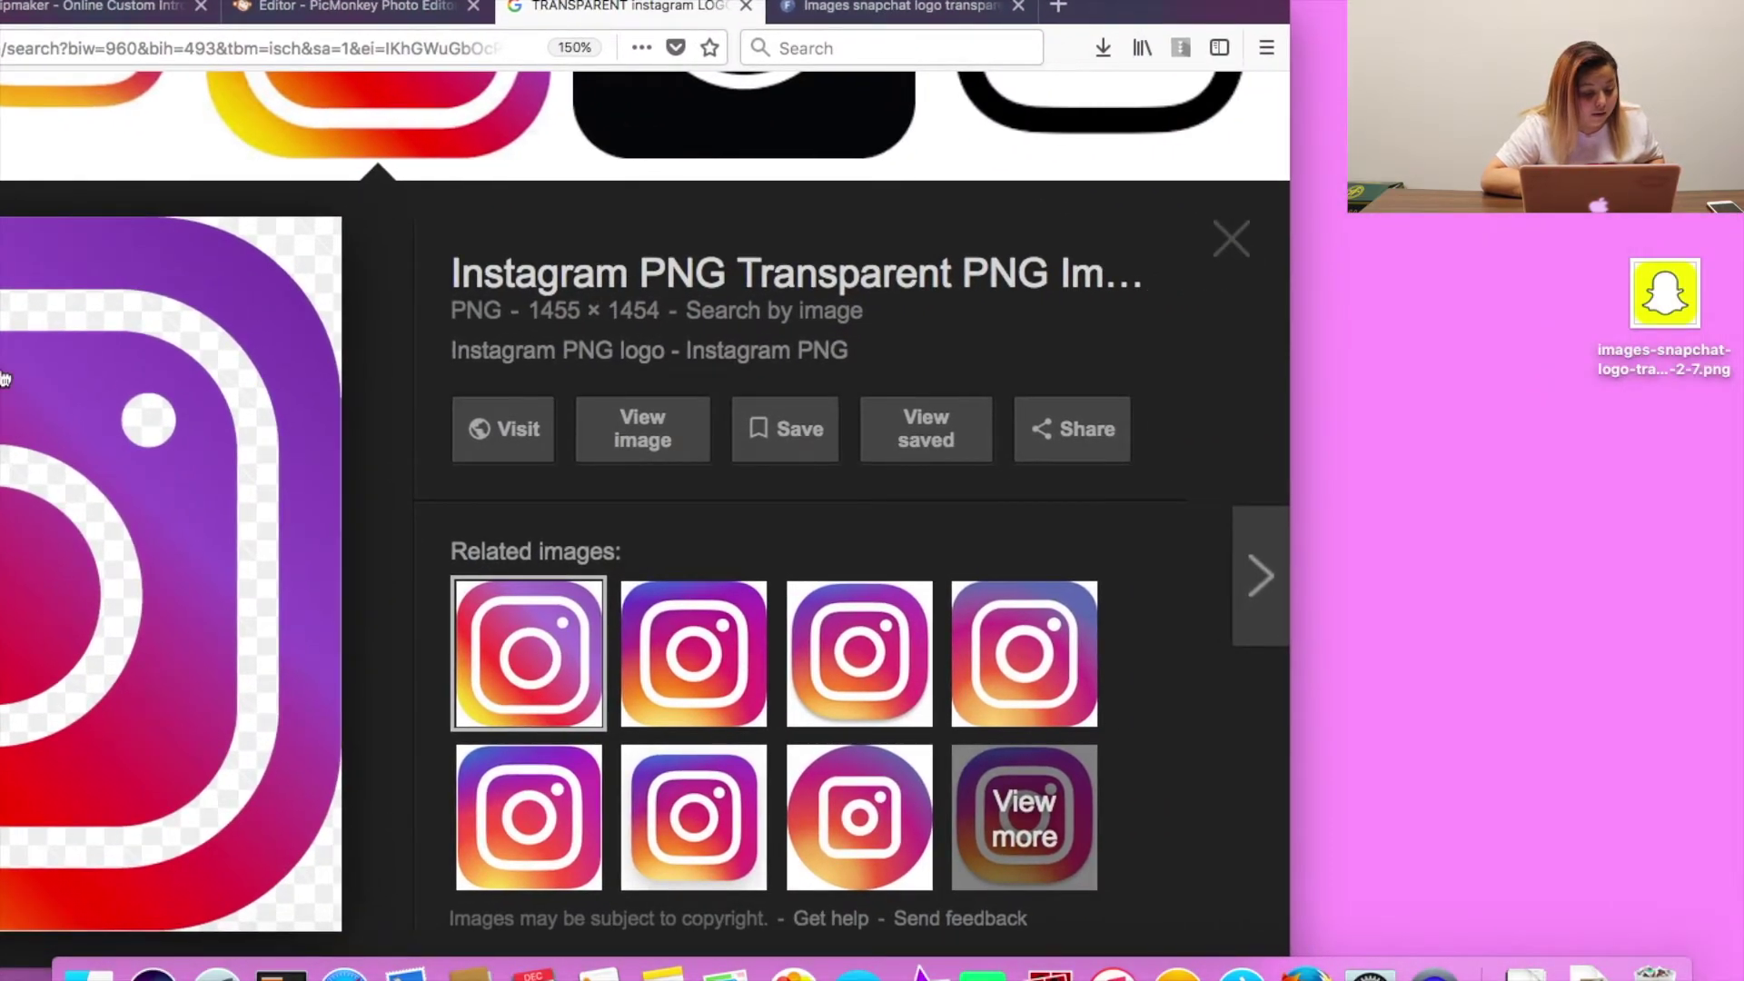
click(178, 468)
drag(178, 468, 1662, 490)
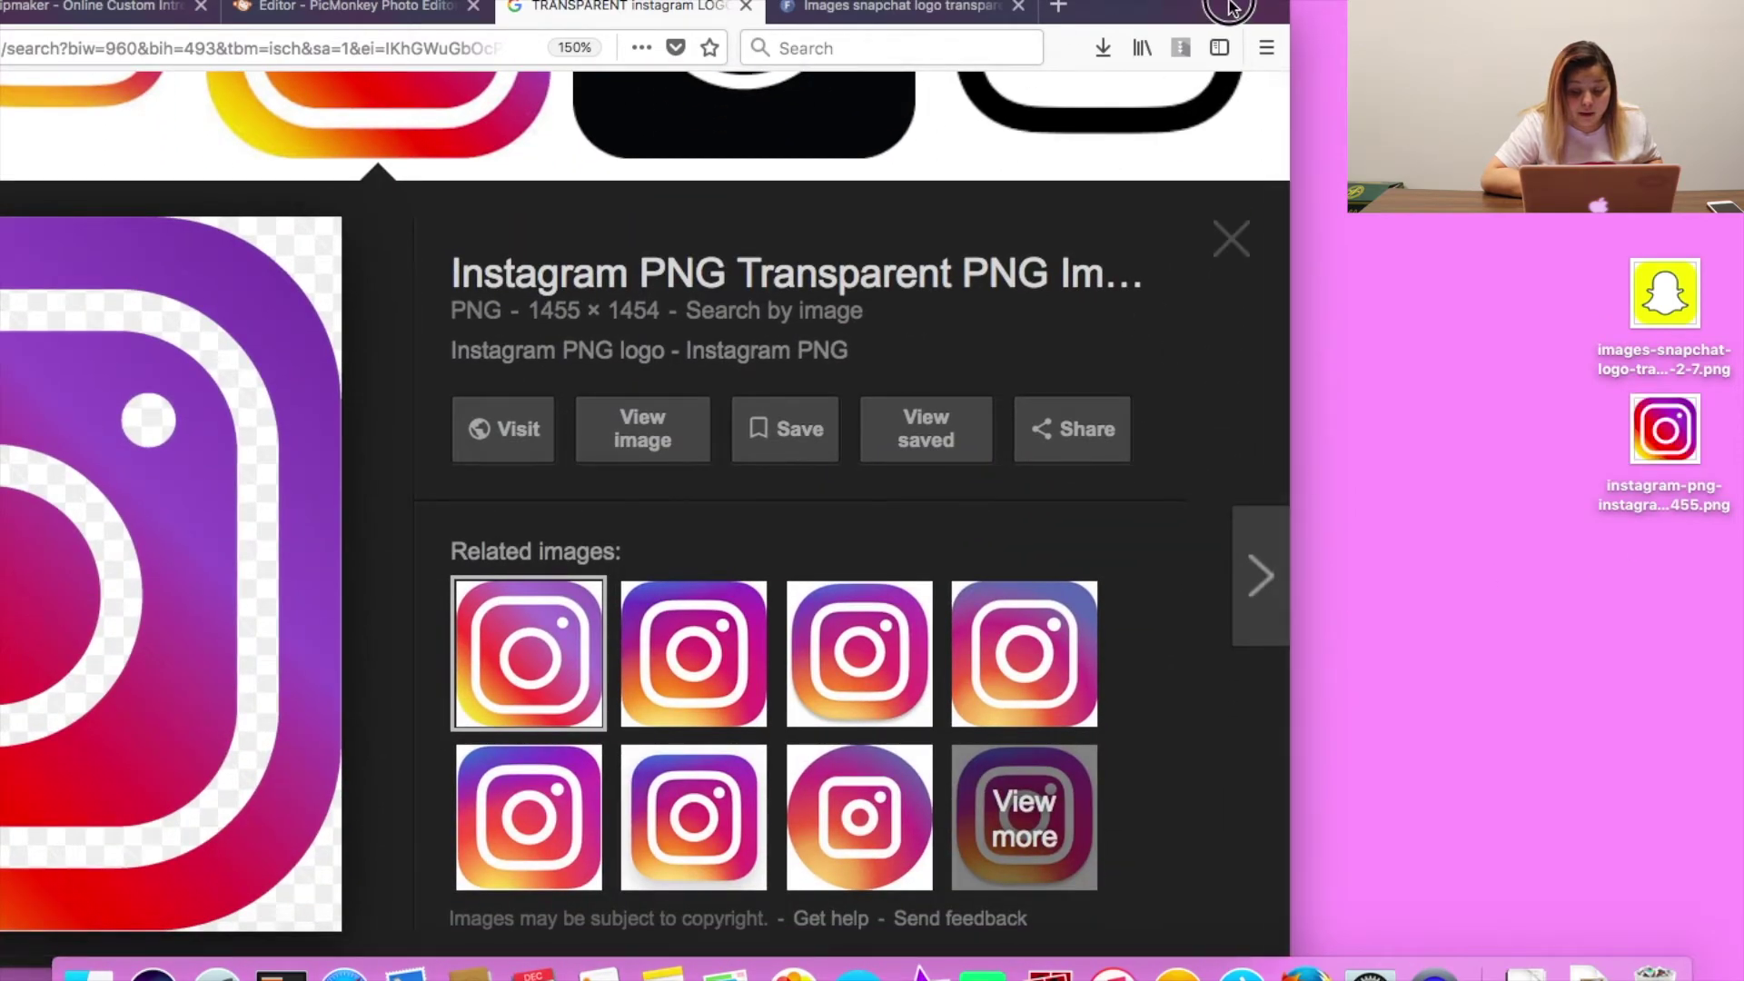
drag(1239, 23, 1638, 13)
Upload the saved Instagram PNG as an overlay and place it below the Snapchat logo.
click(750, 8)
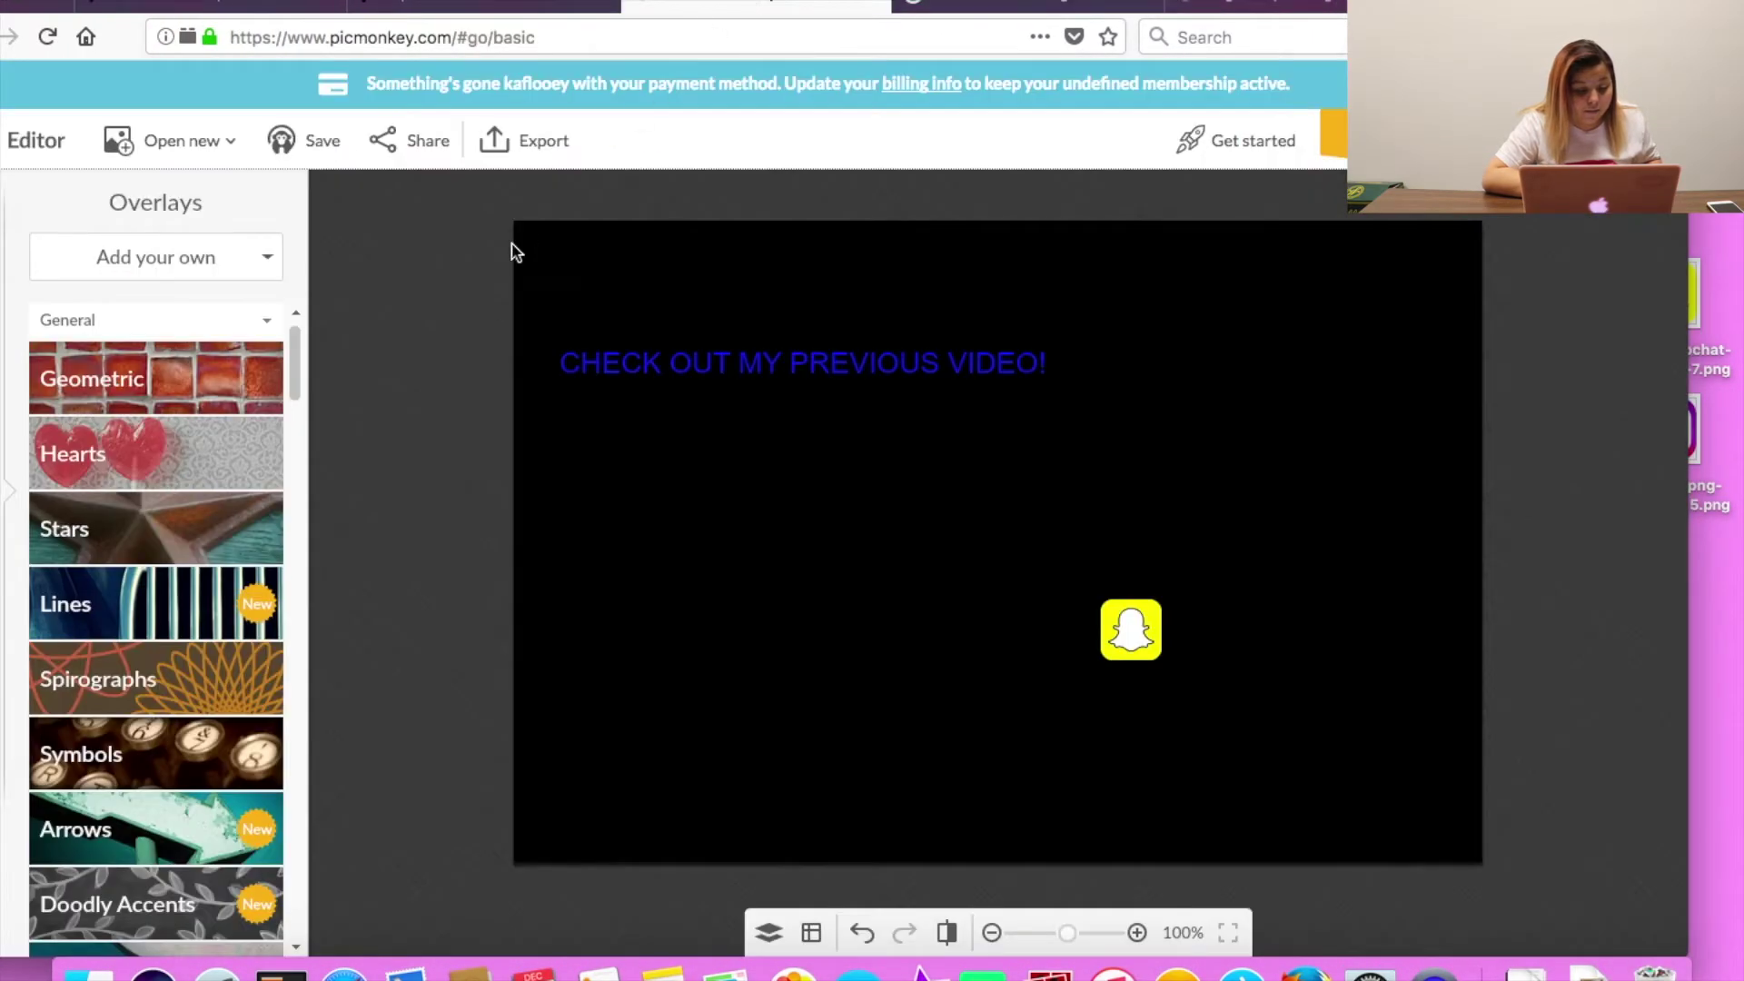
click(178, 265)
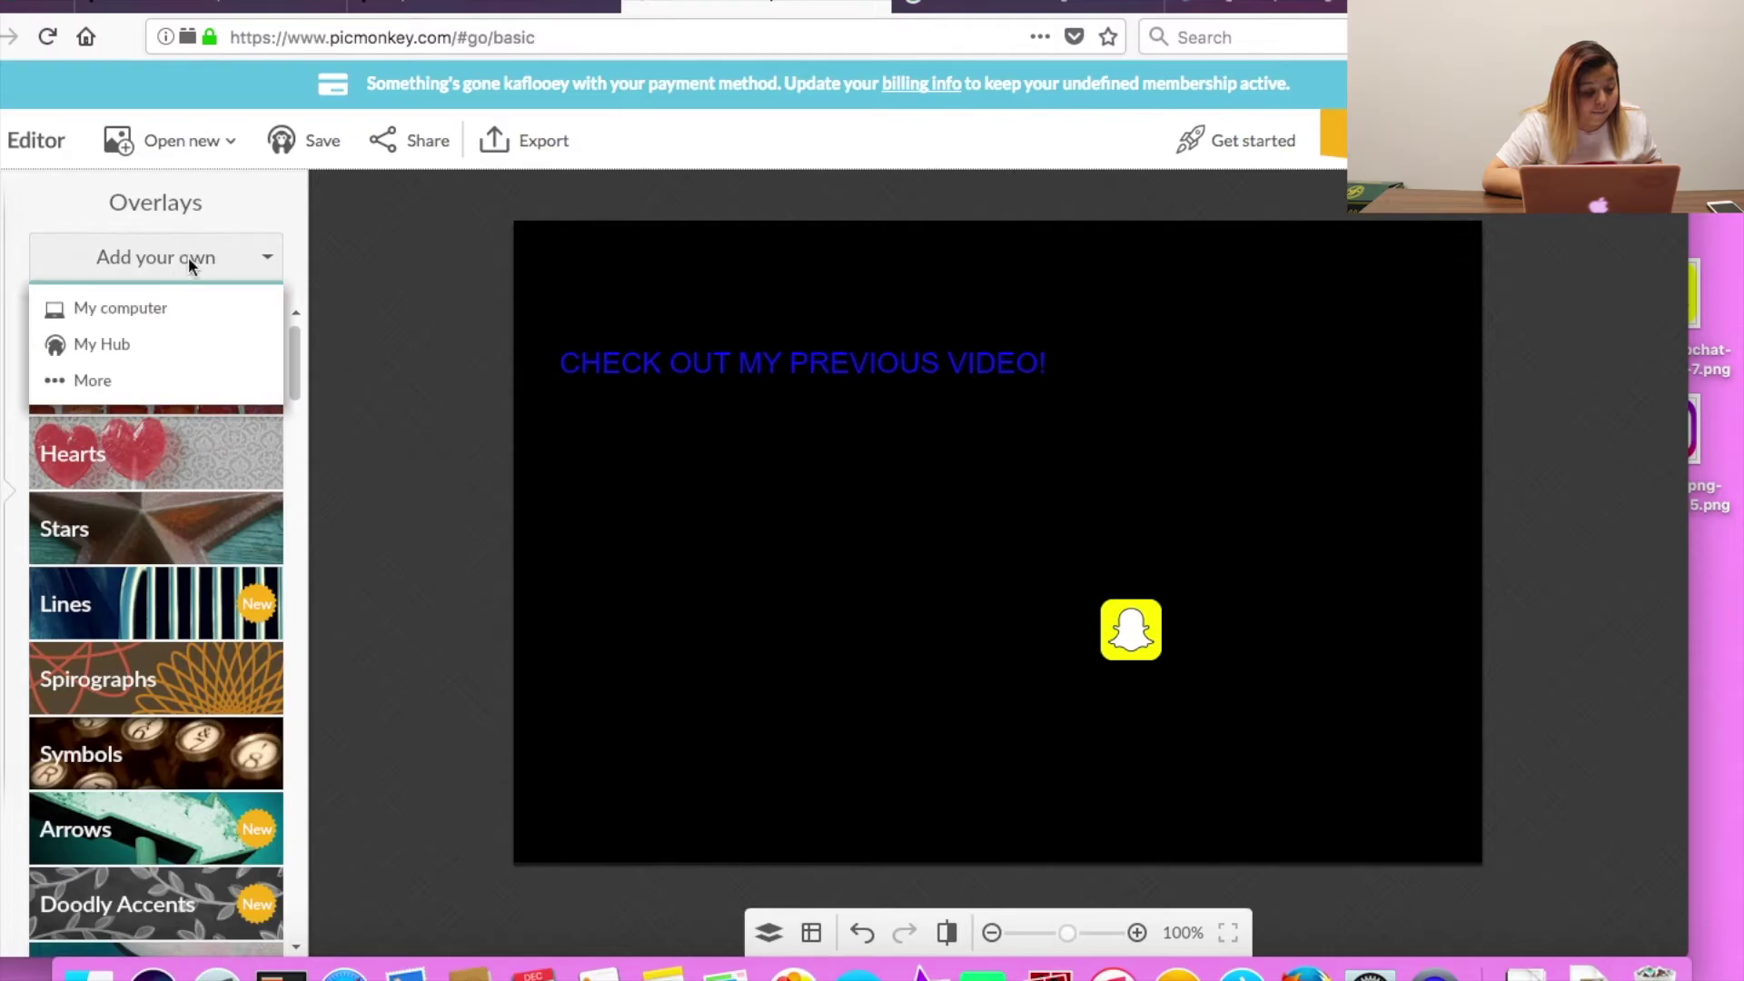
click(177, 318)
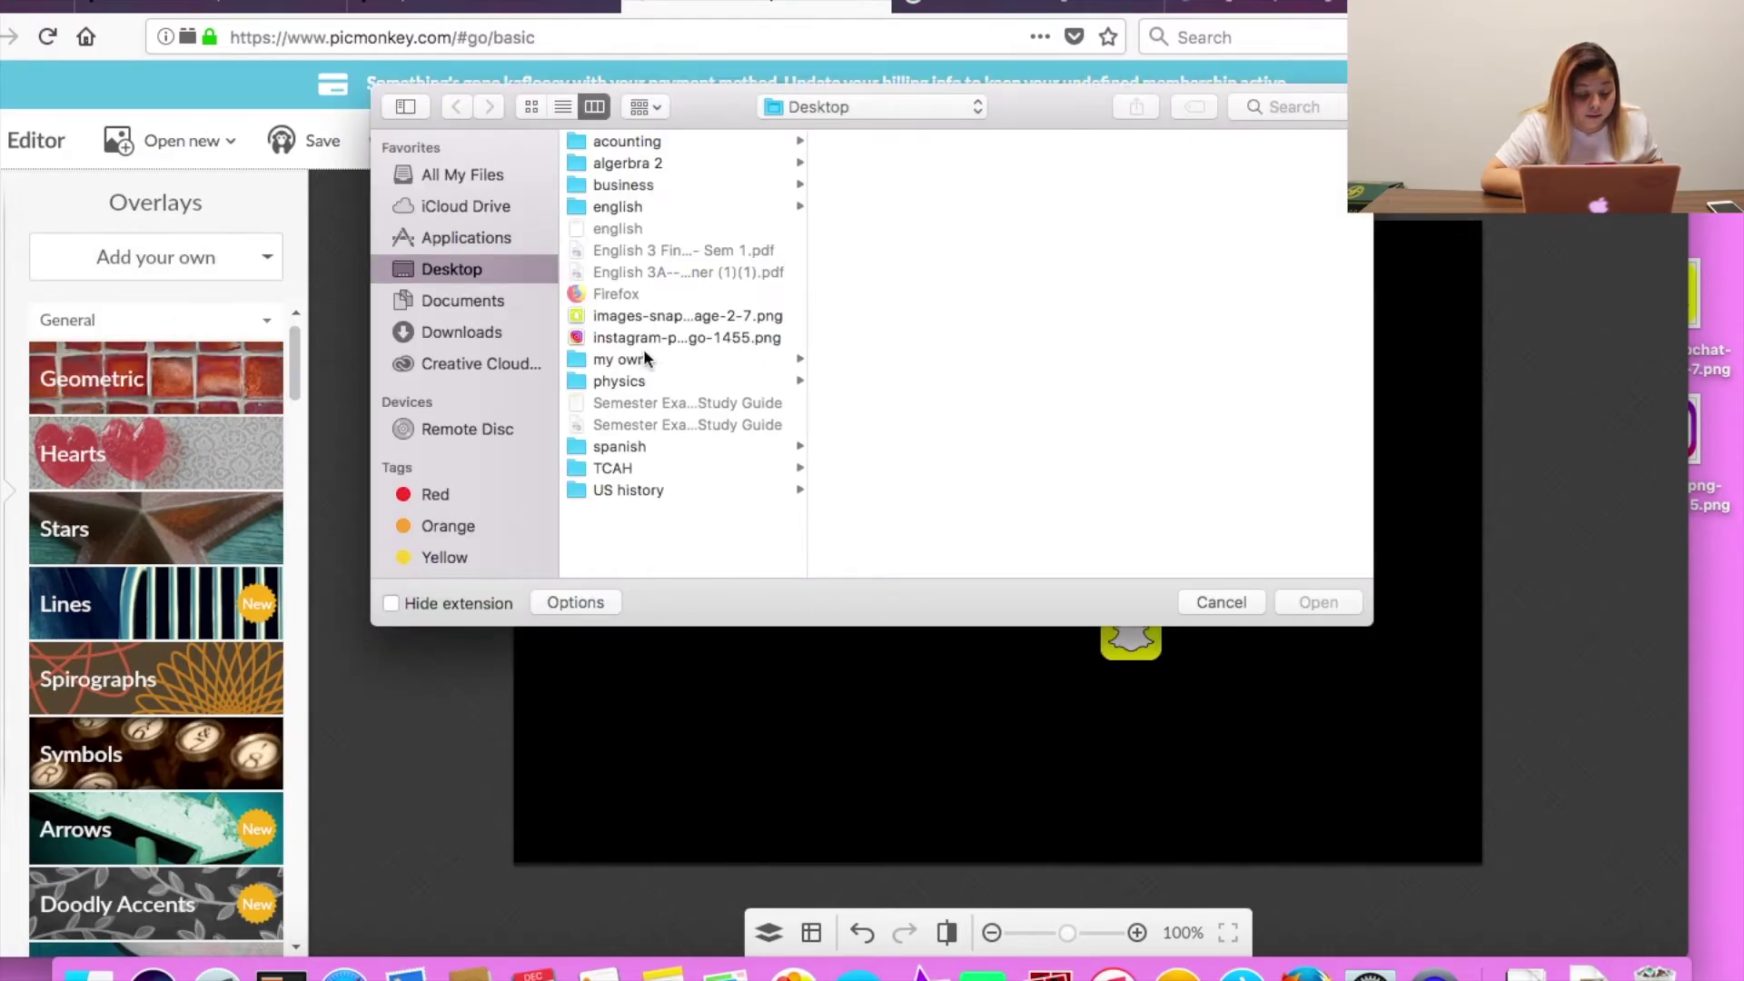
double_click(641, 330)
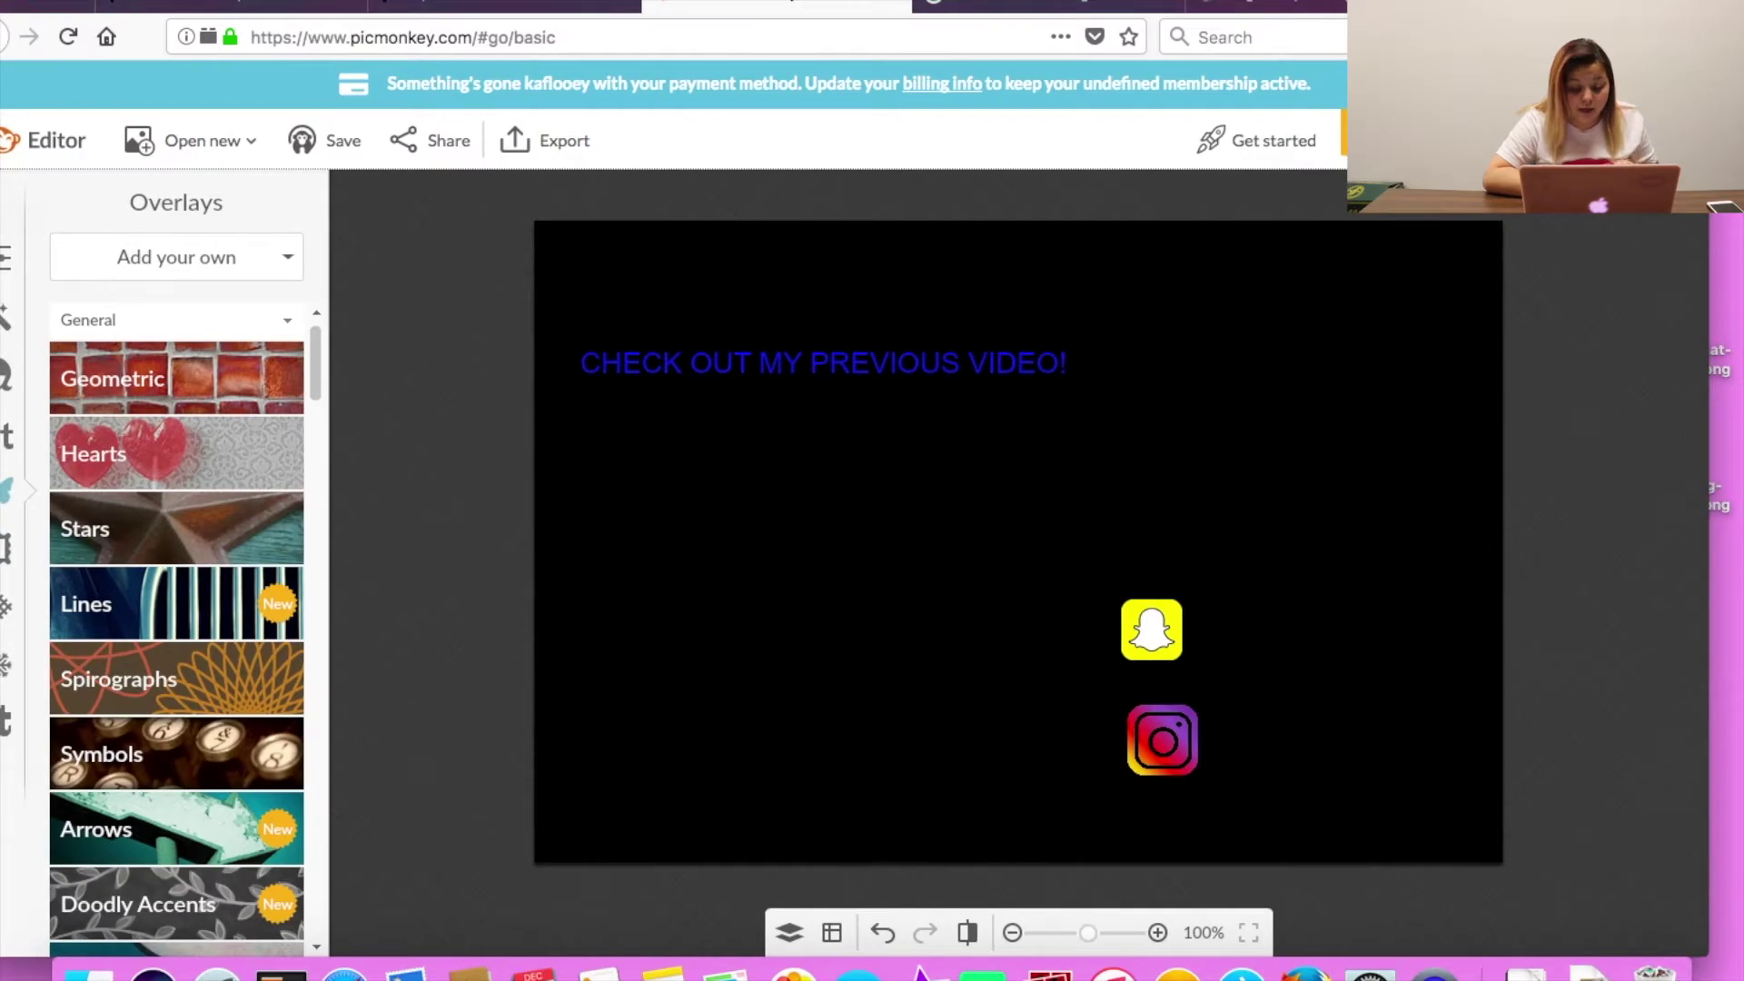
click(0, 425)
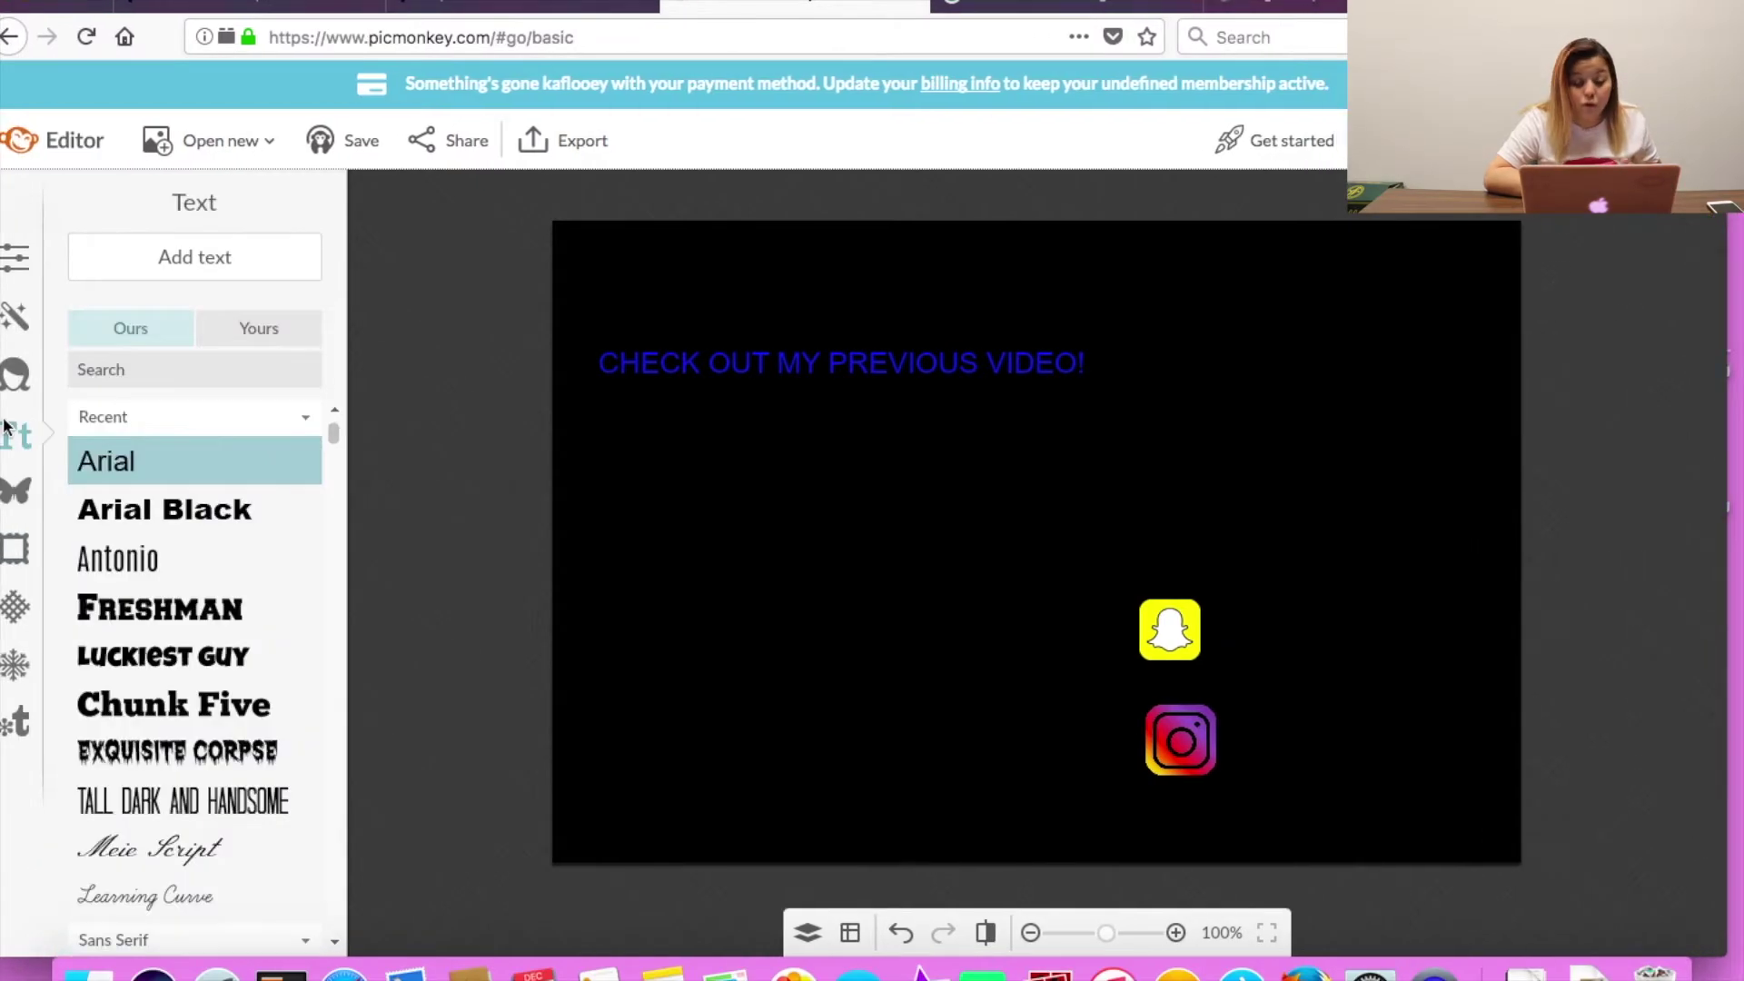
Add an ececec-coloured text caption with the creator's social handle beside the Snapchat and Instagram logos.
click(243, 253)
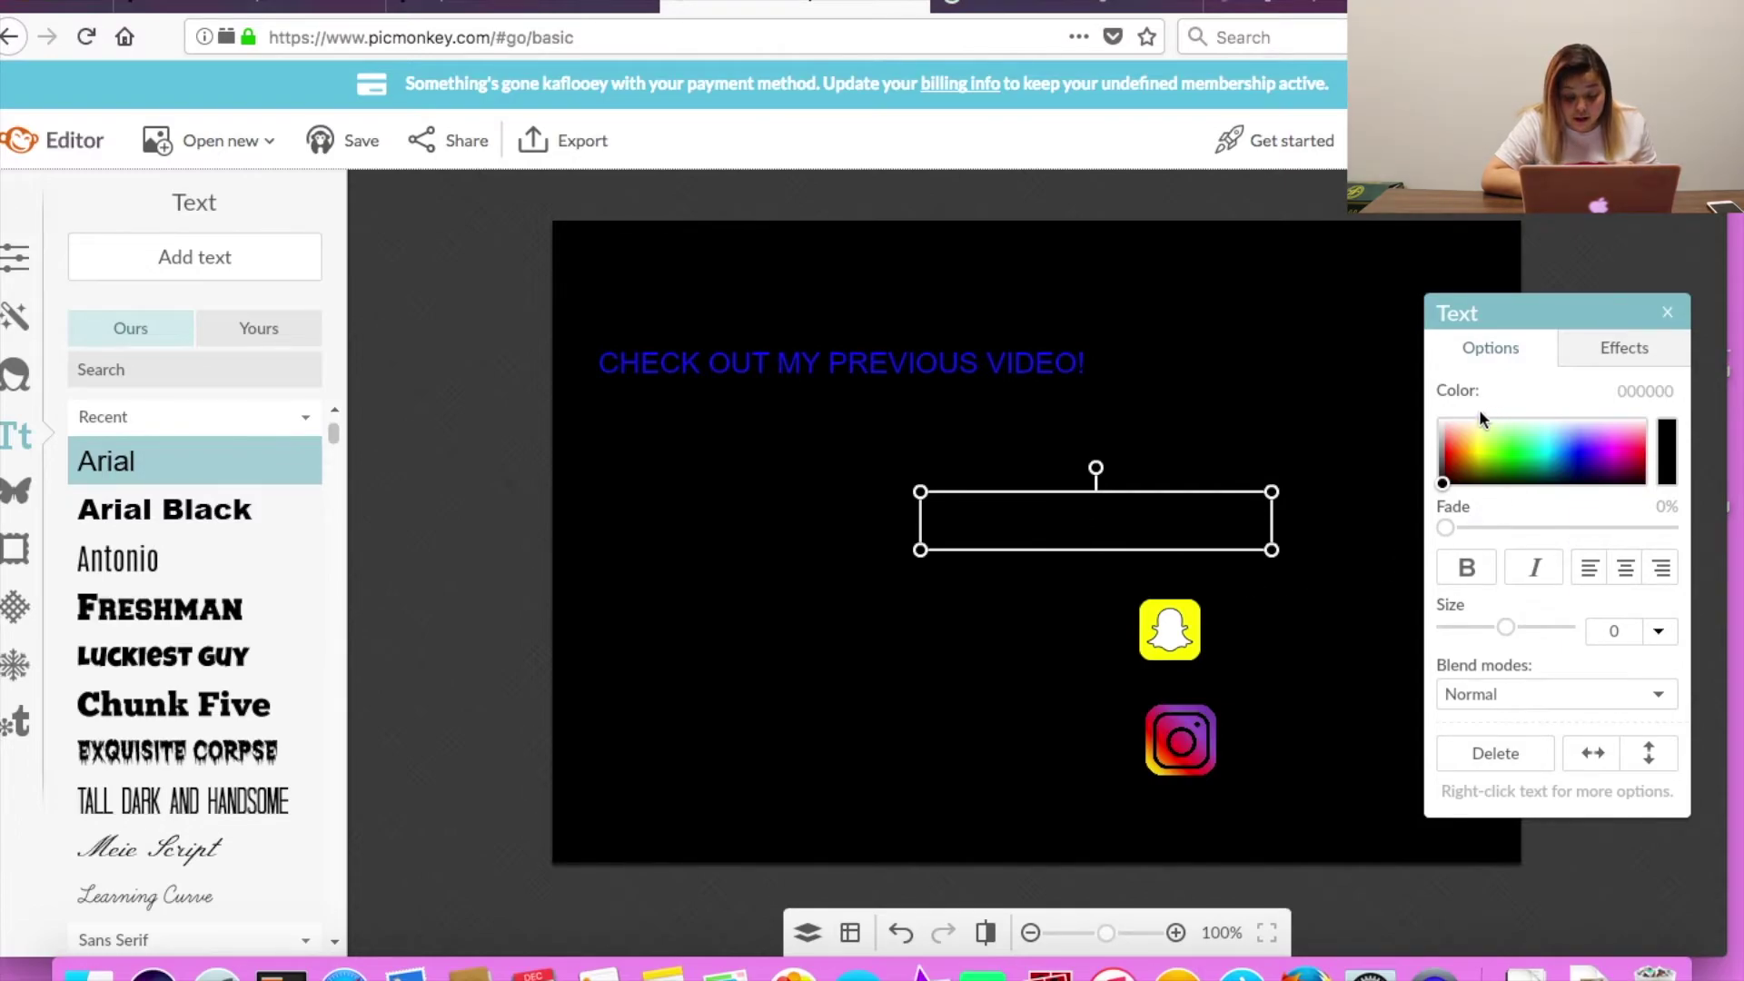
click(1444, 427)
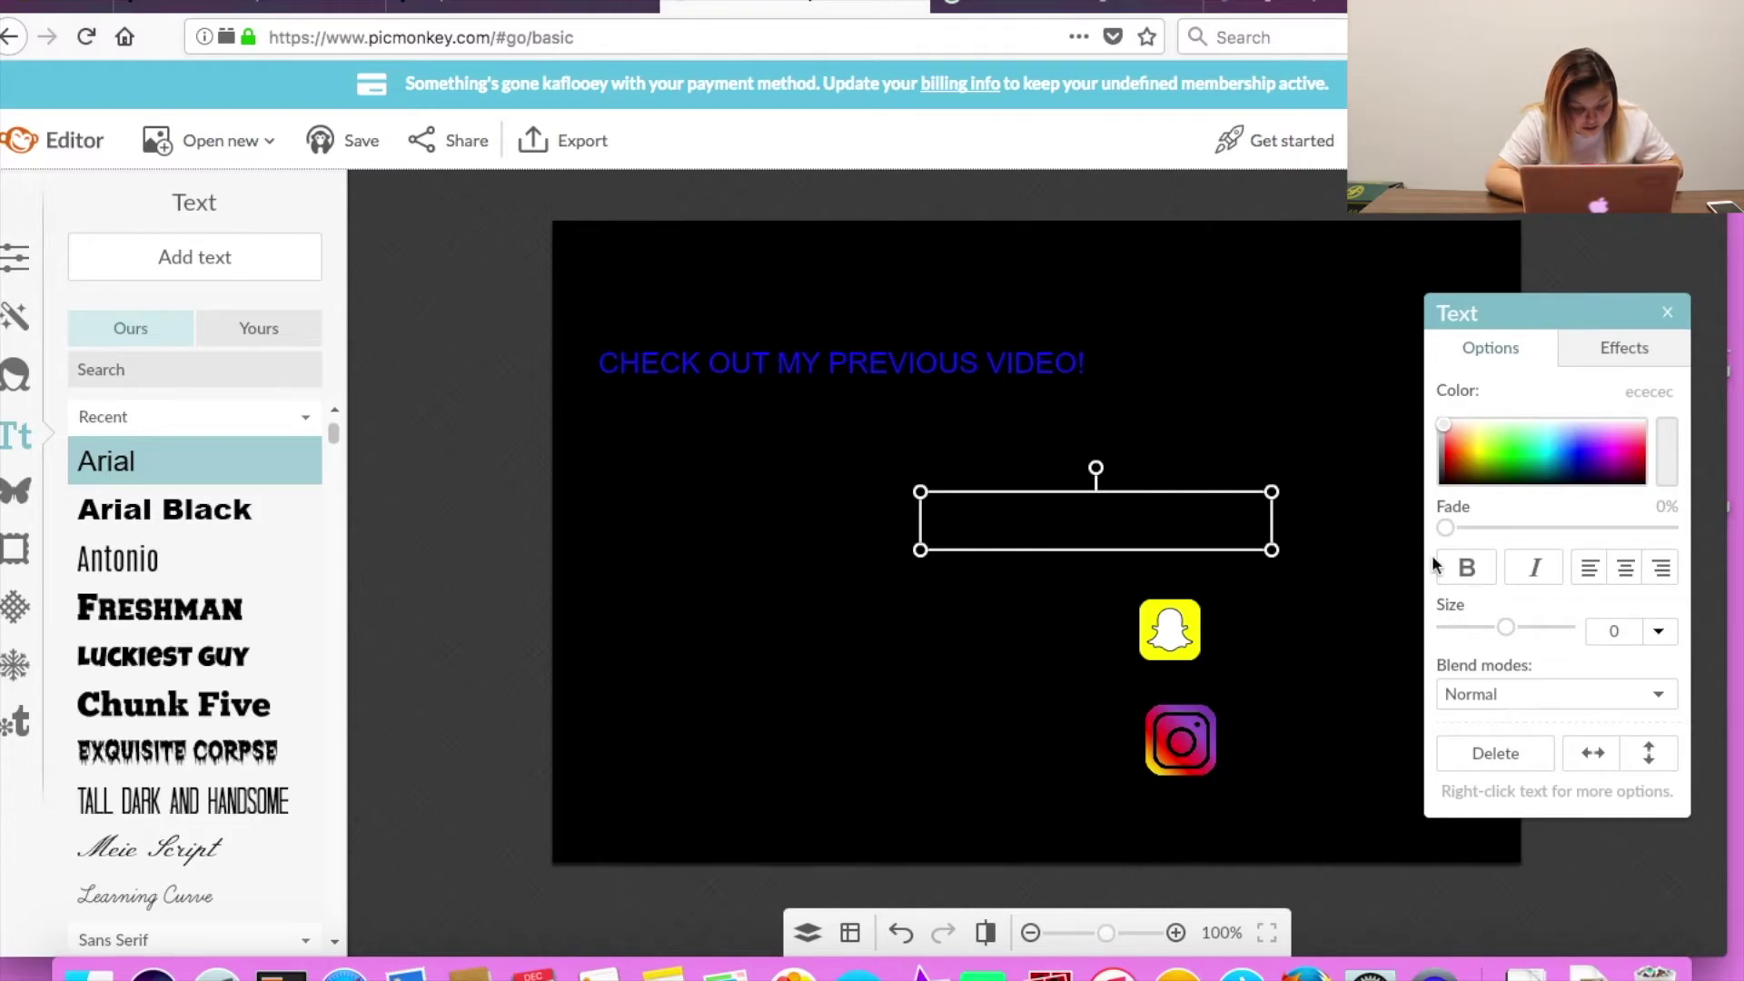
click(1109, 473)
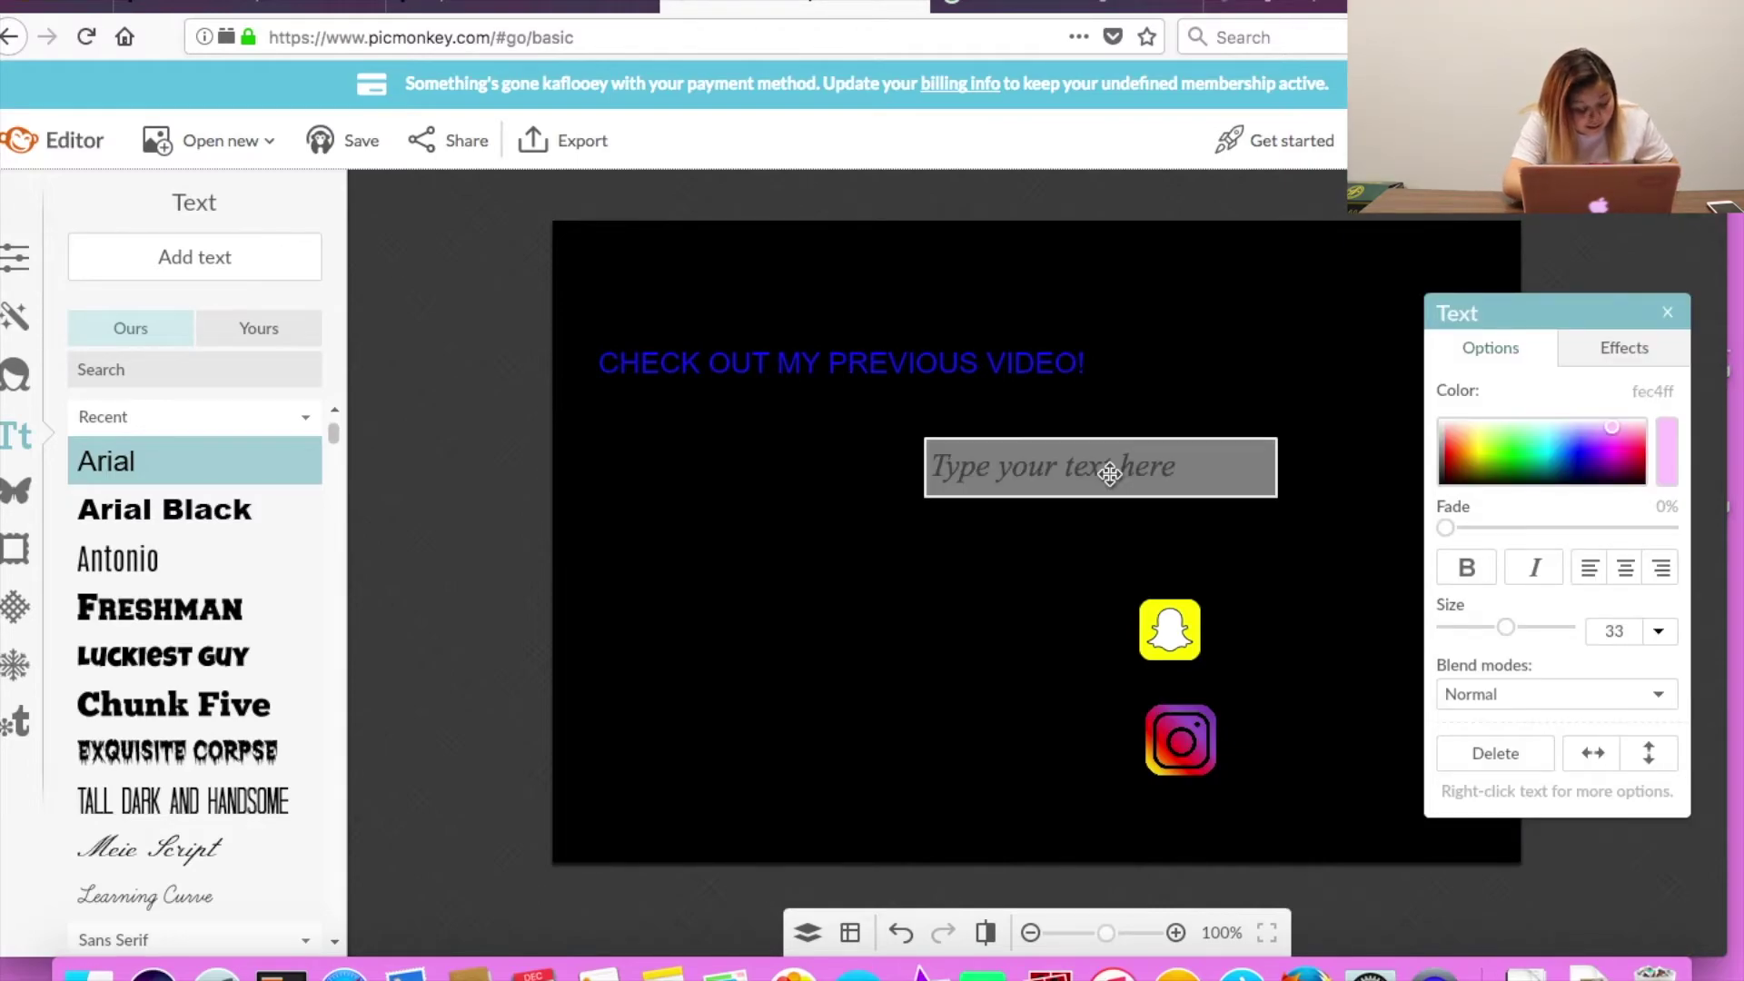
text(@aide)
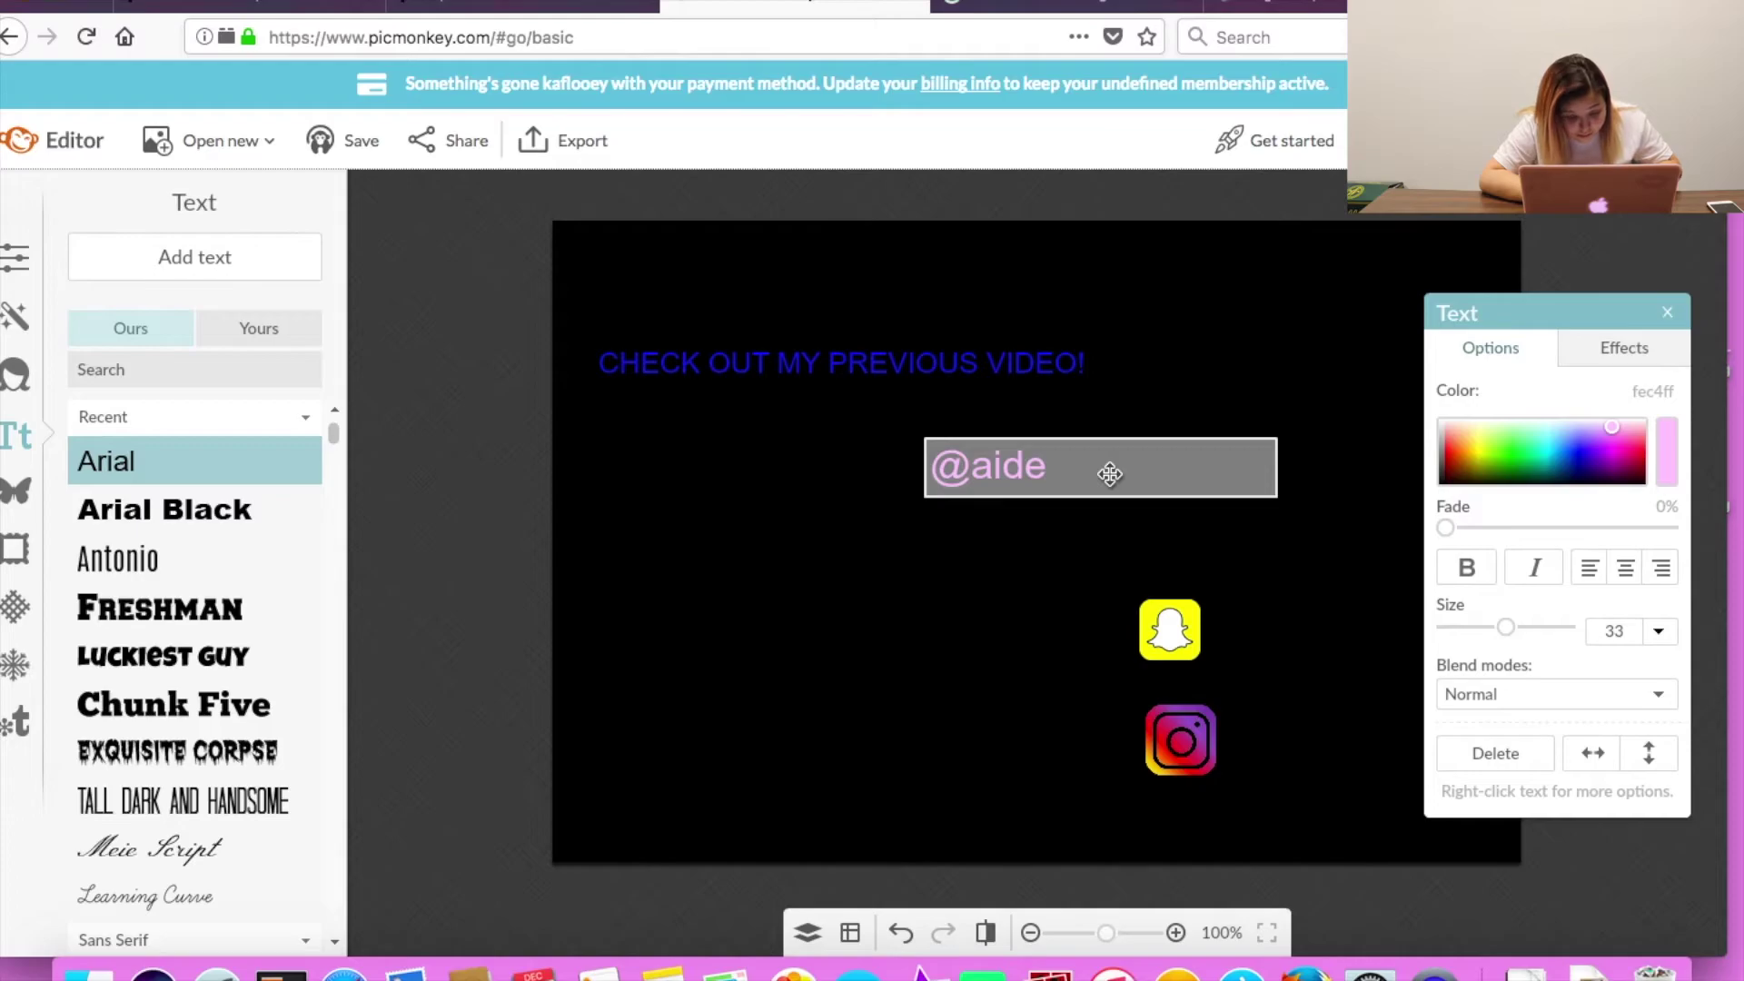
text(erosales)
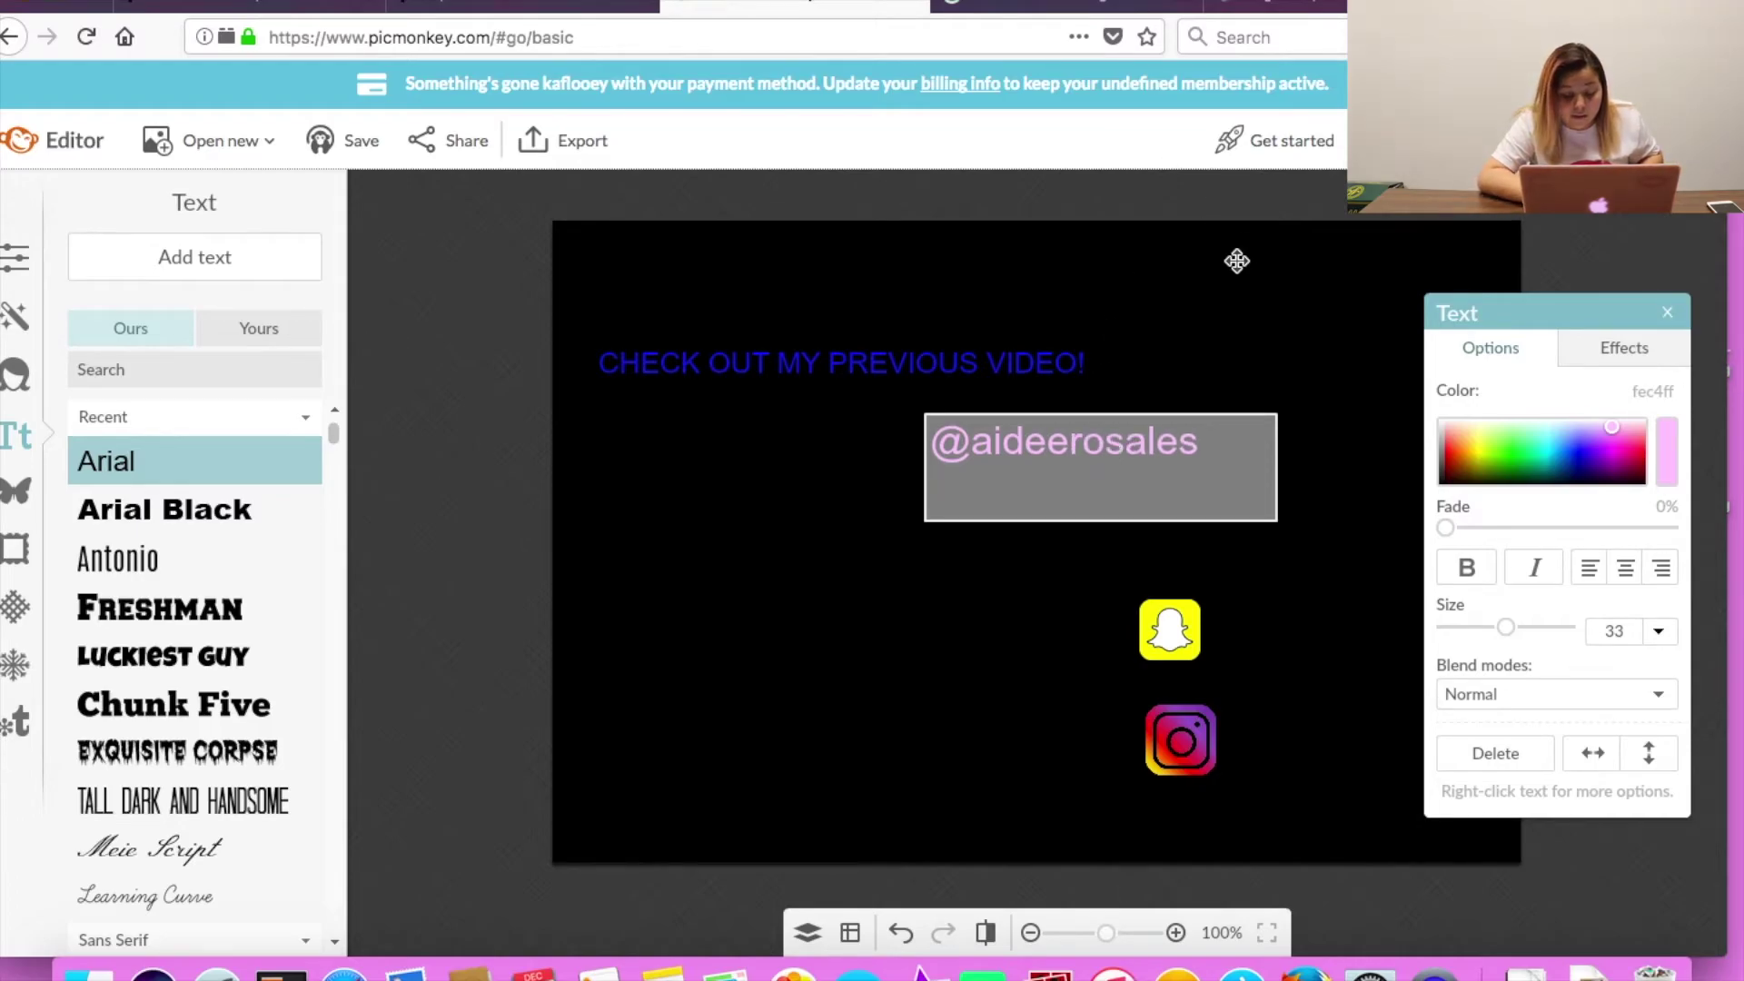
click(1235, 263)
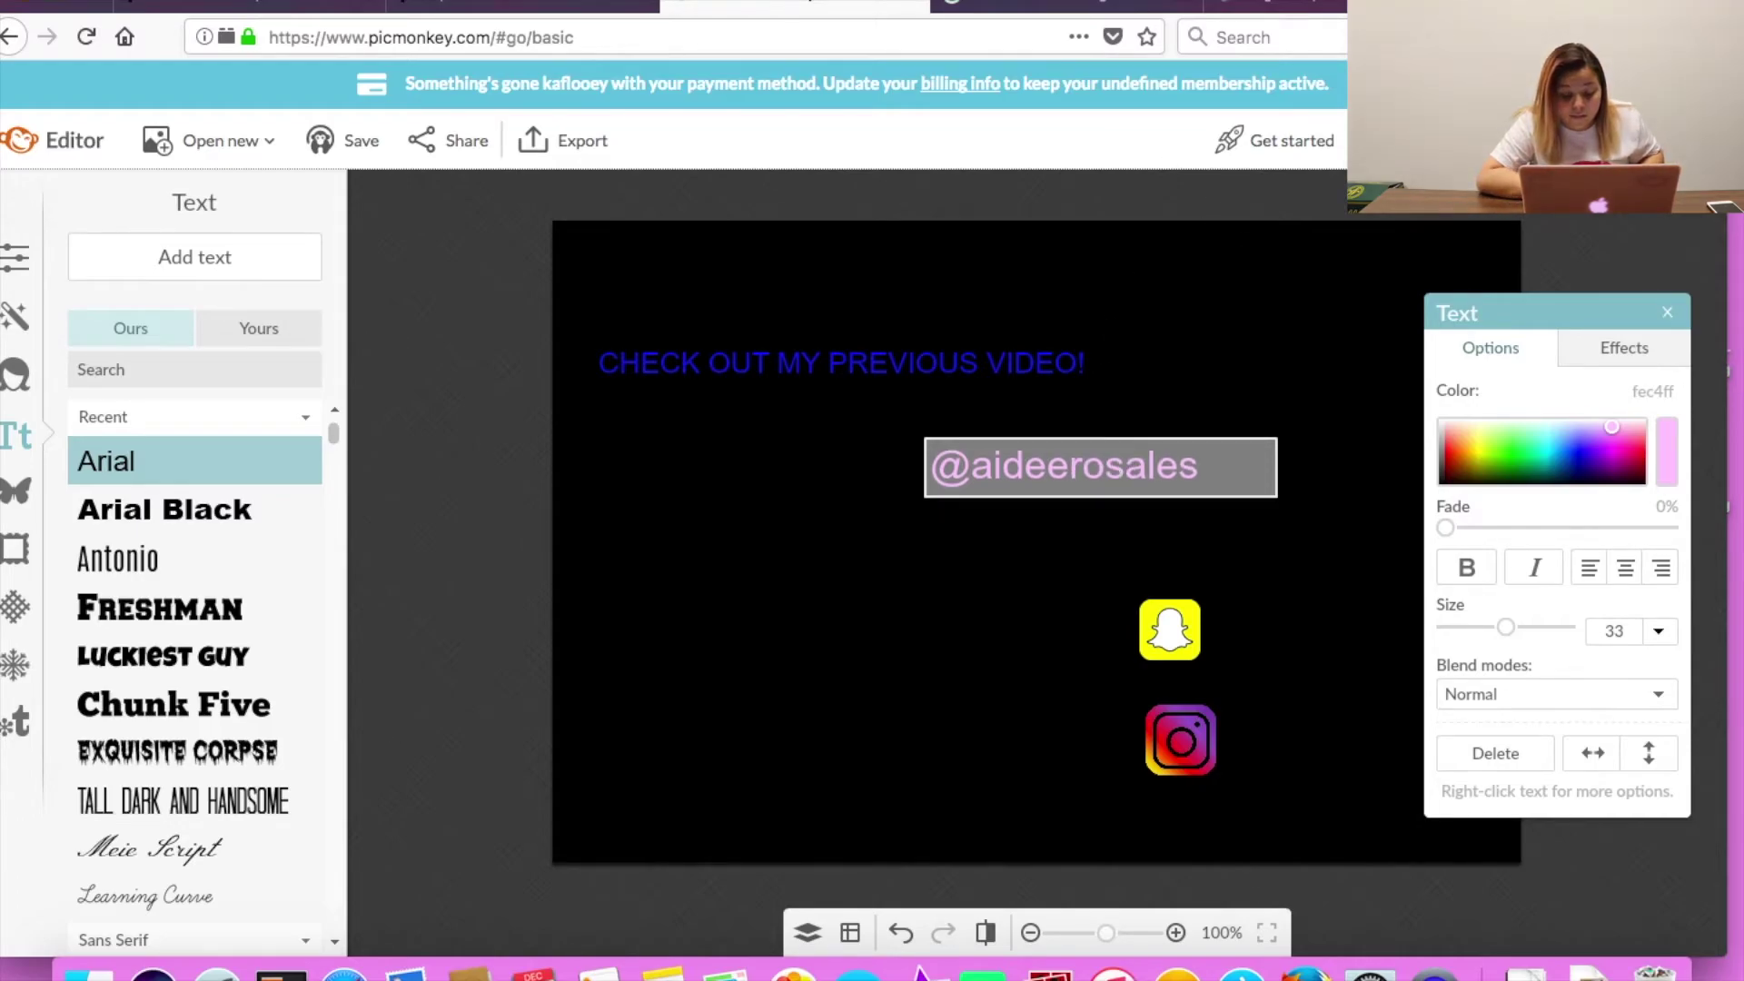
drag(1196, 478, 1498, 685)
click(1389, 603)
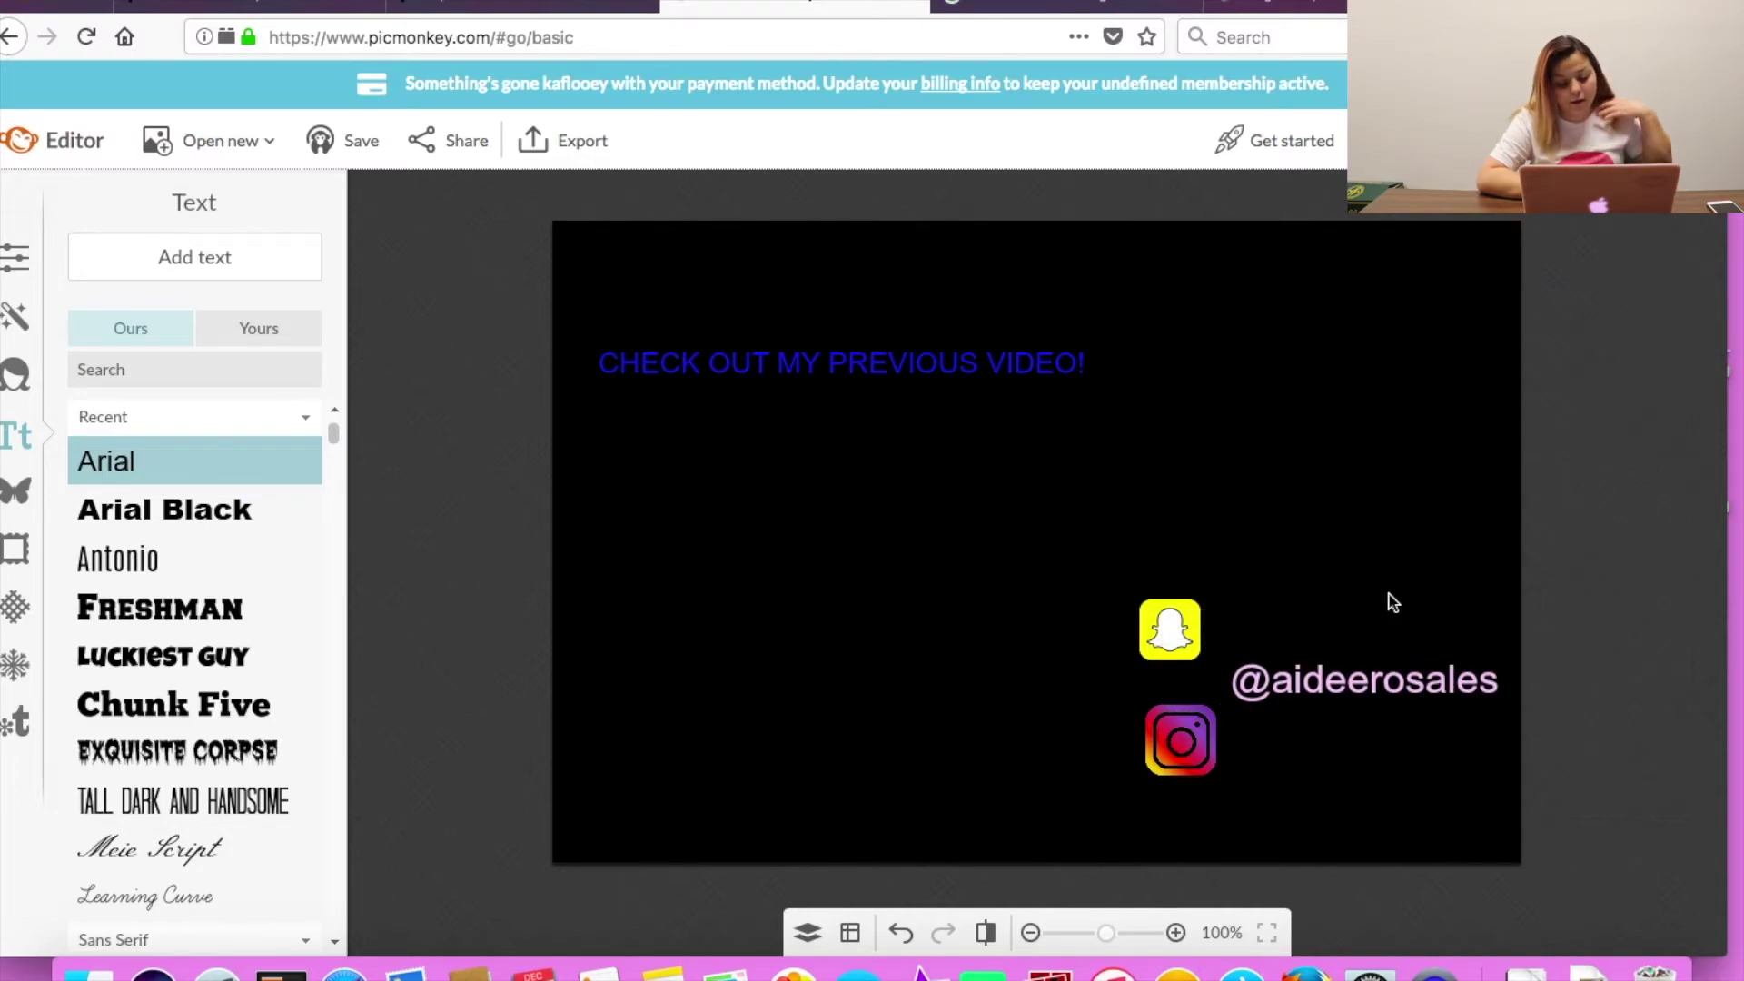
Search Google Images for 'TRANSPARENT subscribe button'.
click(1246, 5)
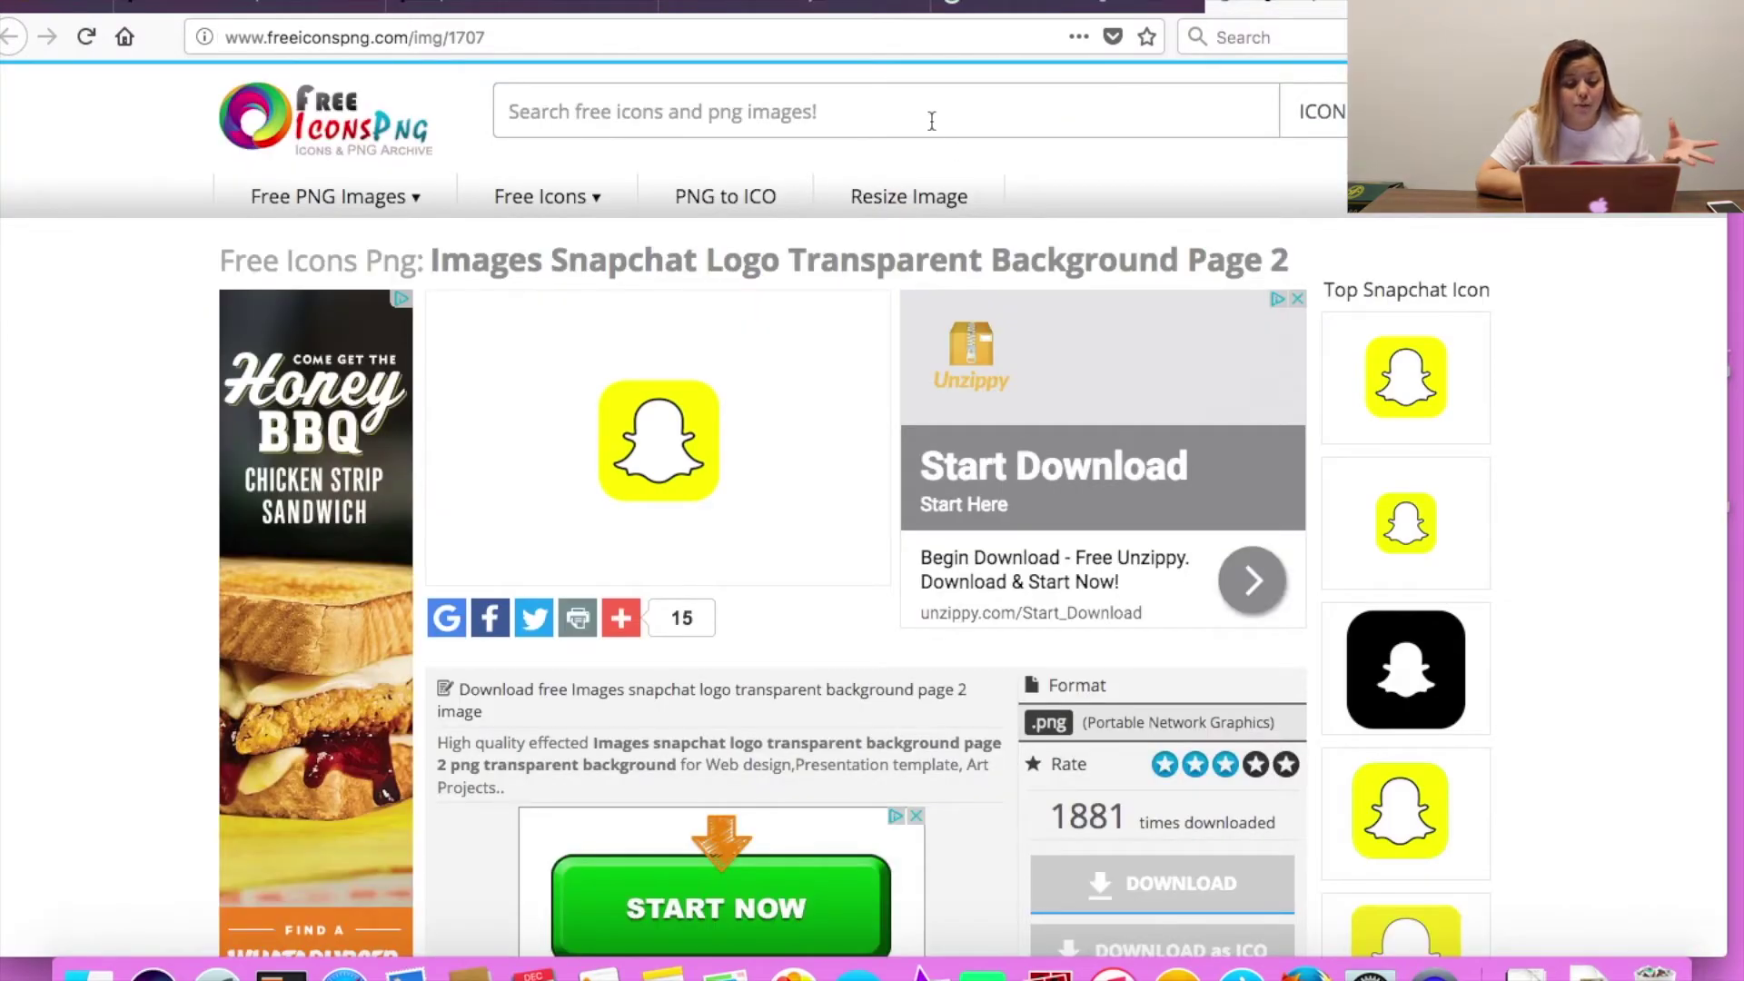
click(1067, 5)
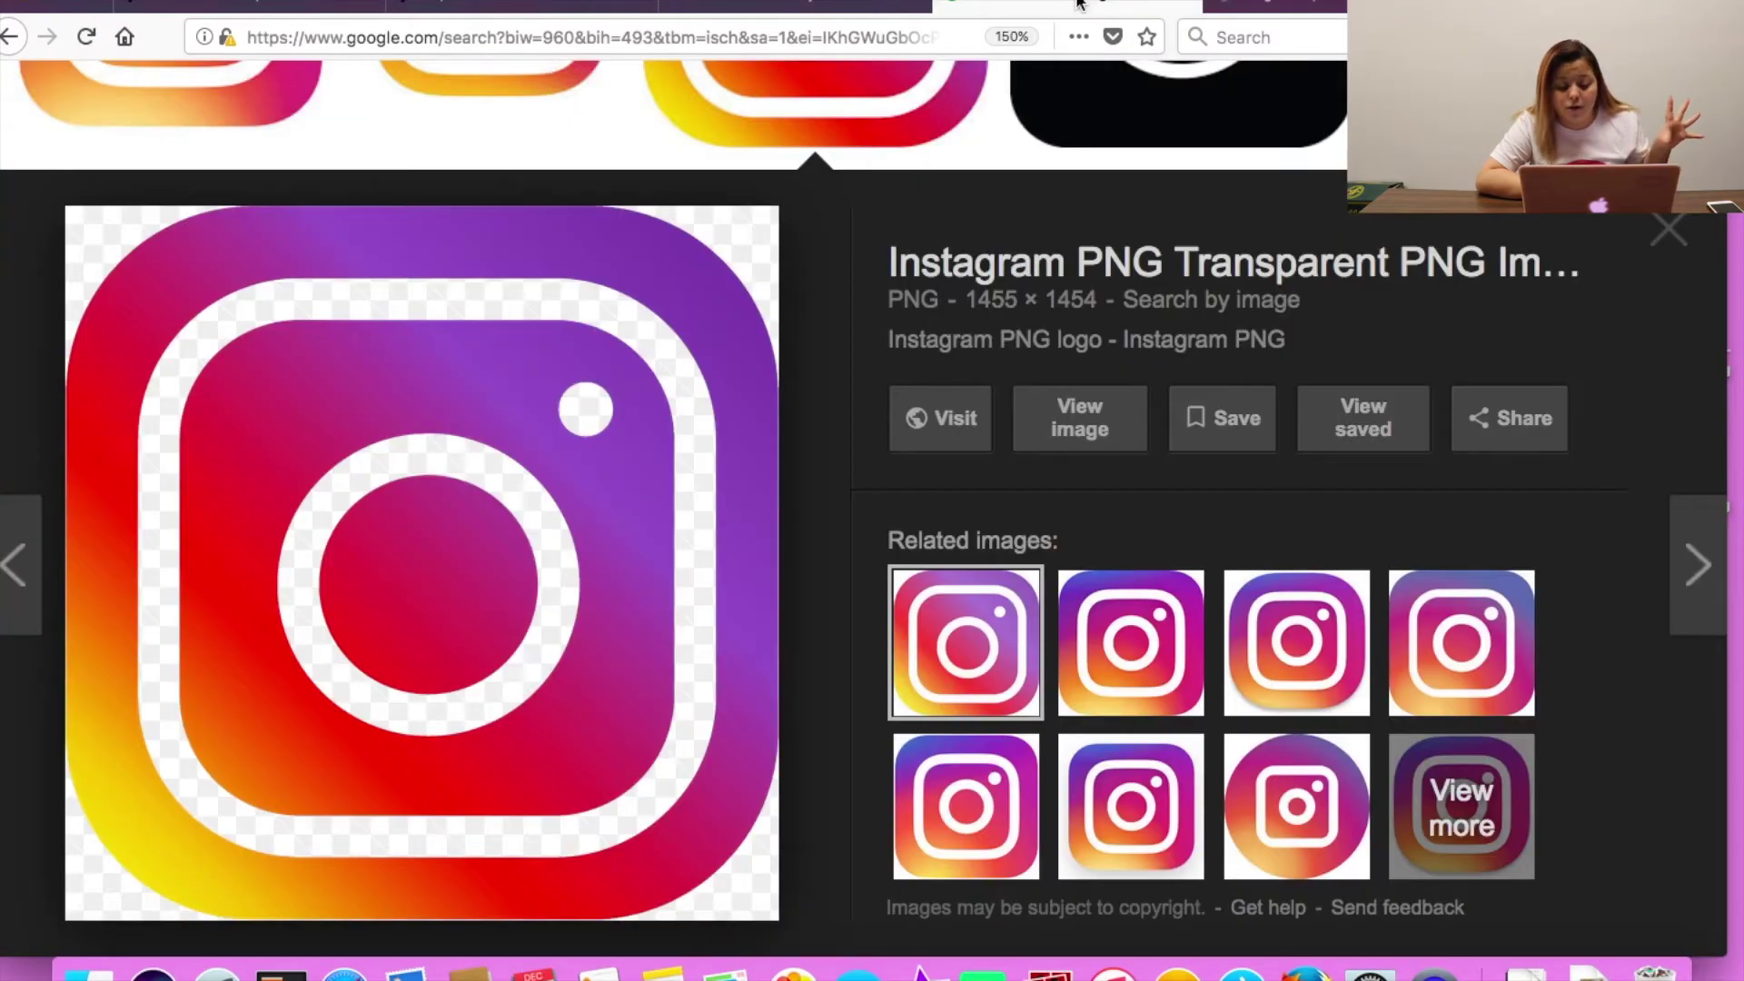
scroll(997, 520, up, 5)
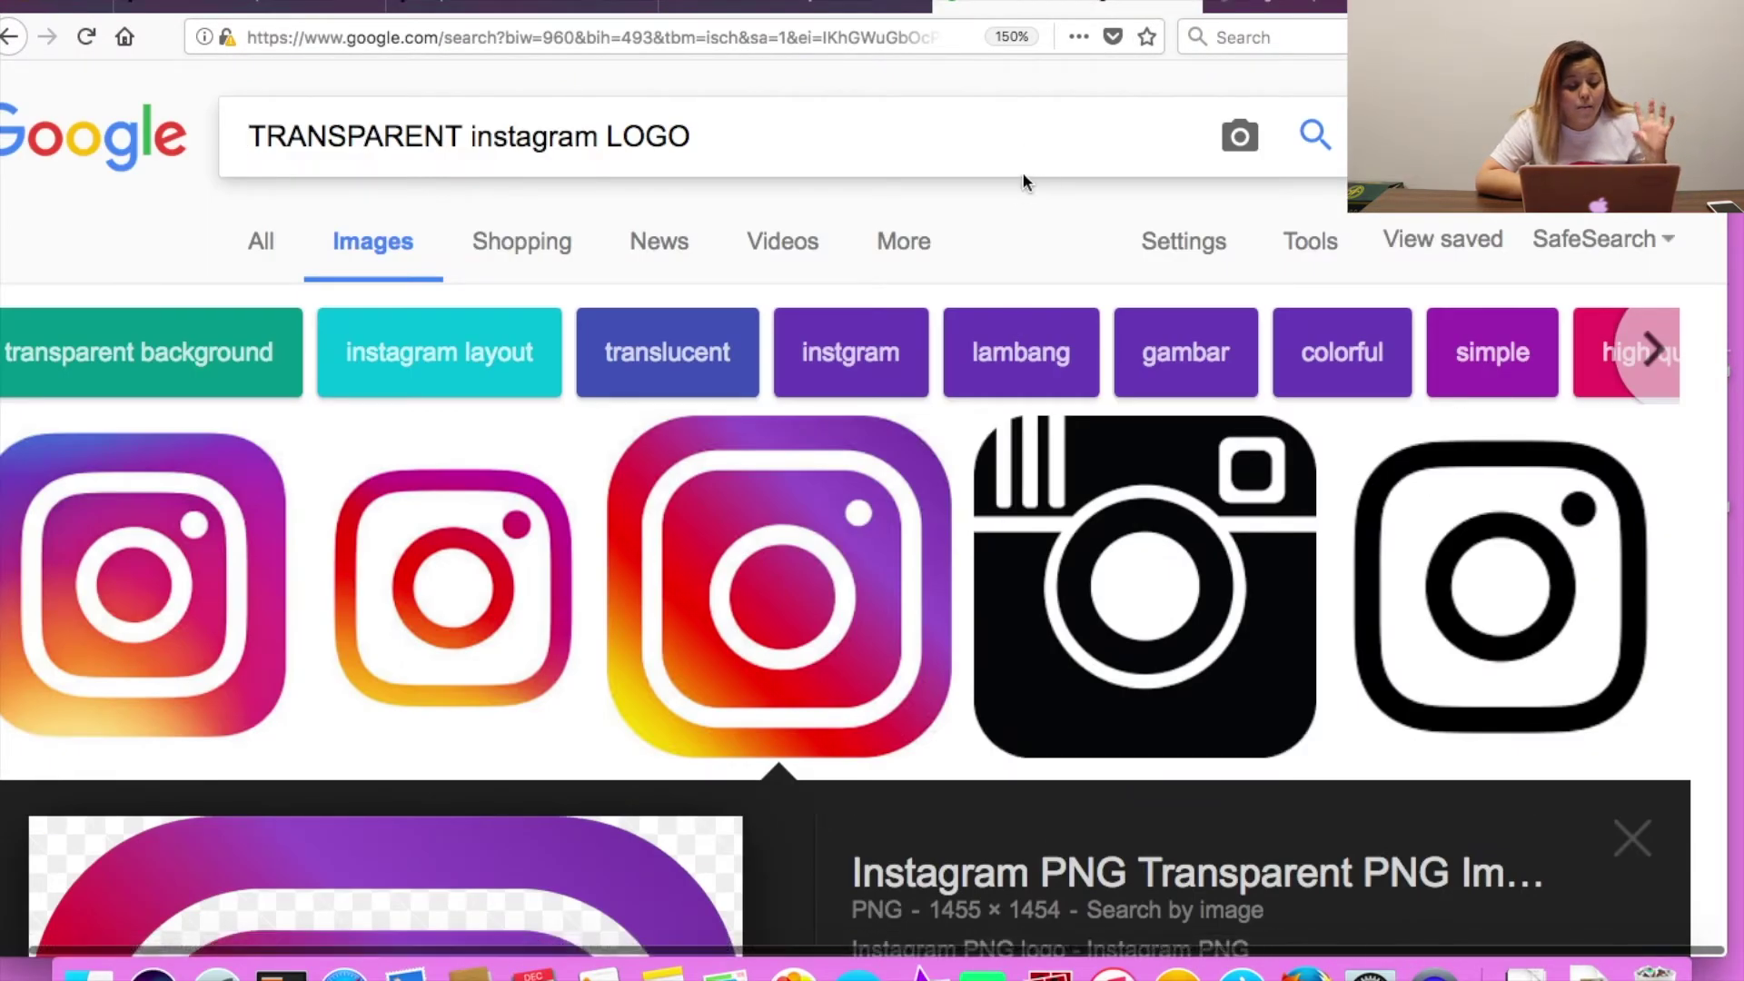
click(826, 130)
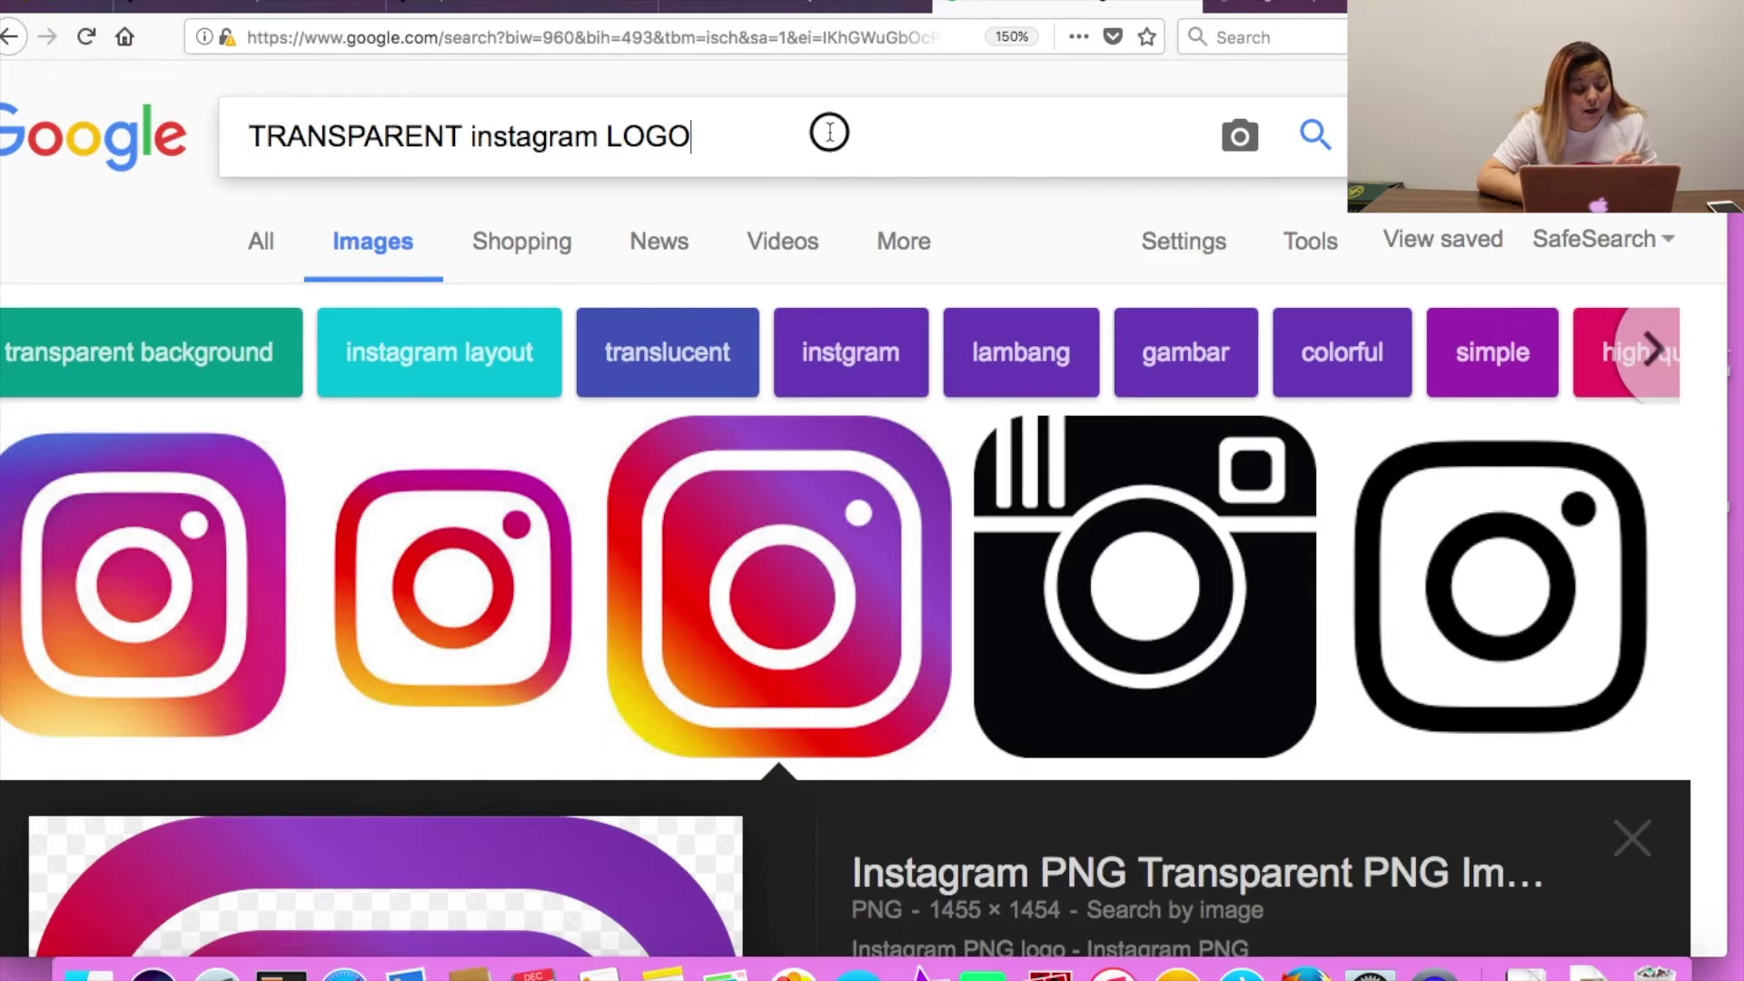
key(BackSpace)
key(BackSpace)
key(BackSpace)
key(BackSpace)
key(BackSpace)
key(BackSpace)
key(BackSpace)
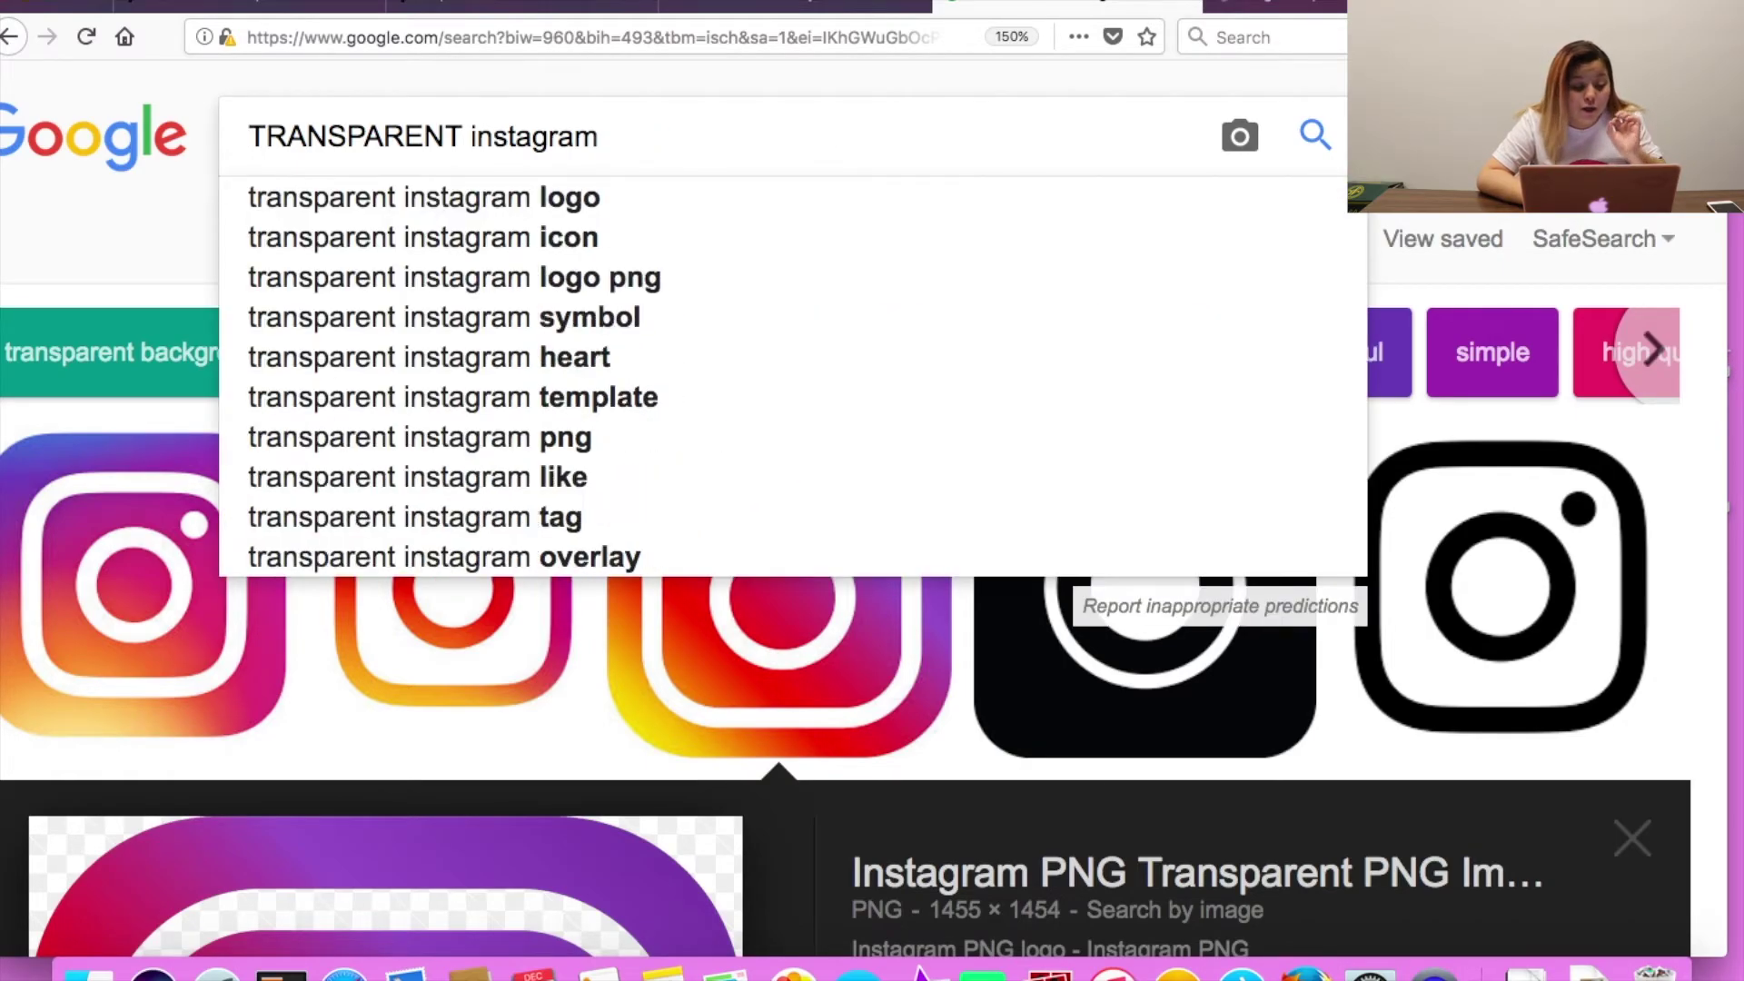
key(BackSpace)
key(BackSpace)
key(BackSpace)
key(BackSpace)
key(BackSpace)
key(BackSpace)
key(BackSpace)
text(subscribe button\)
key(Return)
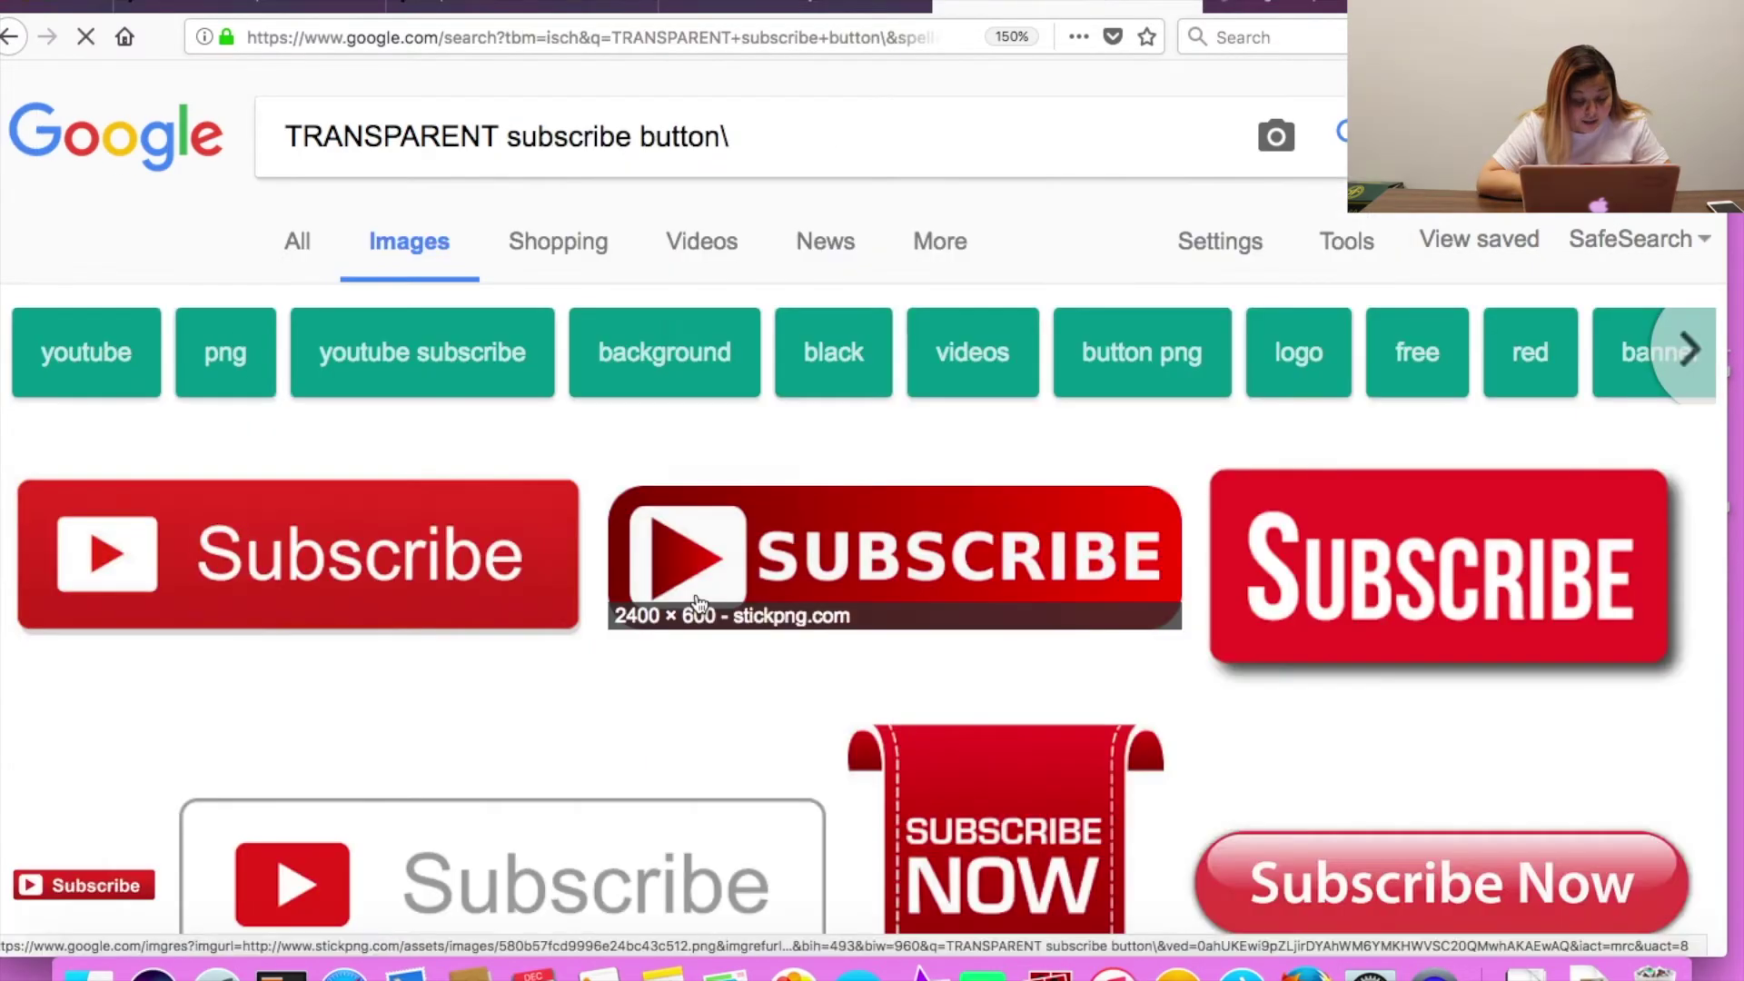
Open the preview of the 714 × 250 purple Subscribe button image.
scroll(699, 604, down, 10)
scroll(700, 604, down, 8)
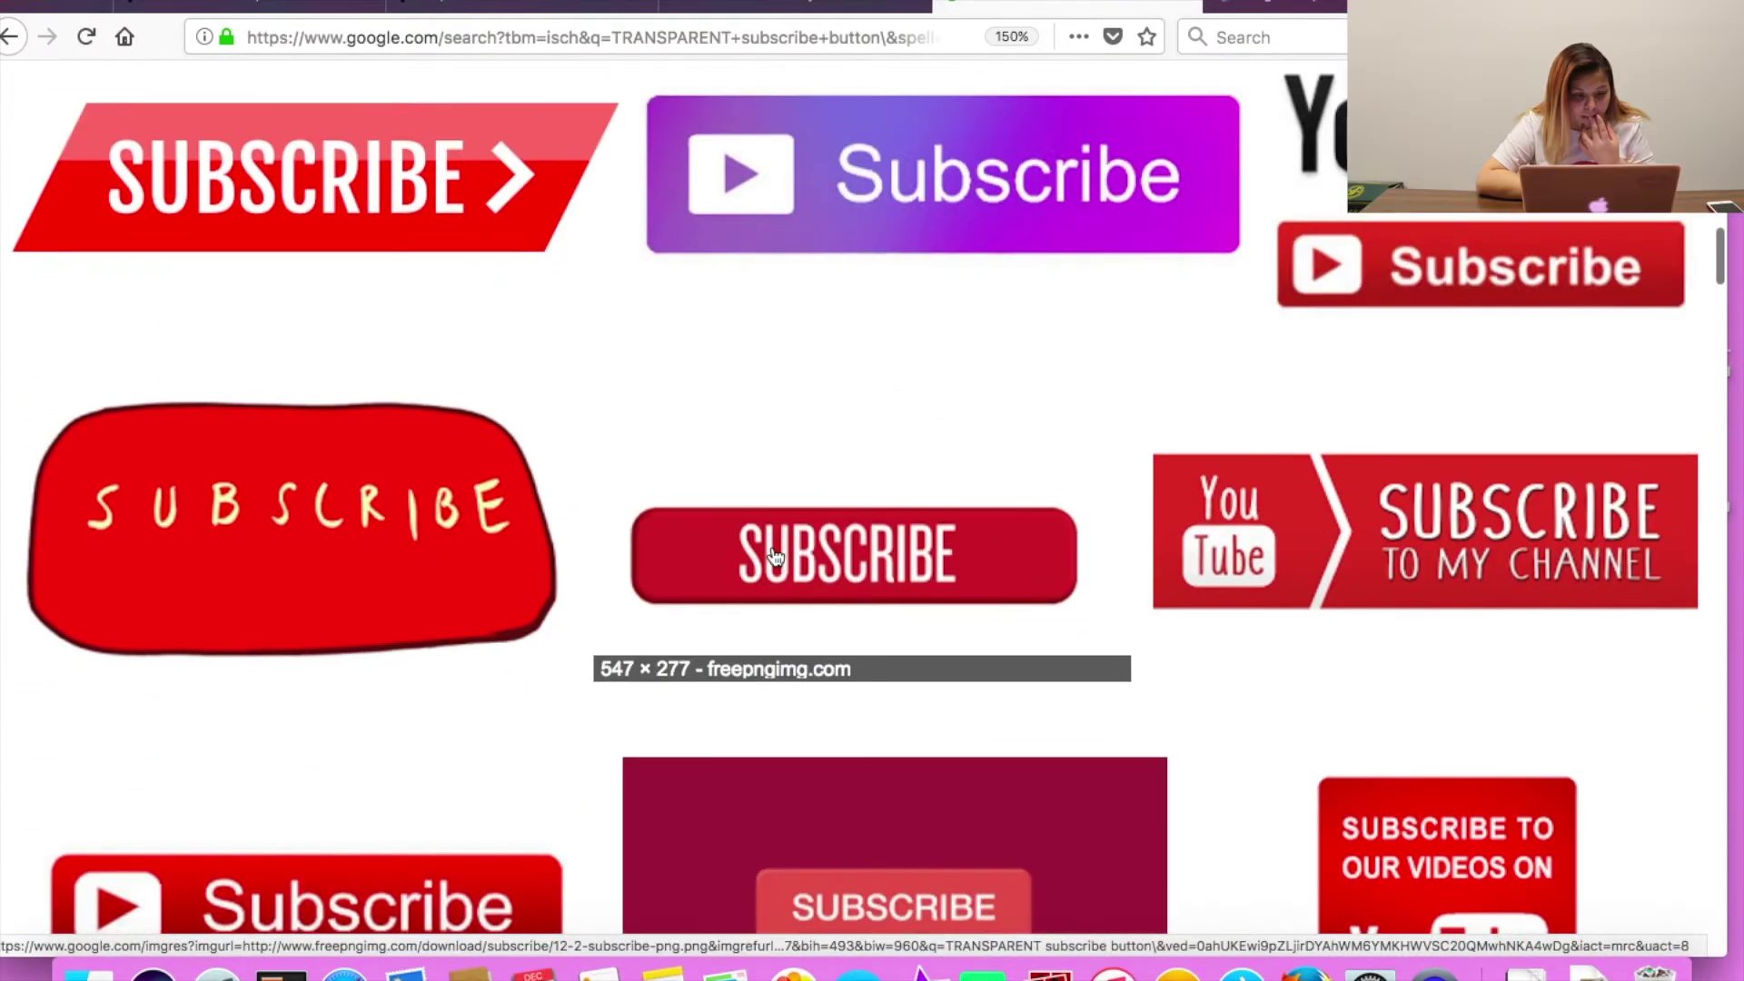
click(911, 154)
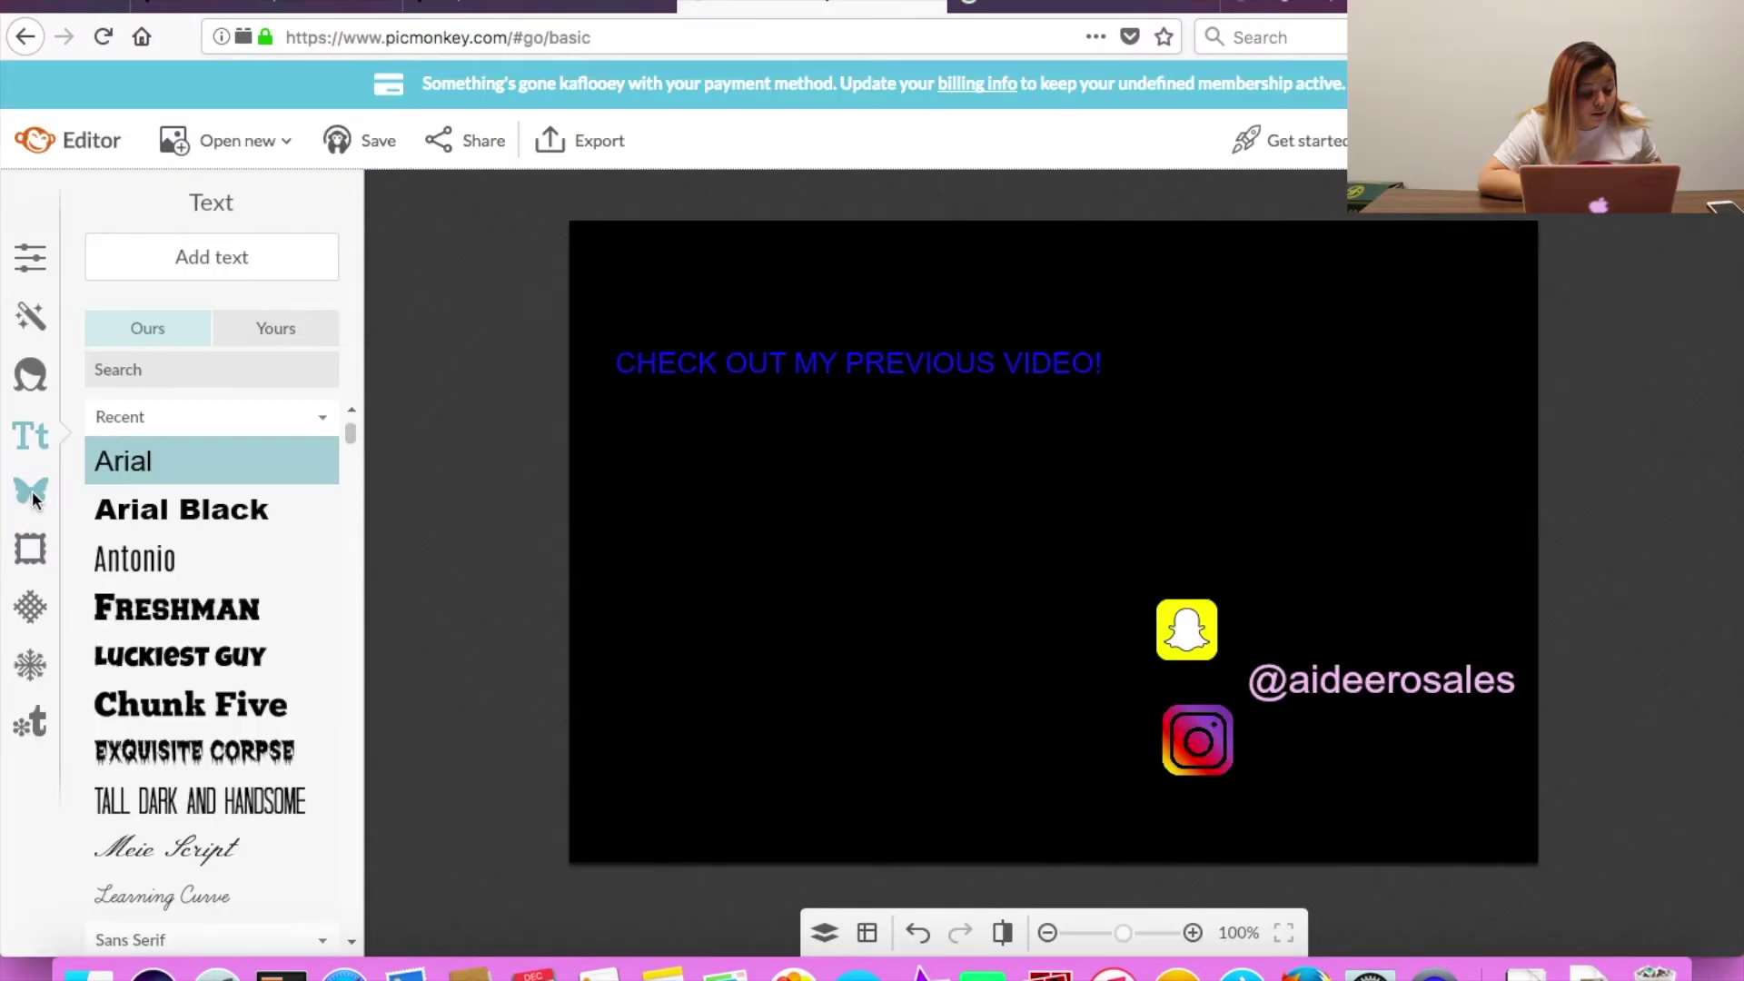
Add the Subscribe button image as an overlay, shrink it and place it above the Snapchat logo.
click(31, 491)
click(203, 257)
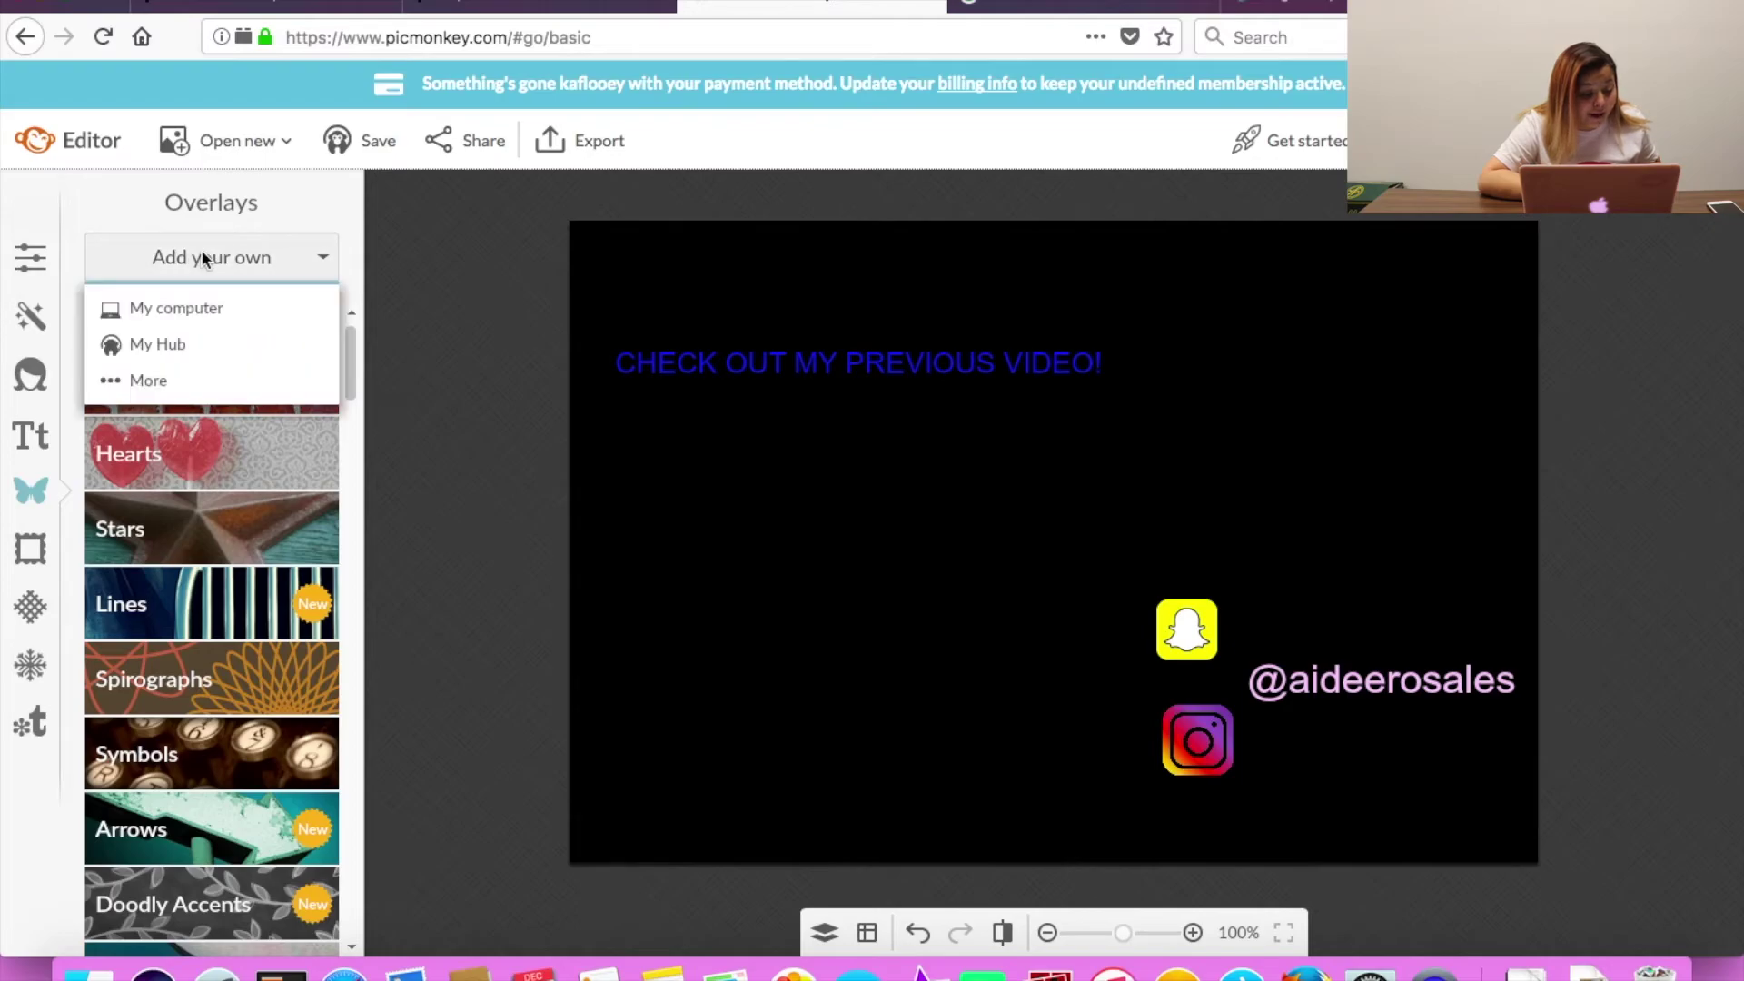
click(215, 298)
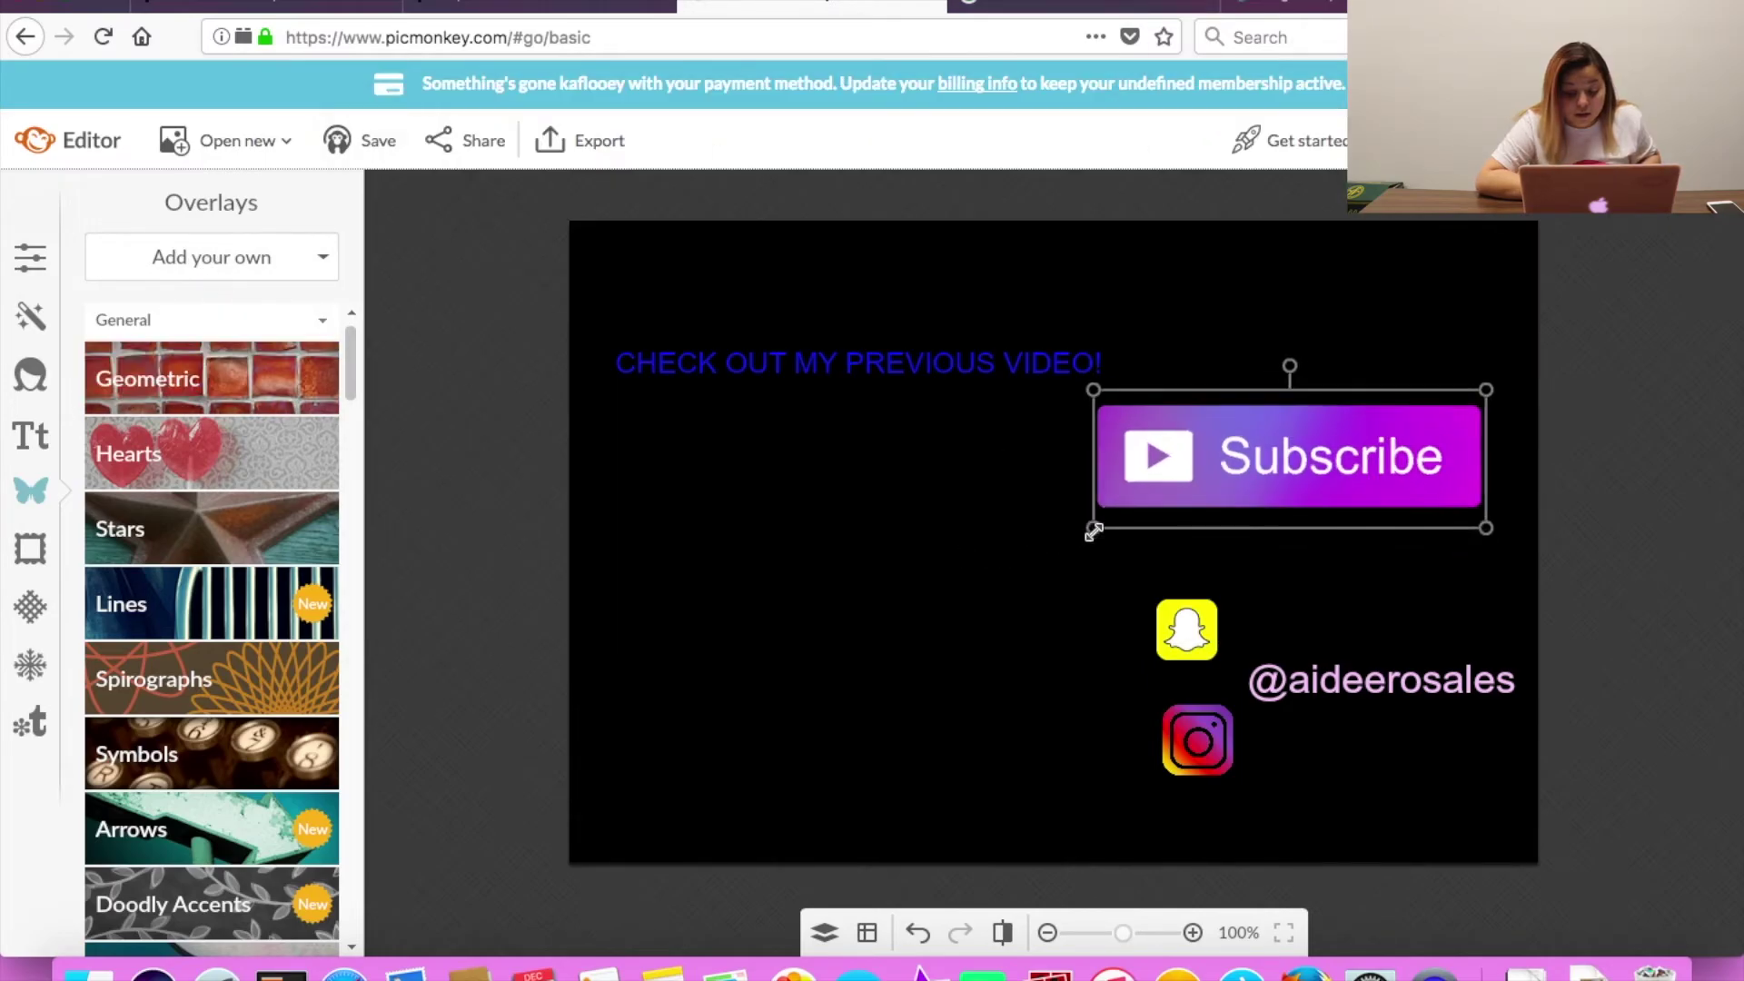
drag(1089, 526, 1210, 514)
drag(1377, 461, 1376, 544)
click(1133, 383)
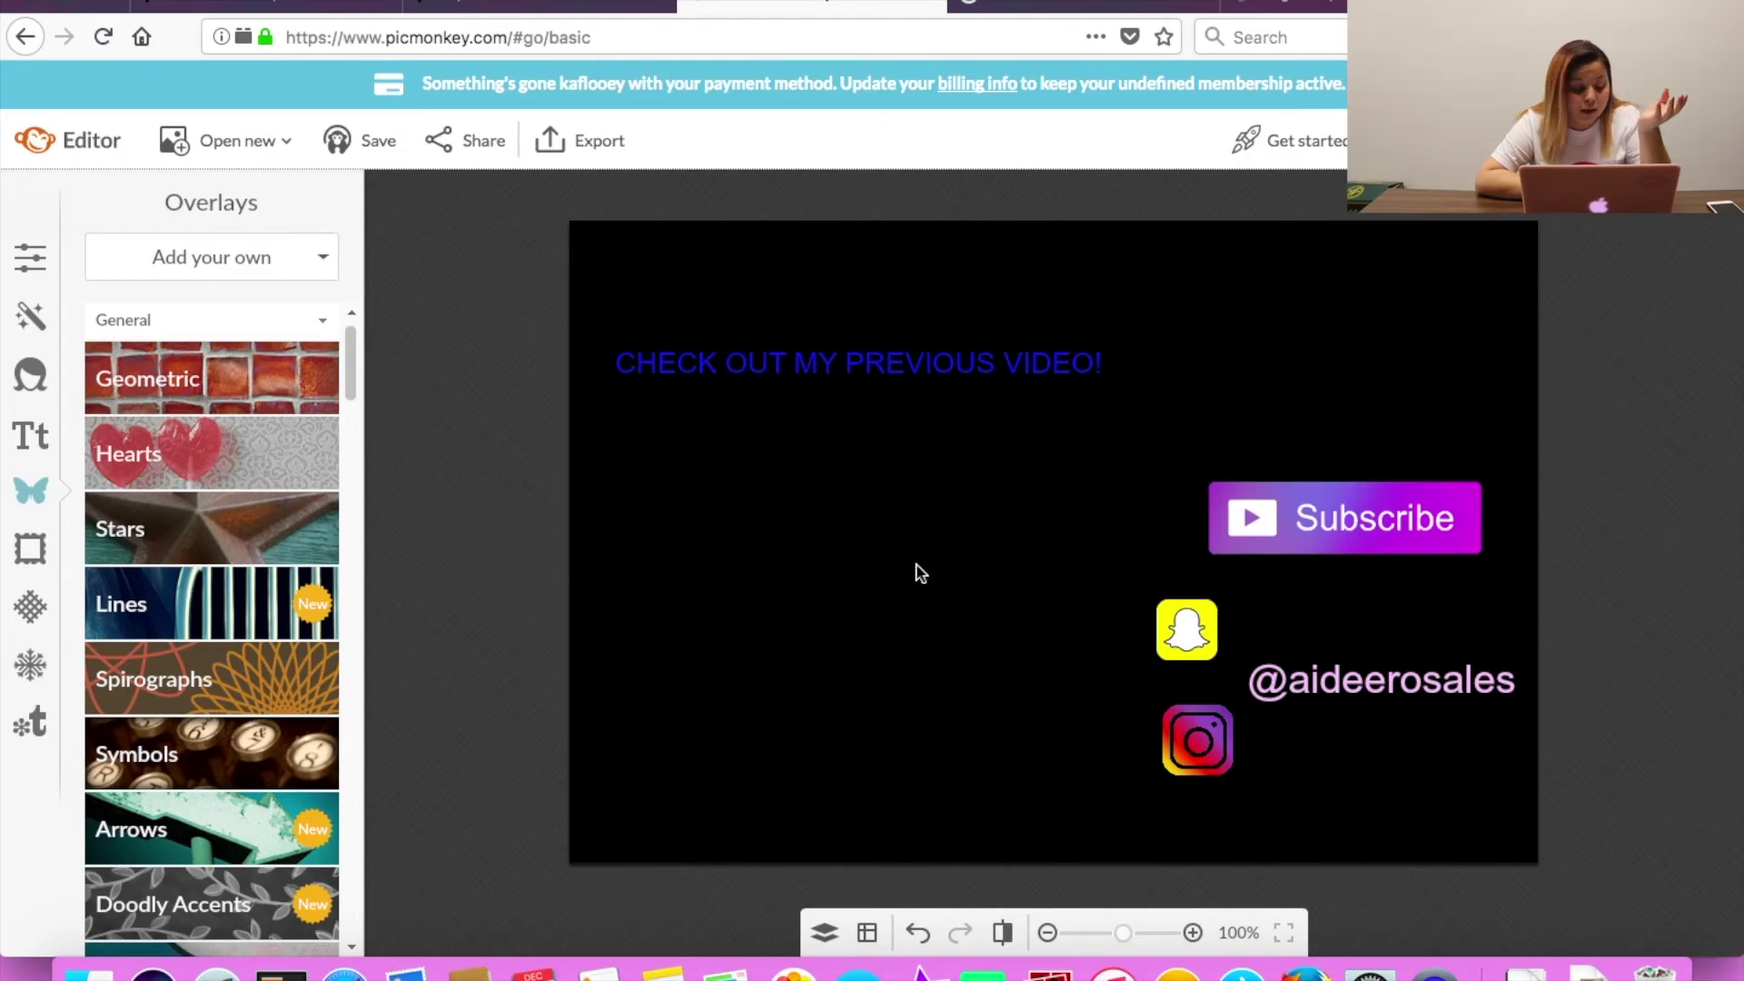
click(24, 436)
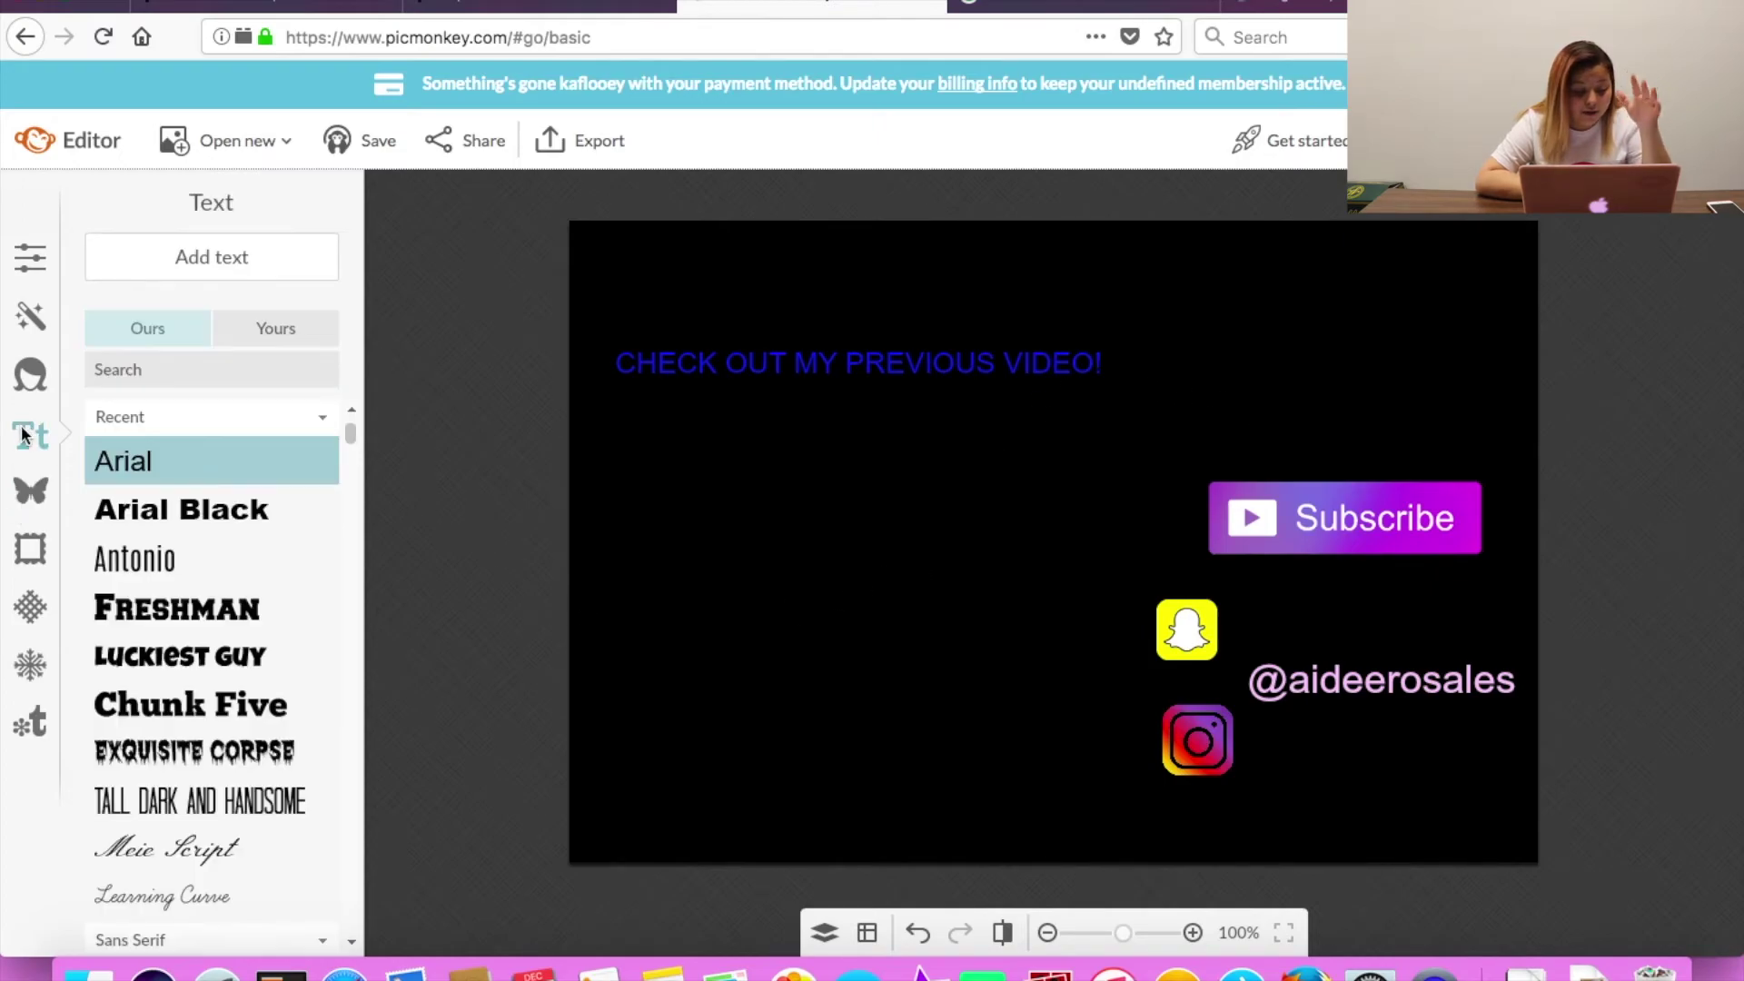
Select the blue title text so it can be moved nearer the top.
click(784, 367)
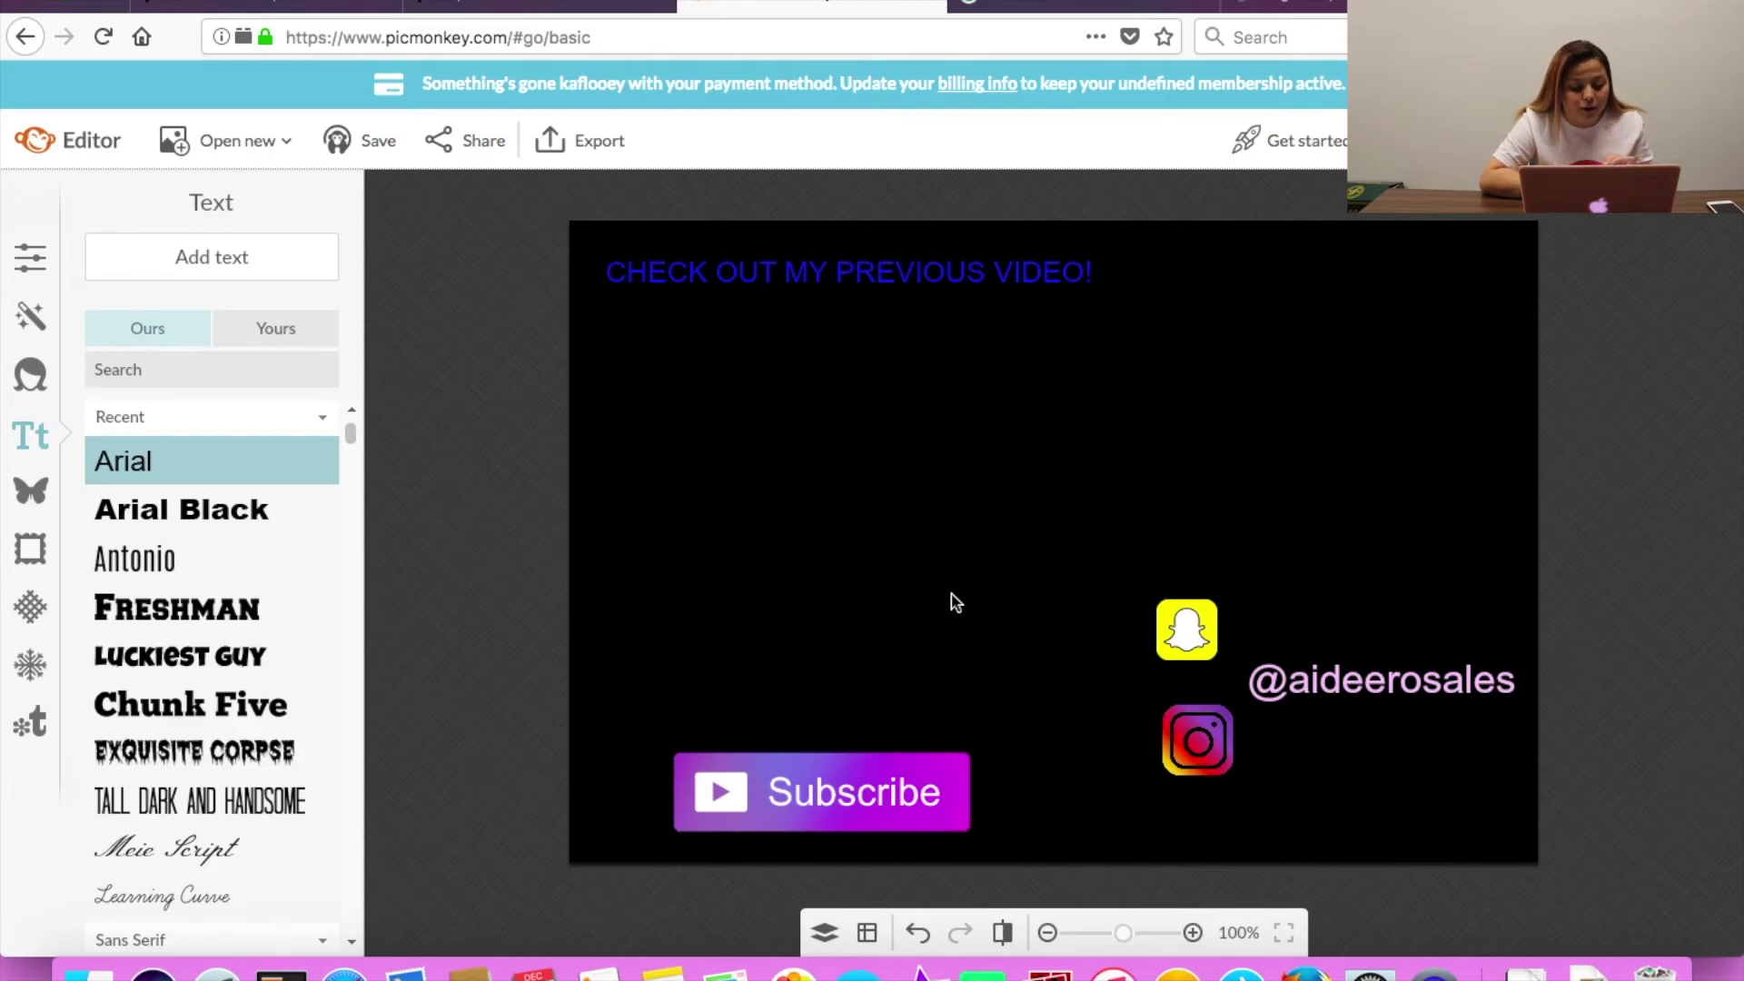
Move Subscribe to the top right and add purple b438ff 'DON'T FORGET TO SUBSCRIBE!!' text at right.
drag(824, 775, 1361, 250)
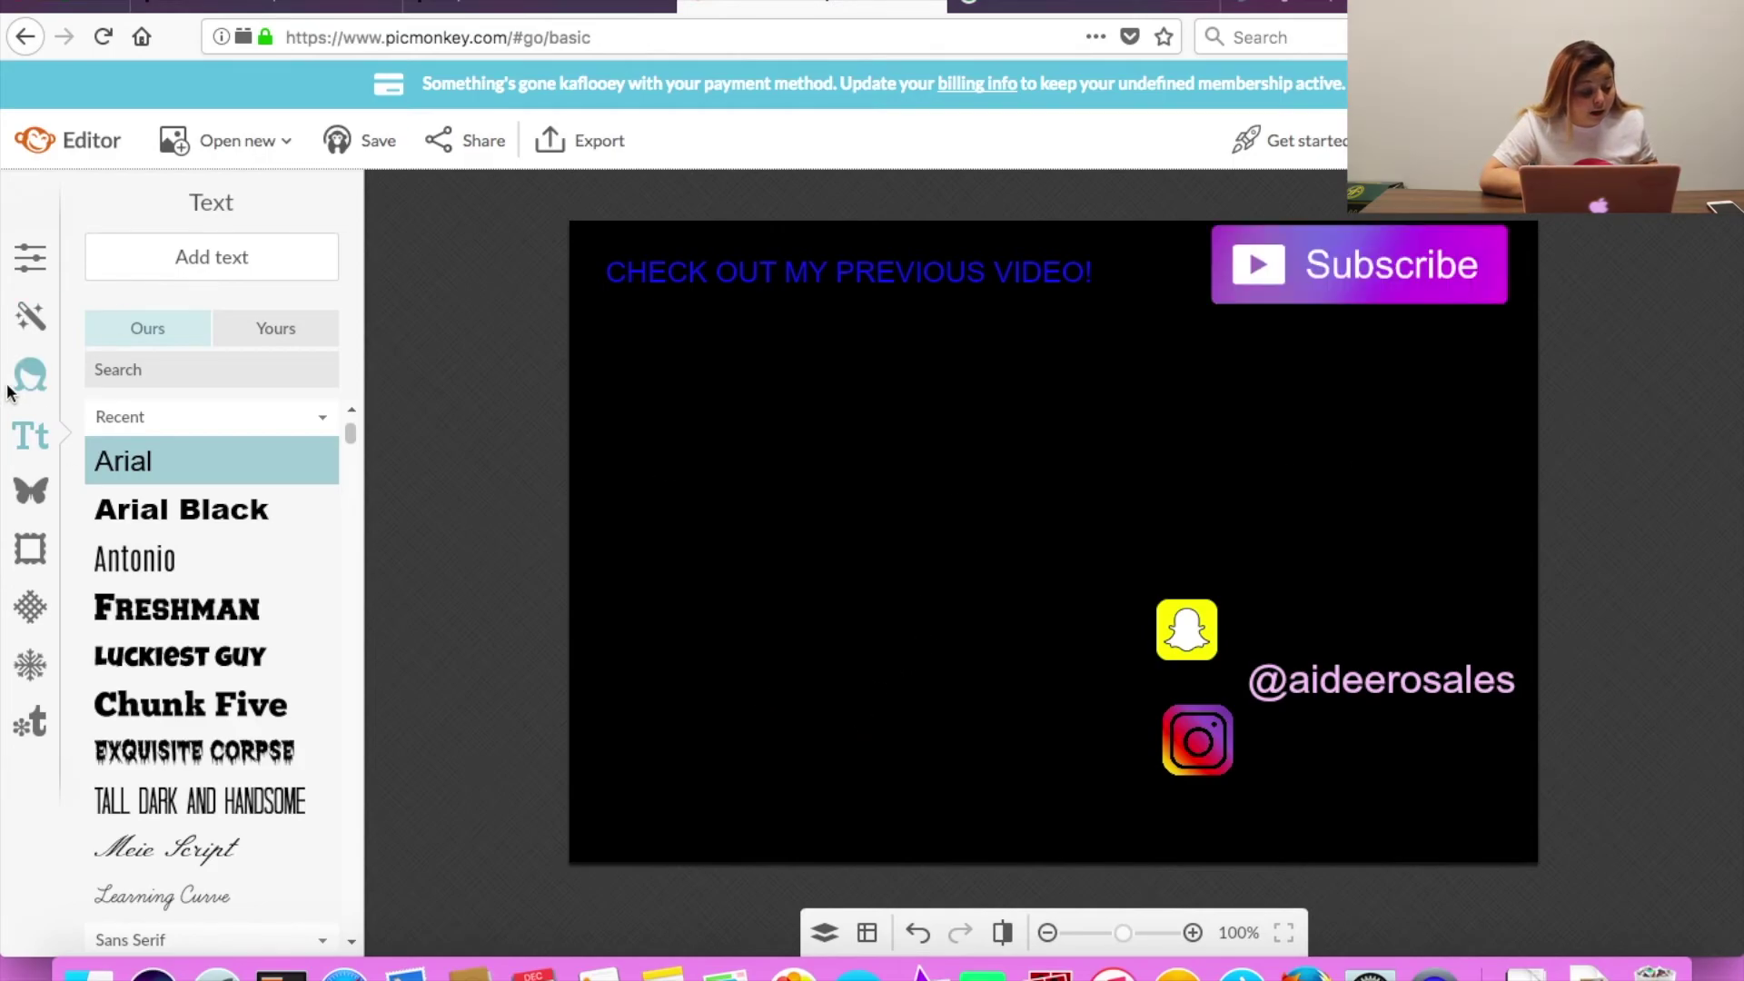
click(167, 241)
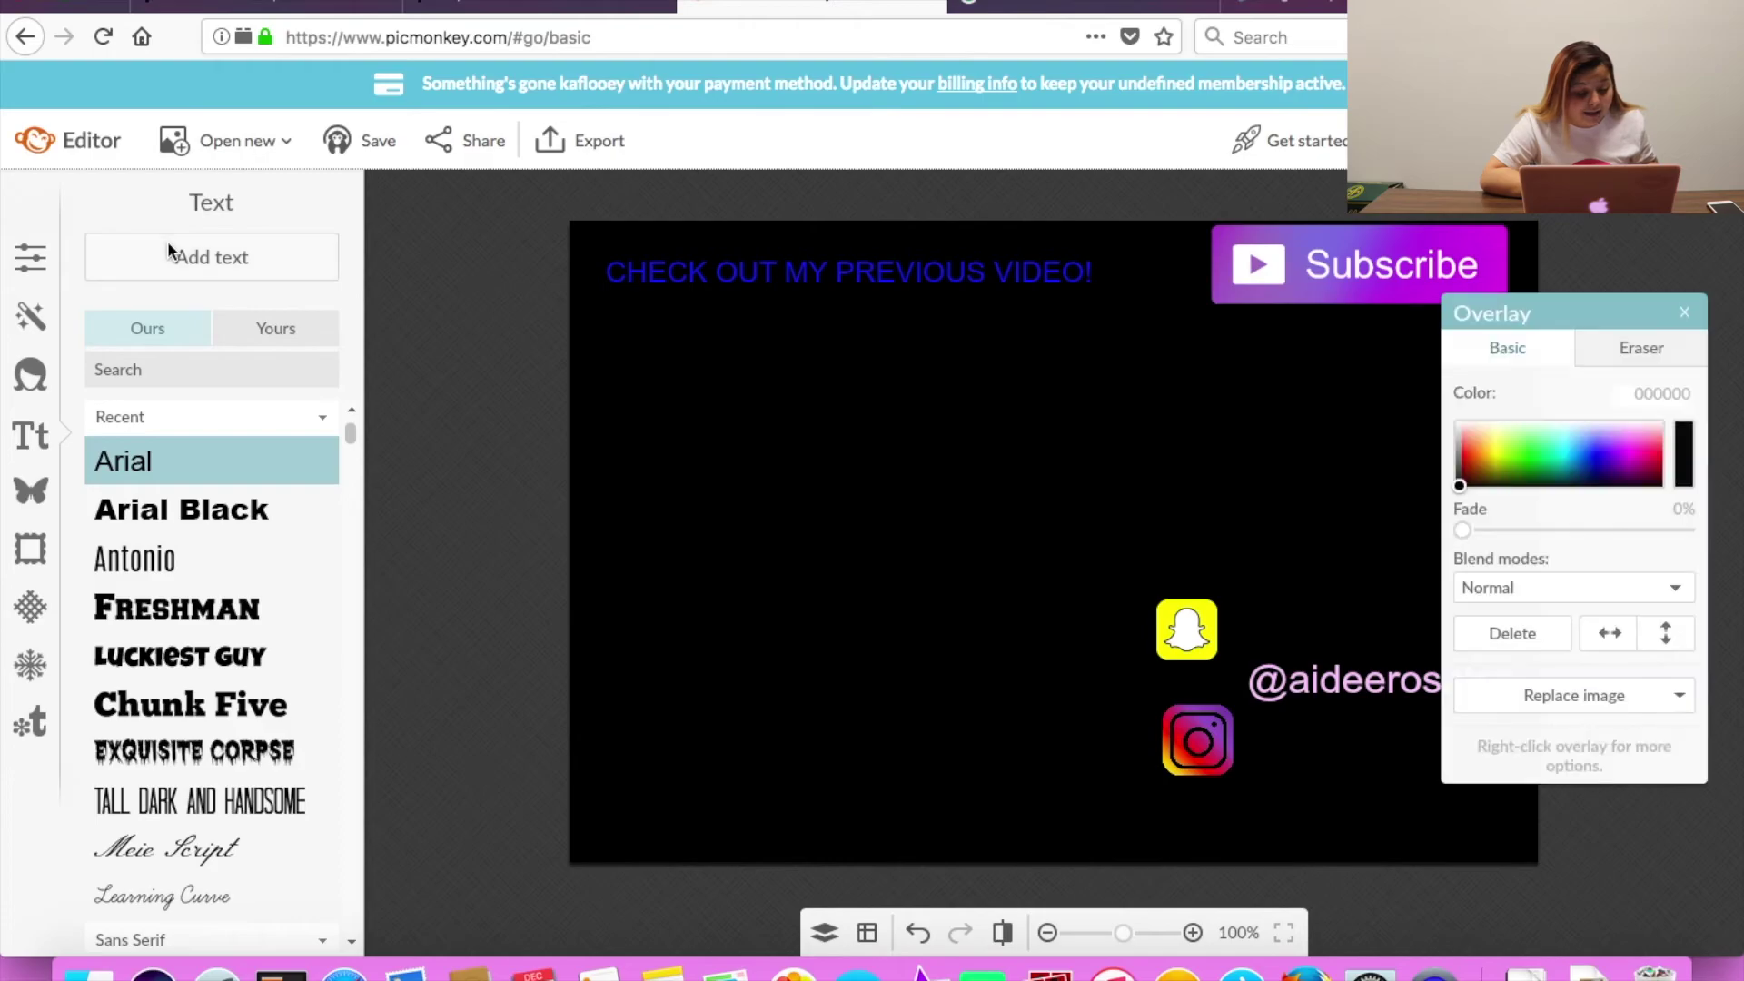
click(1617, 446)
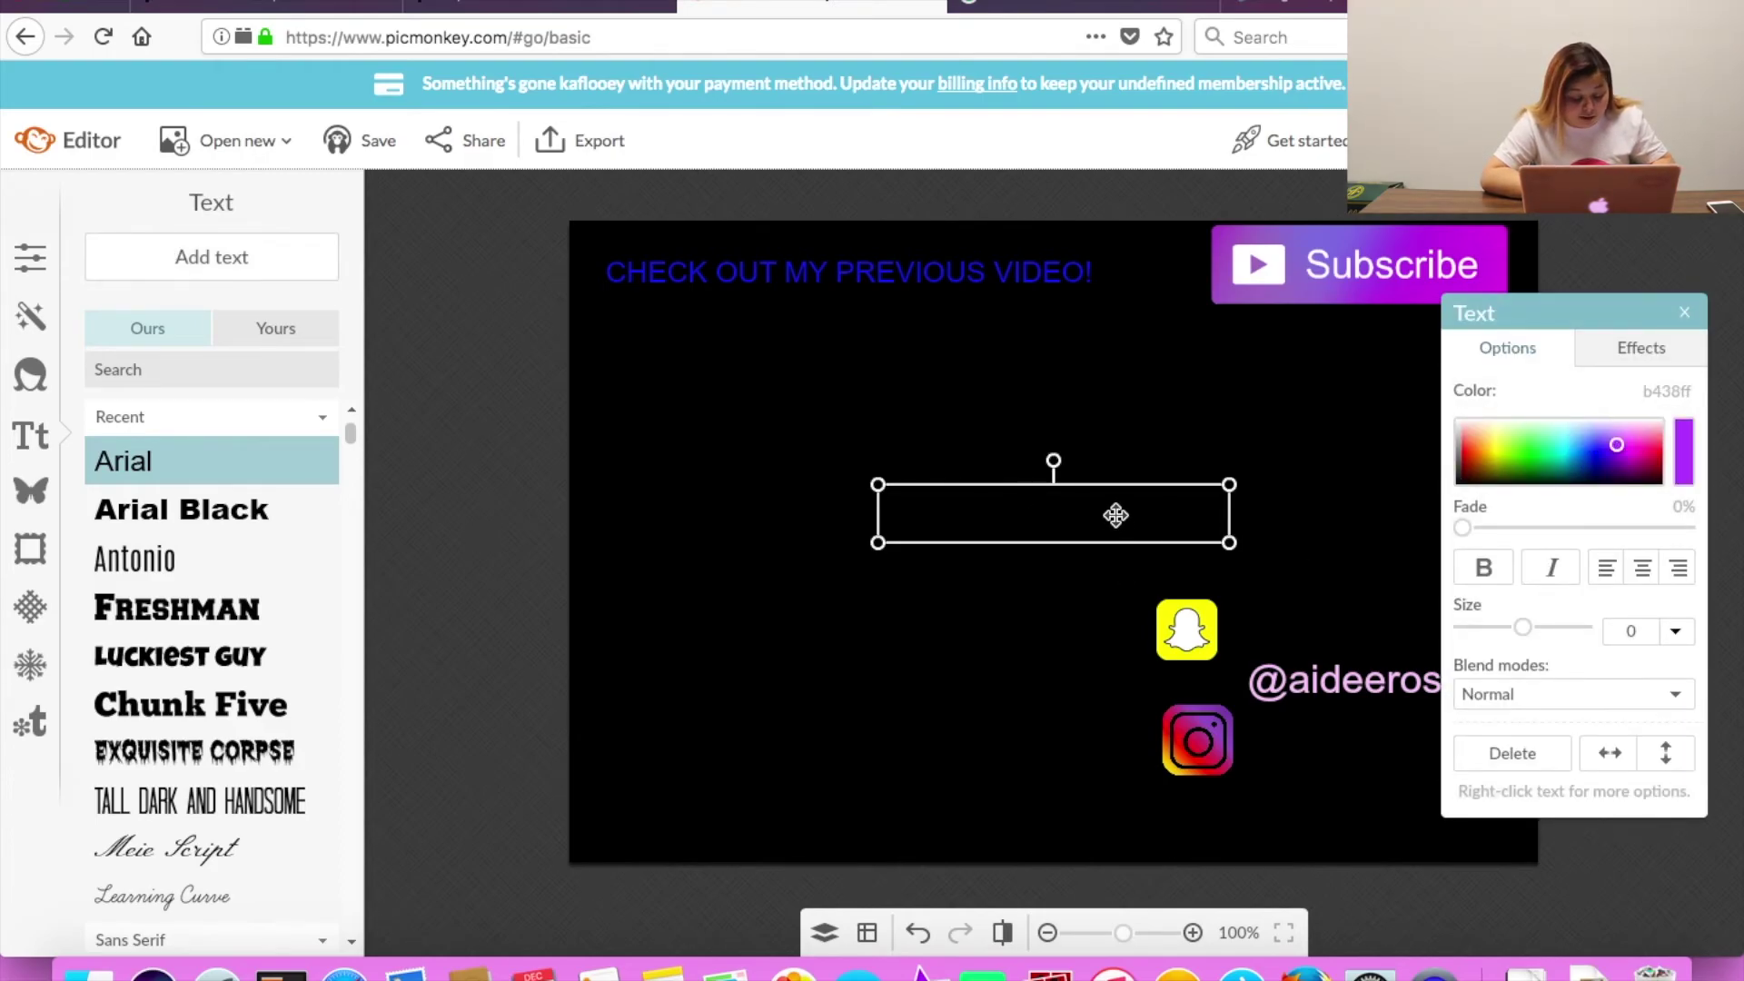
text(DON'T FORGET TO SUBSCRIBE!!)
drag(1116, 515, 1409, 519)
click(1218, 482)
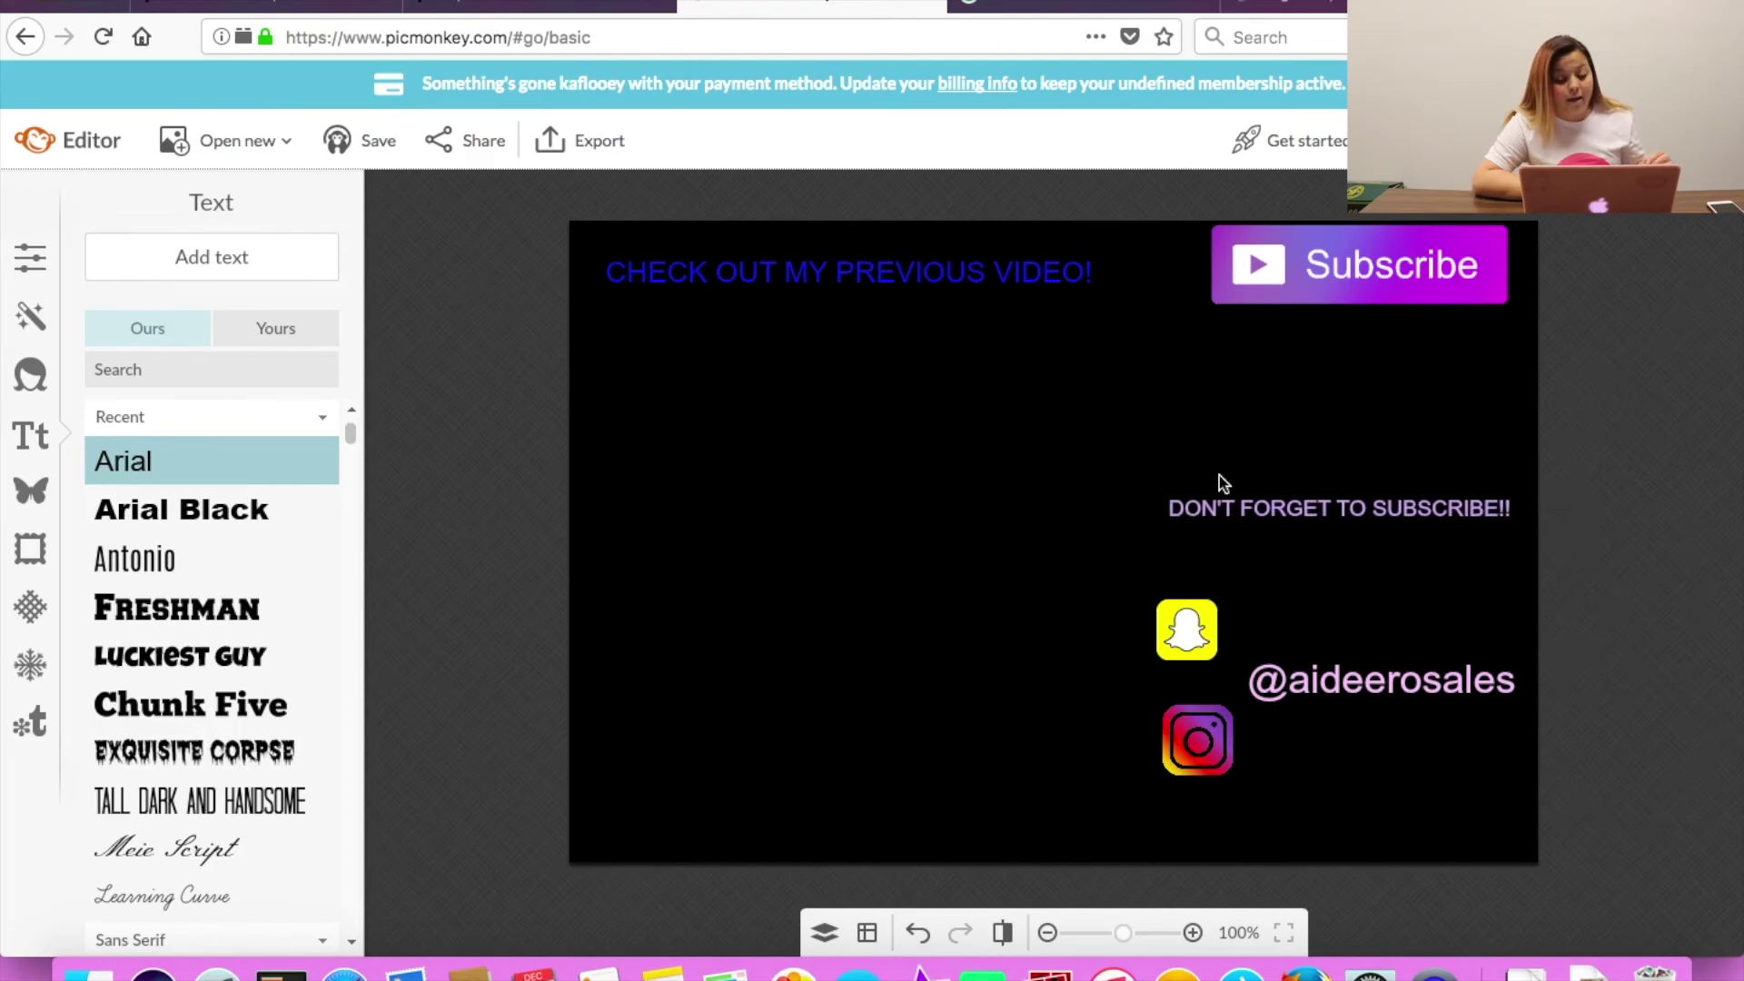
Back in Google Images' arrow results, open the red arrow image preview.
click(990, 7)
key(super+Left)
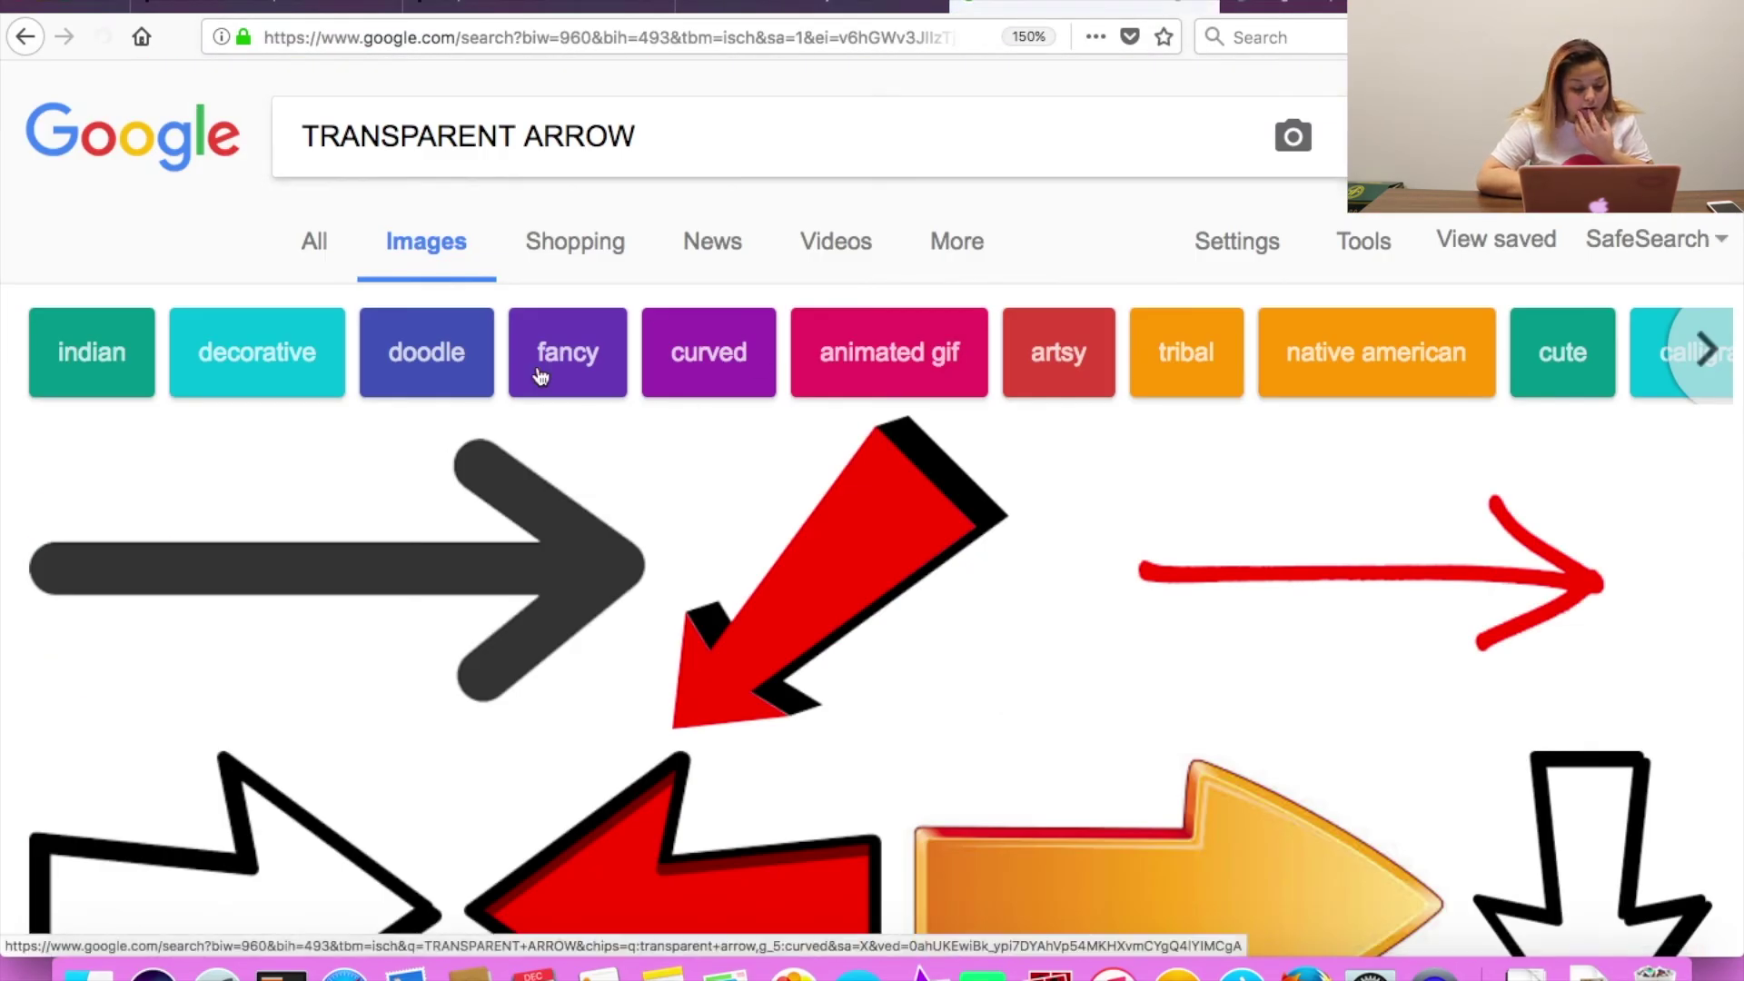
click(752, 572)
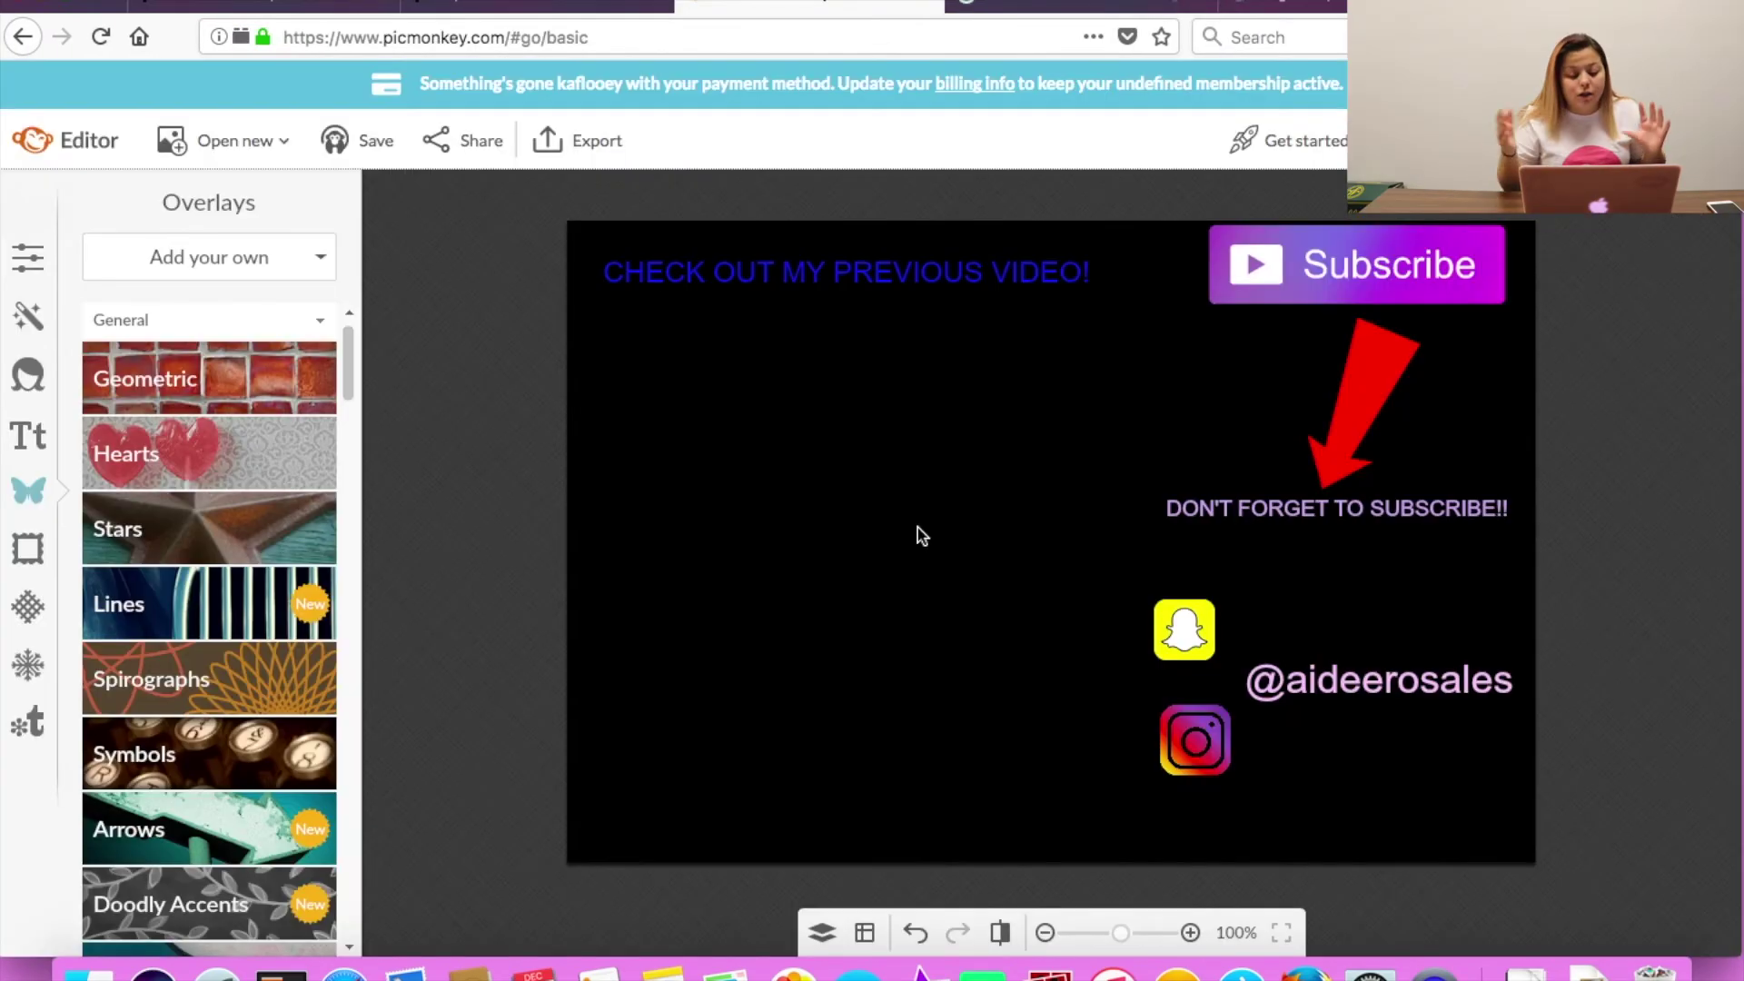